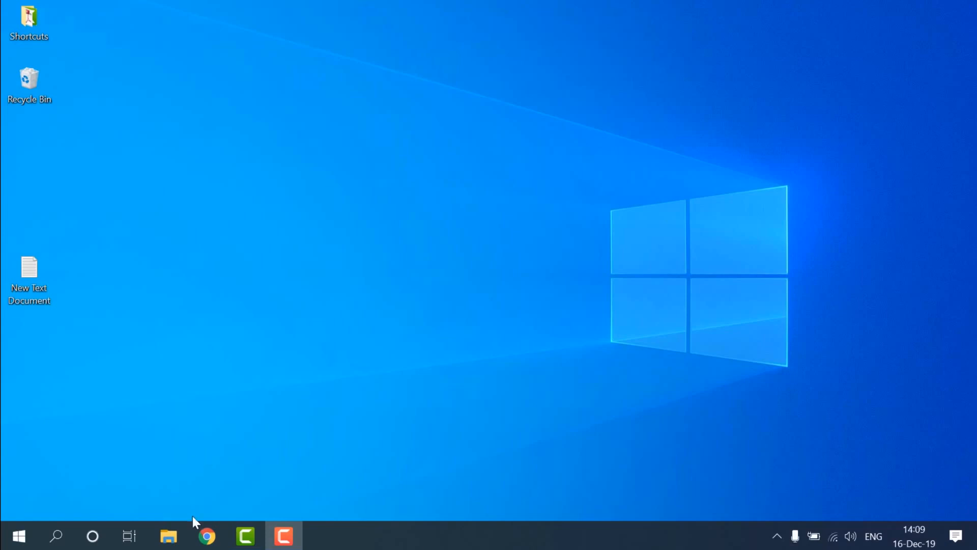
Open the siplah.blanja.com website in Chrome and dismiss its Perhatian notice
left_click(206, 534)
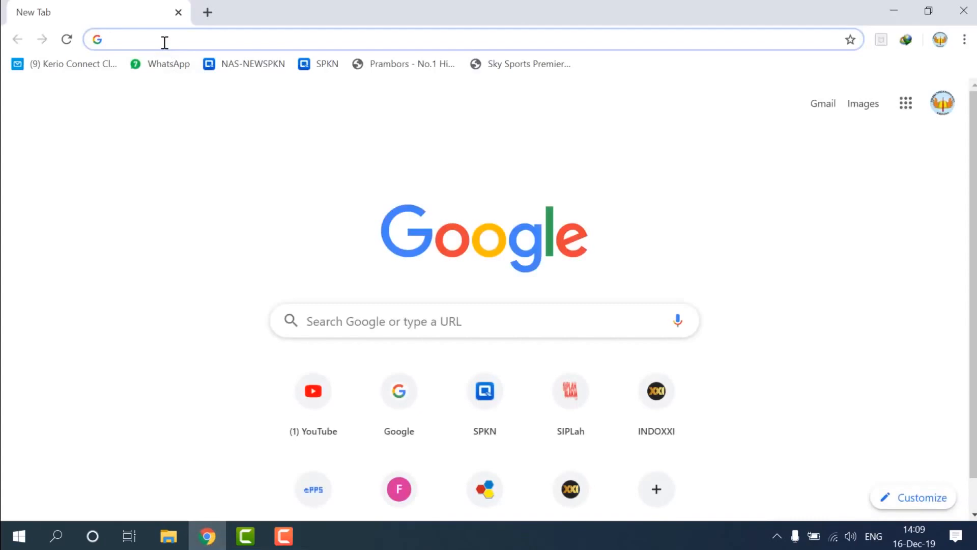
type("sip")
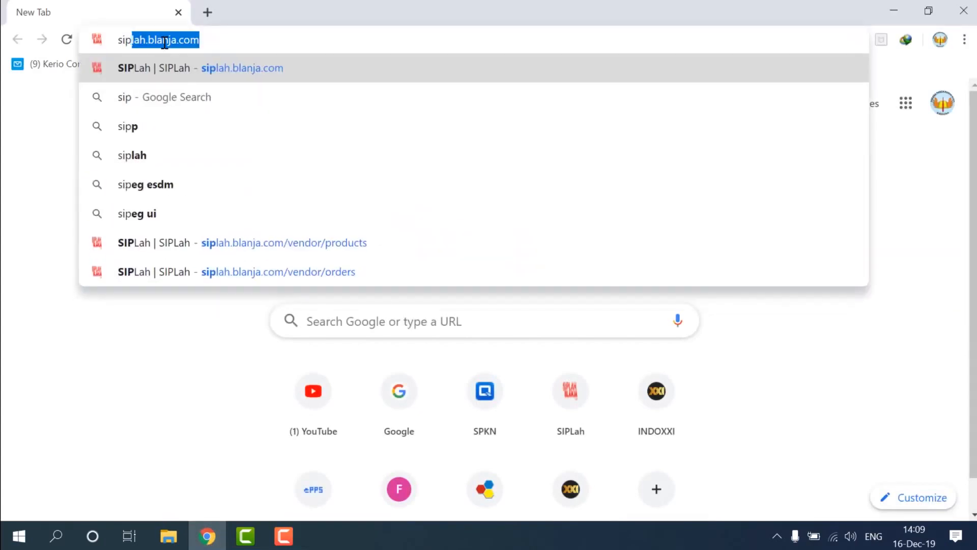
key("Right")
key("Return")
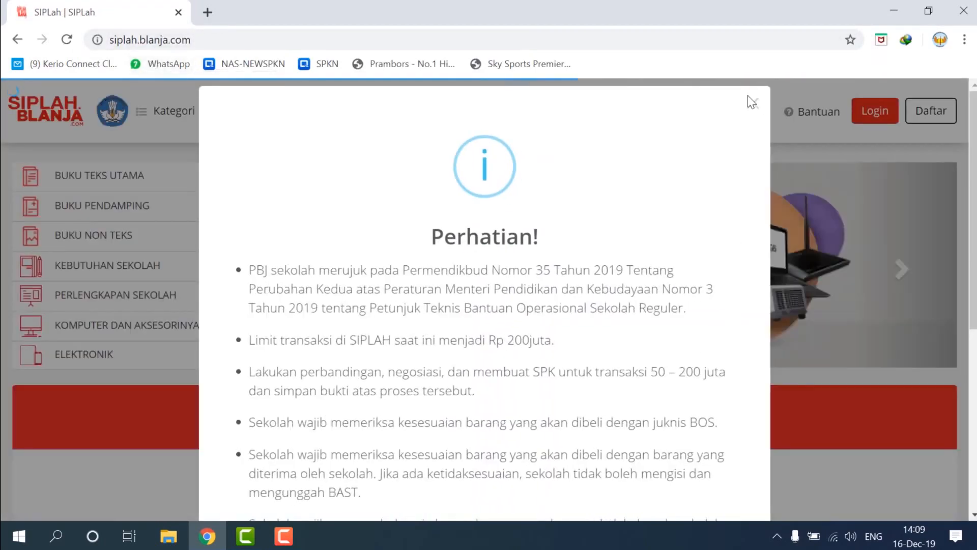
left_click(754, 103)
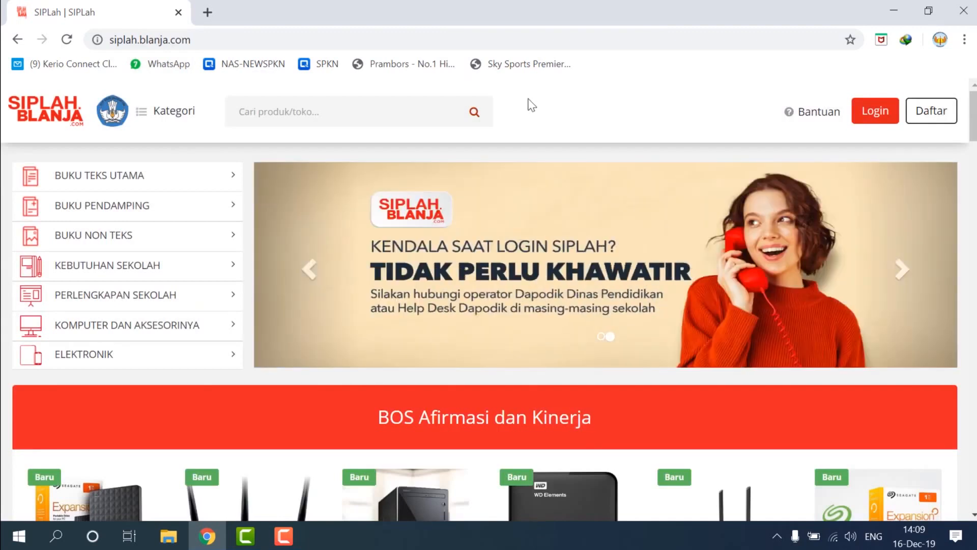
Go to the school login page and choose to sign in via Dapodik
left_click(871, 116)
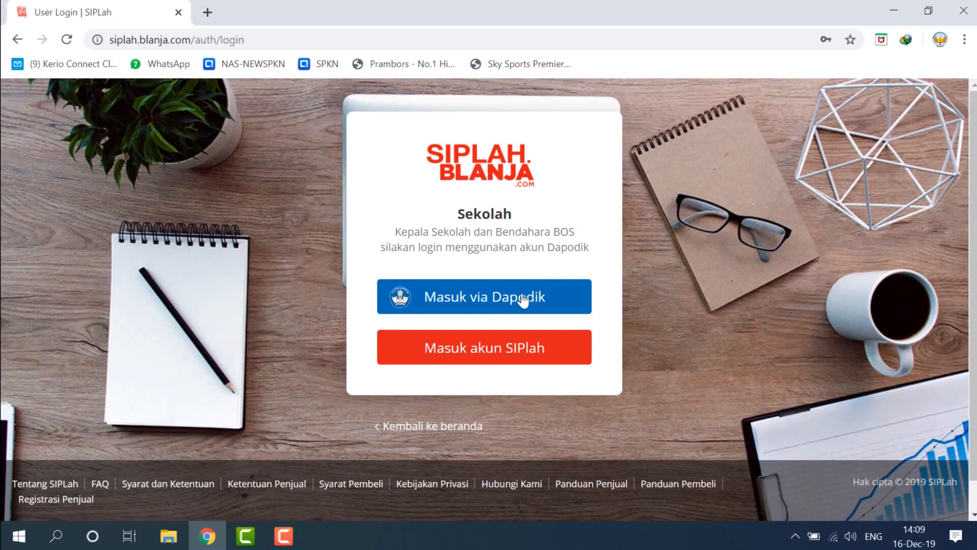
left_click(523, 300)
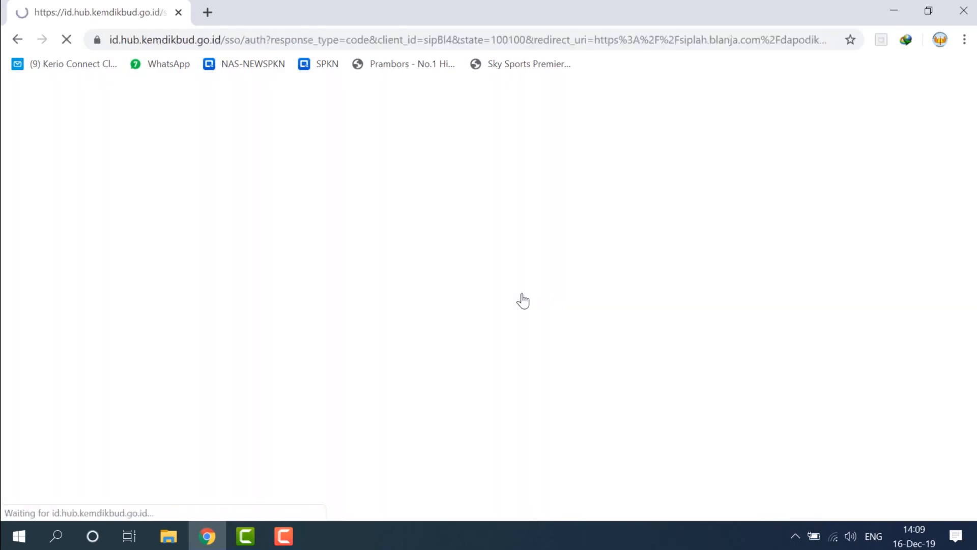
left_click(524, 305)
left_click(504, 351)
left_click(511, 300)
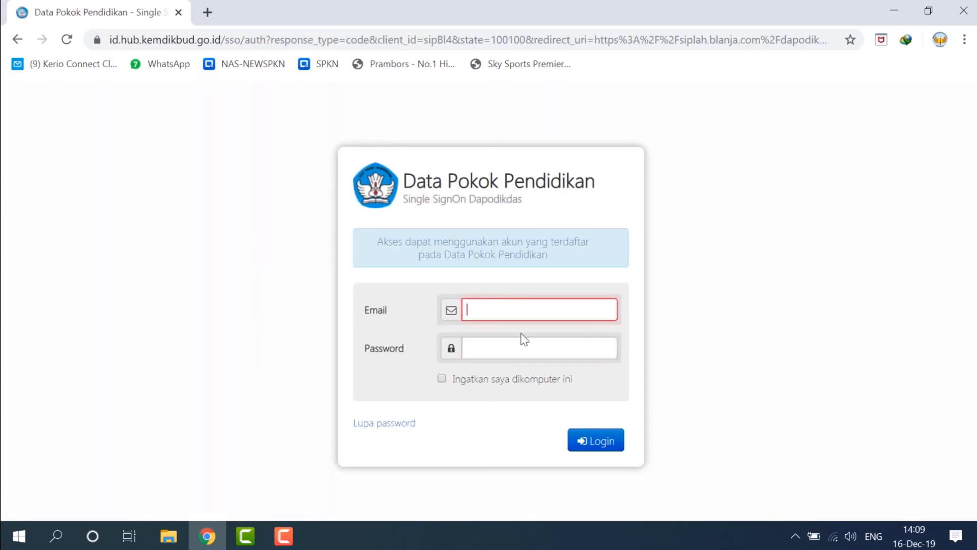
Sign in on the Dapodik single sign-on form with the account's e-mail and password
left_click(494, 344)
left_click(496, 316)
left_click(496, 345)
left_click(495, 318)
left_click(493, 339)
left_click(493, 314)
left_click(493, 344)
left_click(494, 304)
left_click(493, 345)
left_click(492, 304)
left_click(495, 353)
left_click(493, 317)
left_click(500, 344)
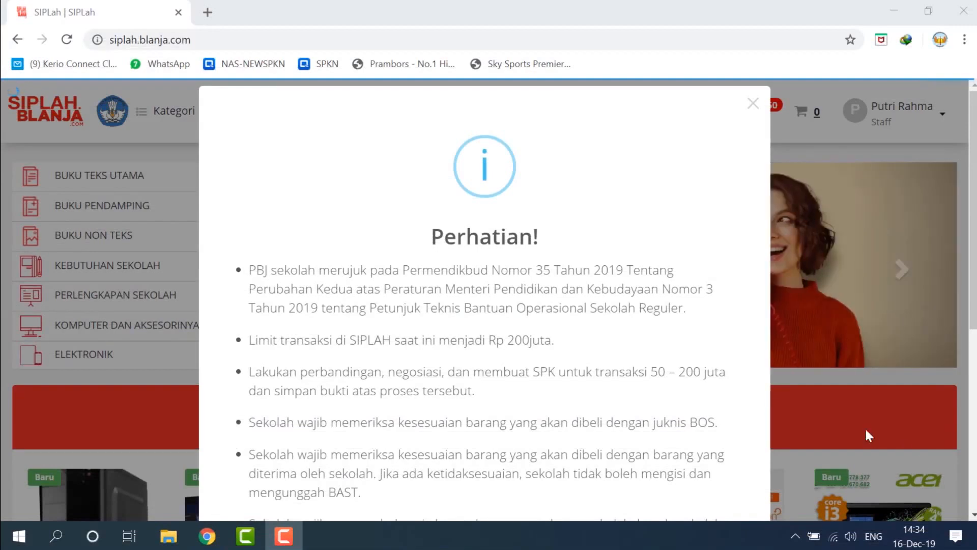
Dismiss the Perhatian notice and look through the BOS Afirmasi dan Kinerja products on the home page
left_click(753, 107)
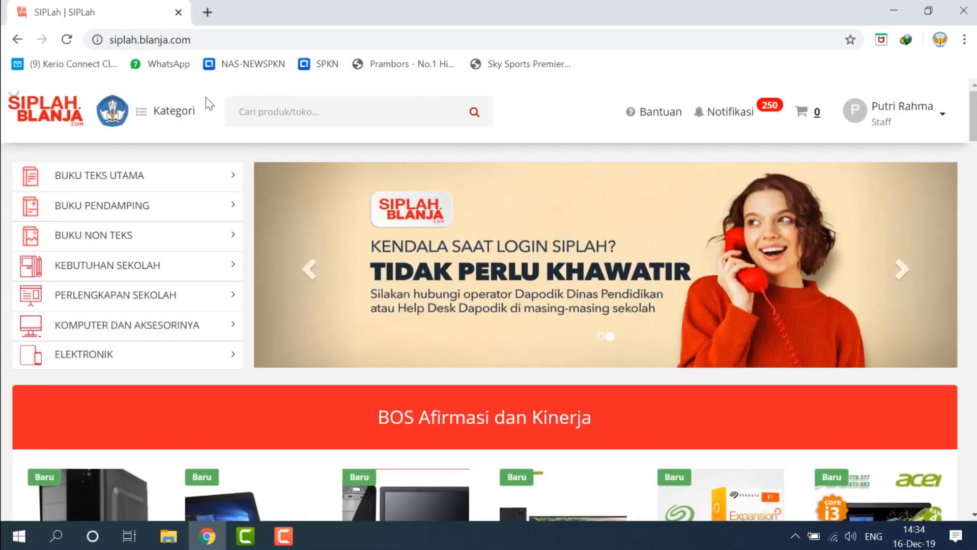
scroll(199, 288, "down", 6)
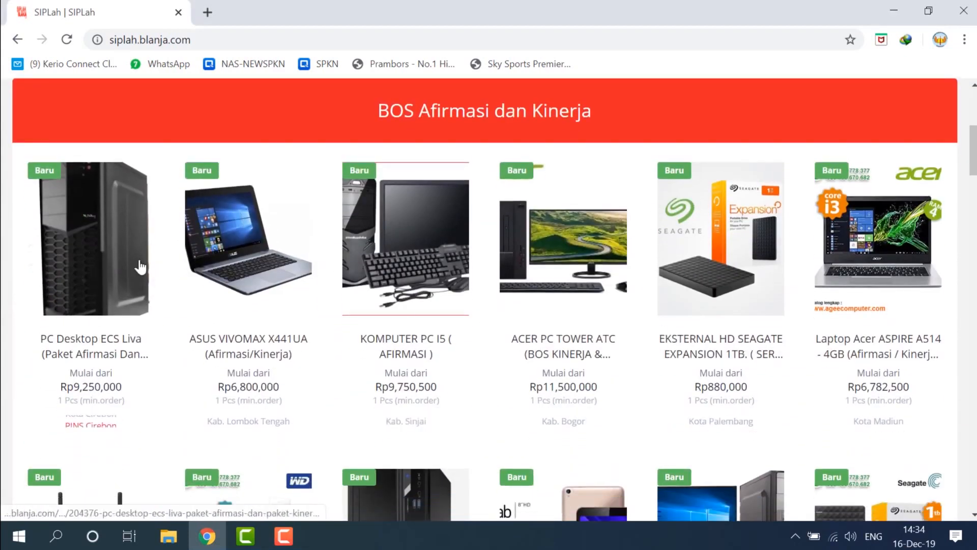
scroll(860, 285, "down", 5)
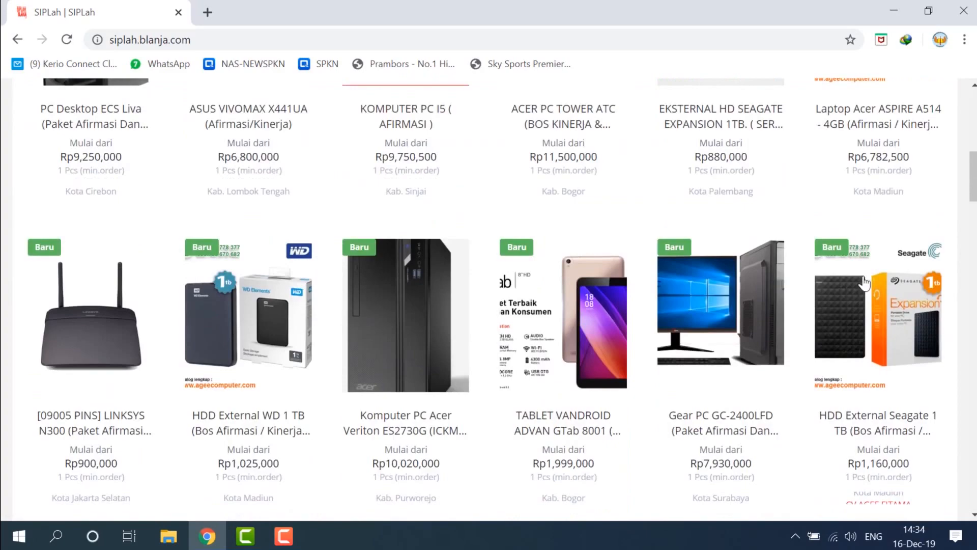
scroll(860, 285, "up", 4)
scroll(82, 240, "down", 5)
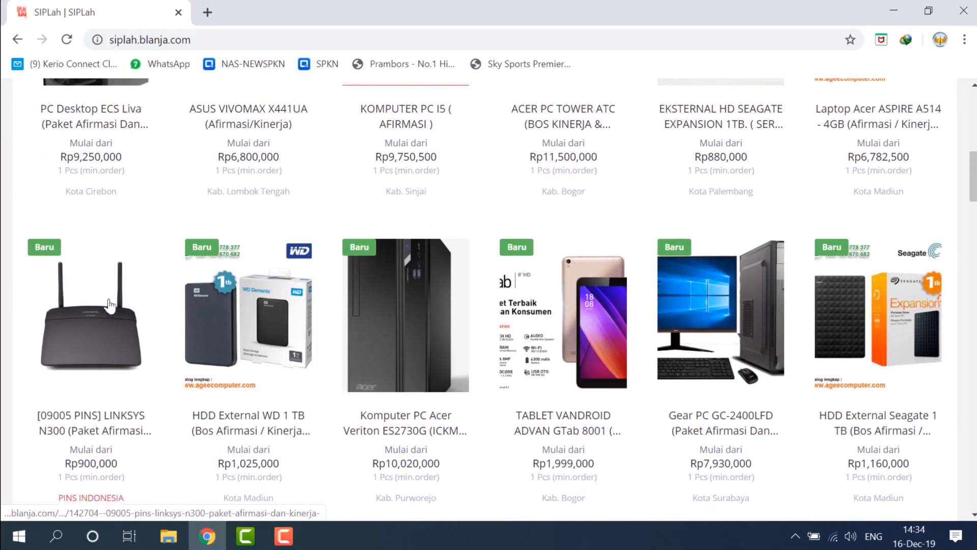
scroll(126, 288, "down", 5)
scroll(127, 288, "down", 5)
scroll(491, 229, "up", 6)
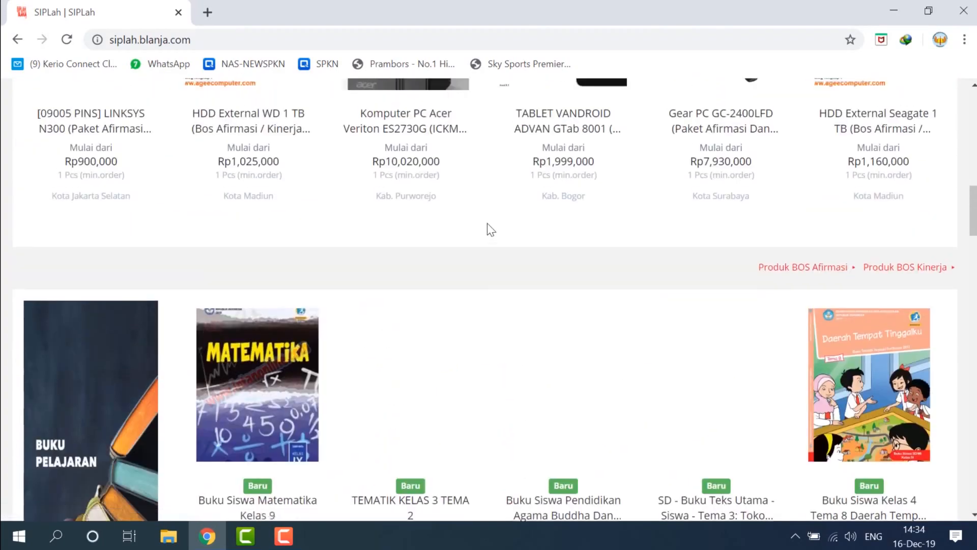
scroll(489, 227, "up", 4)
scroll(489, 227, "up", 4)
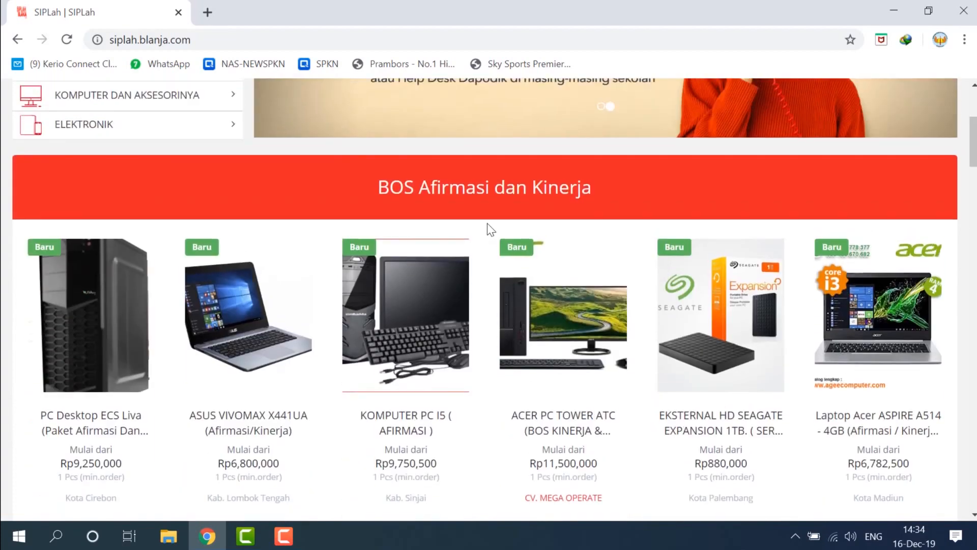
scroll(185, 253, "down", 1)
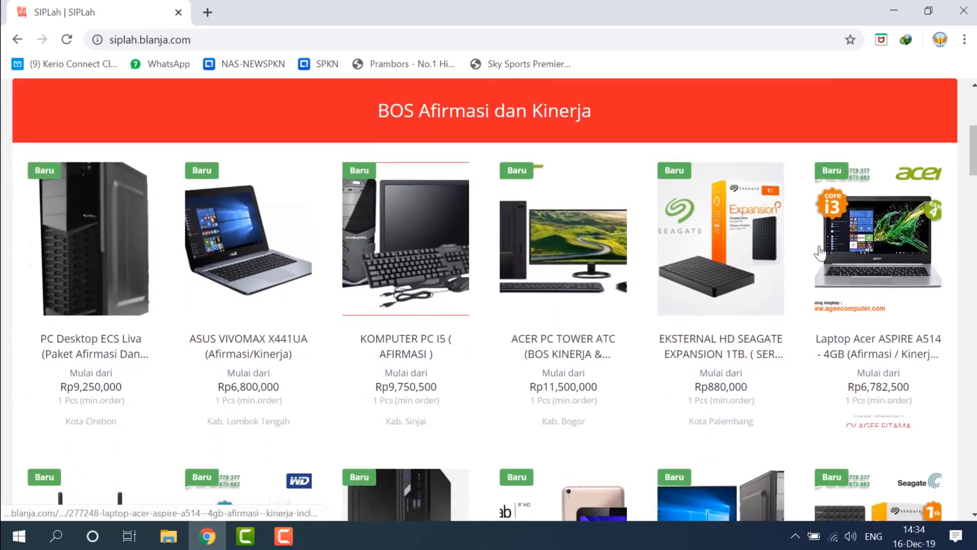
scroll(799, 249, "down", 5)
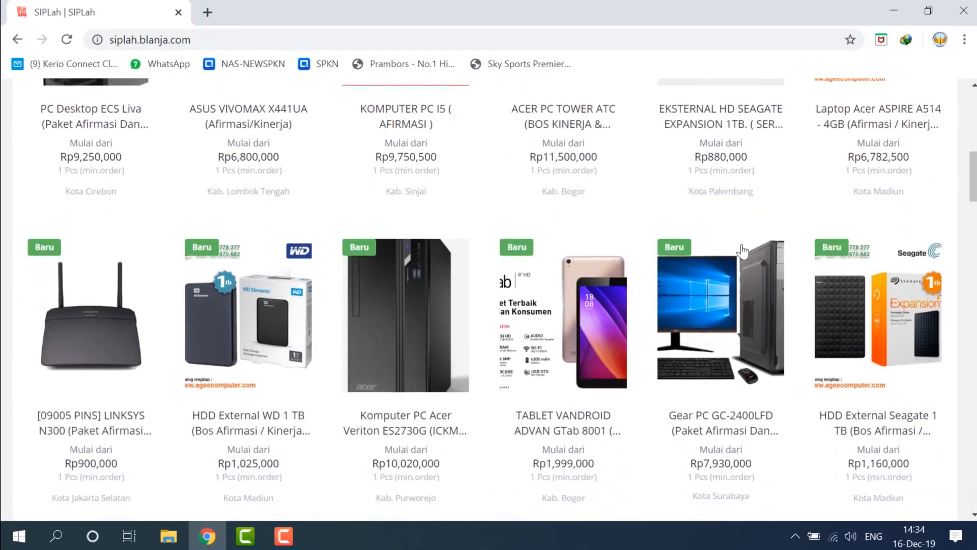
scroll(414, 218, "up", 5)
scroll(194, 246, "down", 18)
scroll(253, 258, "up", 14)
scroll(255, 258, "up", 10)
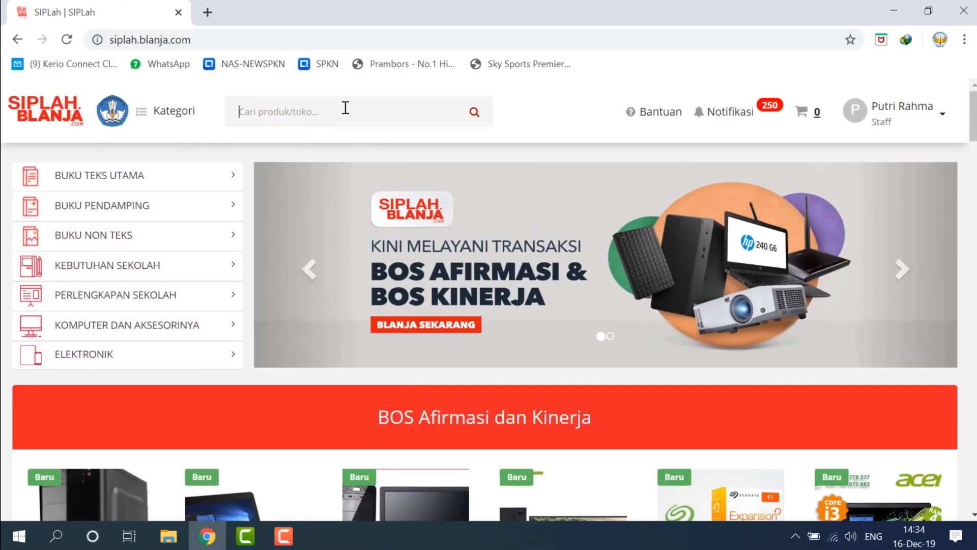
type("wayang")
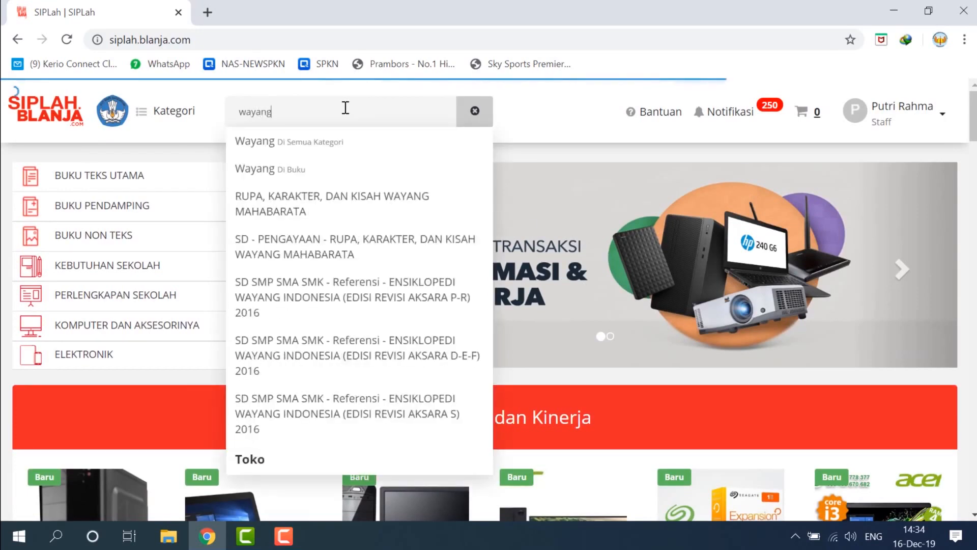
left_click_drag(318, 112, 224, 112)
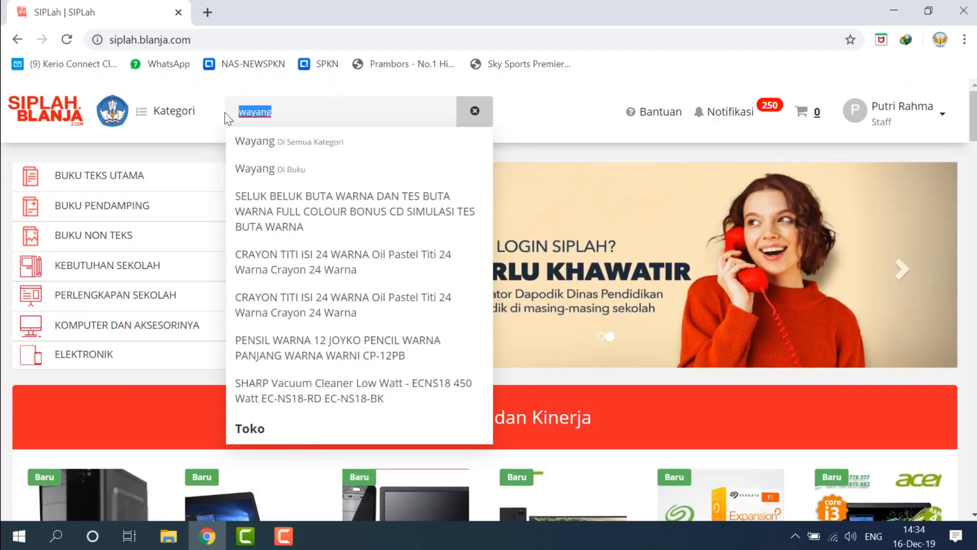
key("BackSpace")
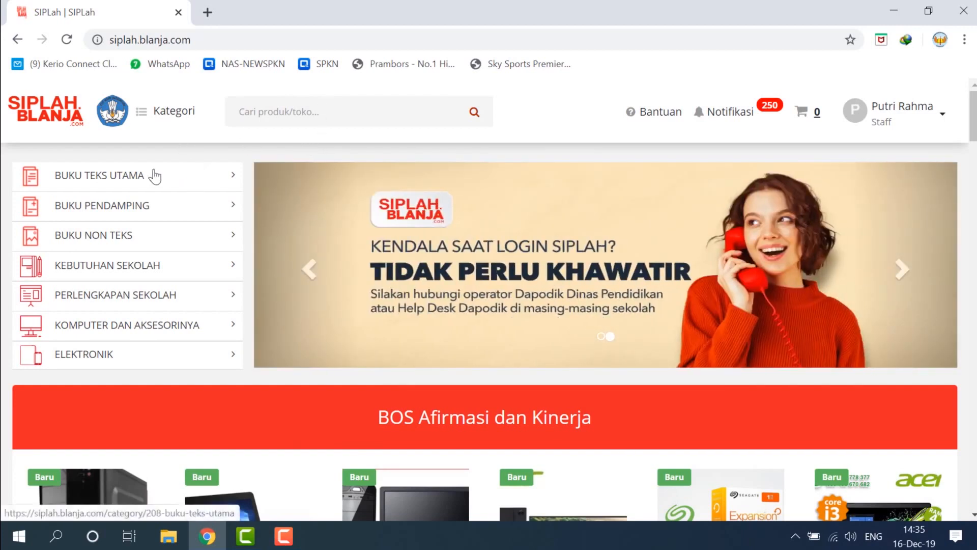
View the Buku Teks Utama category, and return to the home page with its notice dismissed
left_click(121, 177)
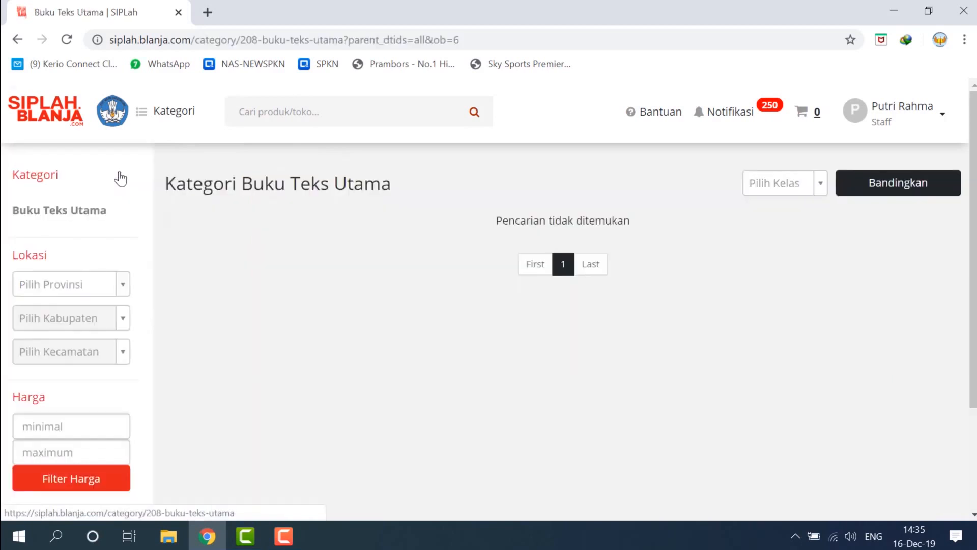
left_click(65, 106)
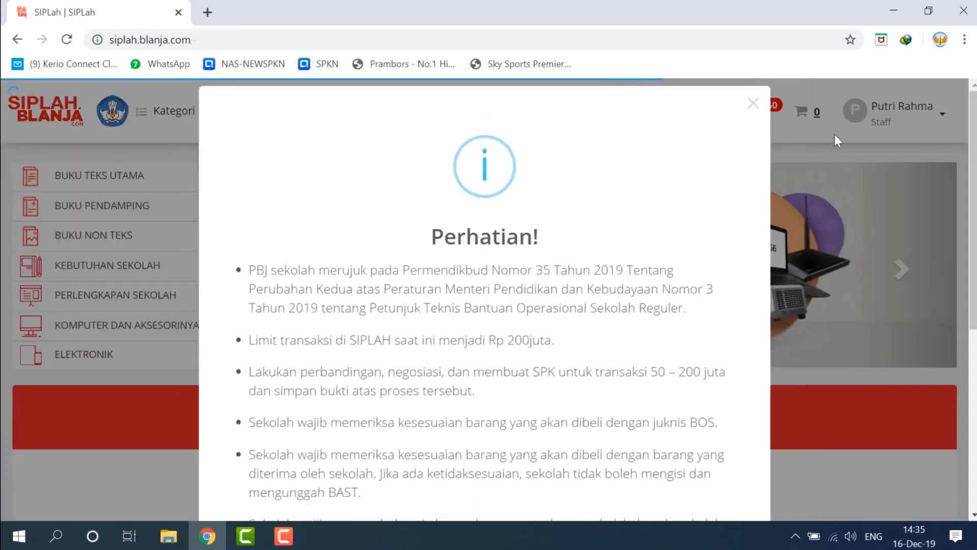
left_click(753, 104)
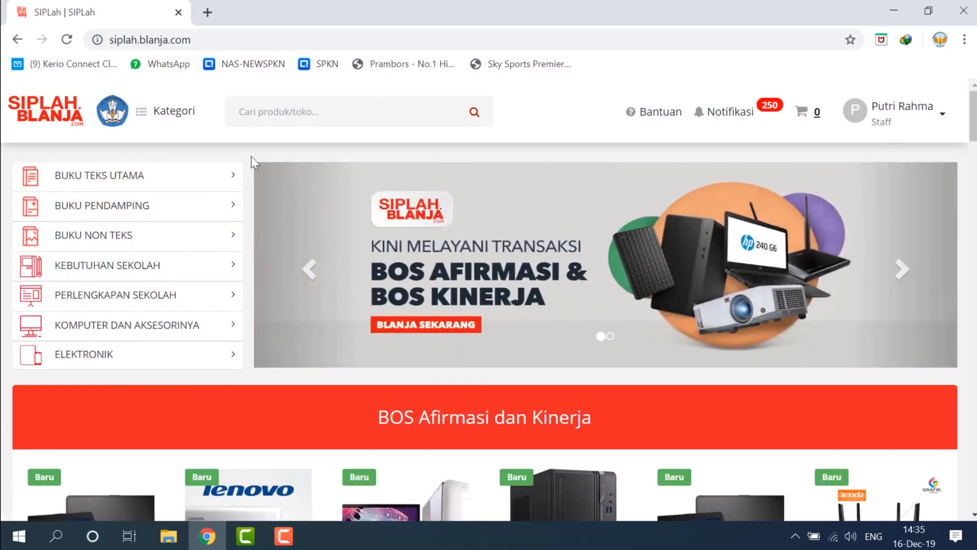
left_click(902, 115)
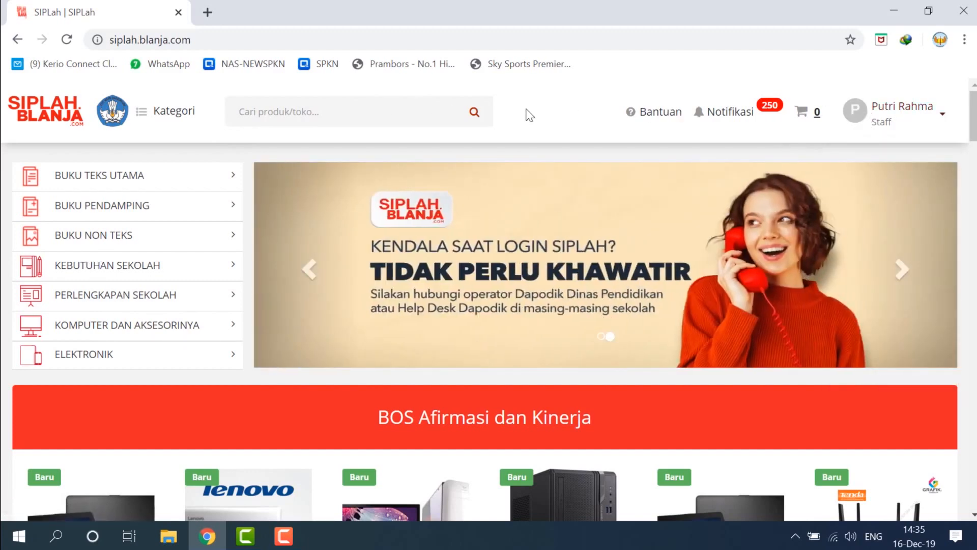
scroll(529, 116, "down", 5)
scroll(388, 167, "up", 5)
Search the store's products for "wayang"
type("wayan")
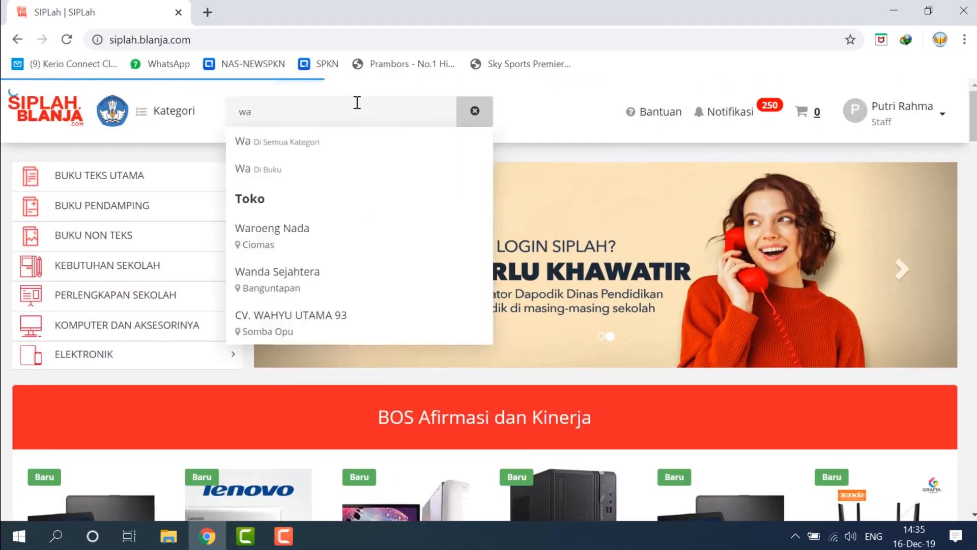
type("g")
key("Return")
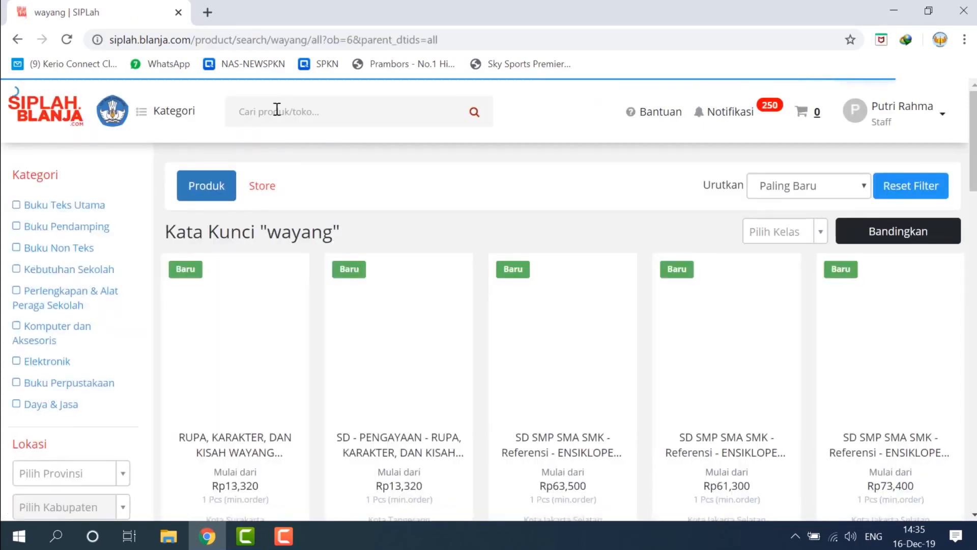
left_click(277, 110)
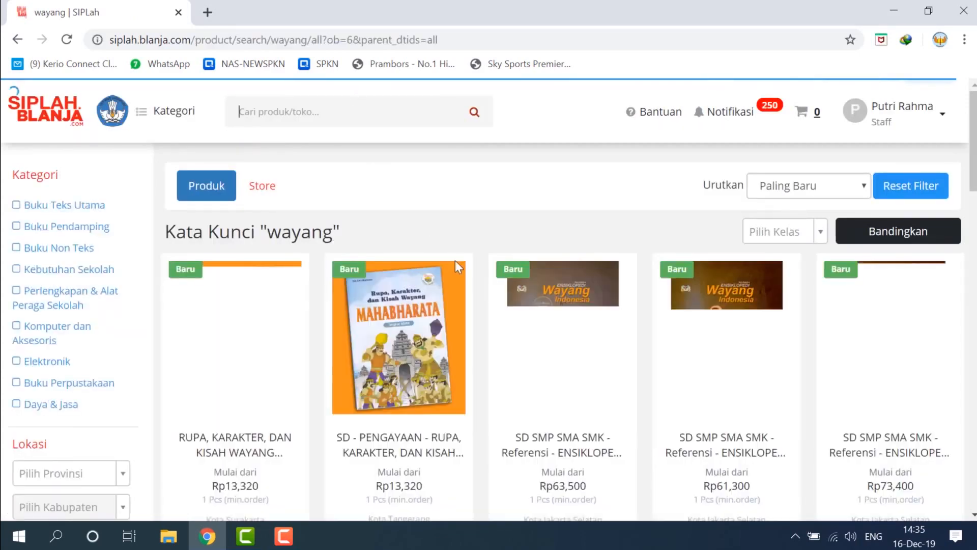
Open the ENSIKLOPEDI WAYANG INDONESIA (EDISI REVISI AKSARA D-E-F) 2016 book near the end of the first results page
scroll(456, 269, "down", 1)
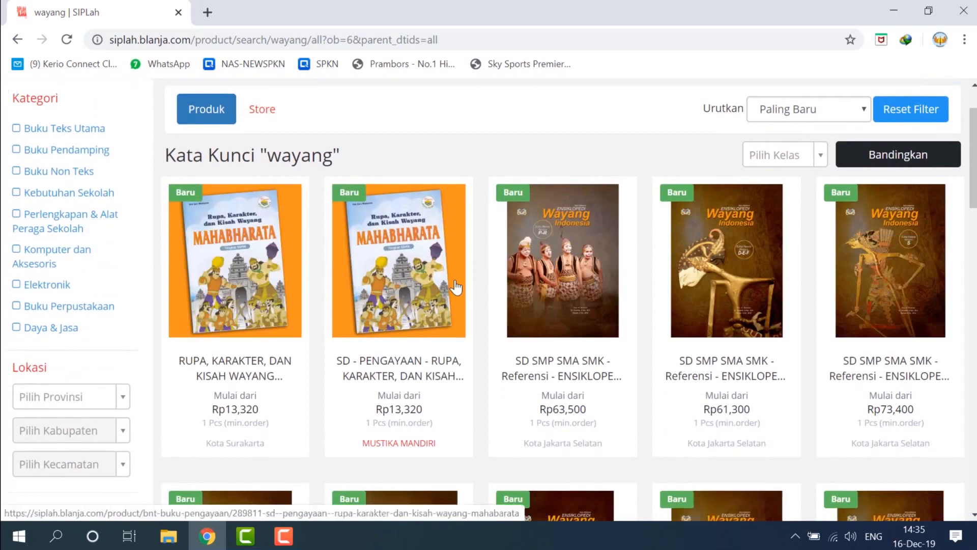
scroll(456, 288, "down", 5)
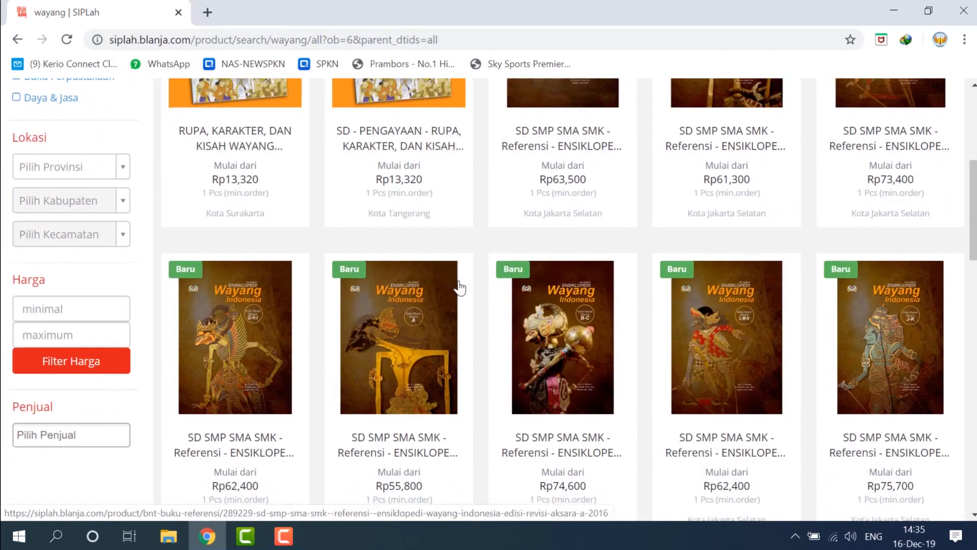
scroll(463, 286, "down", 5)
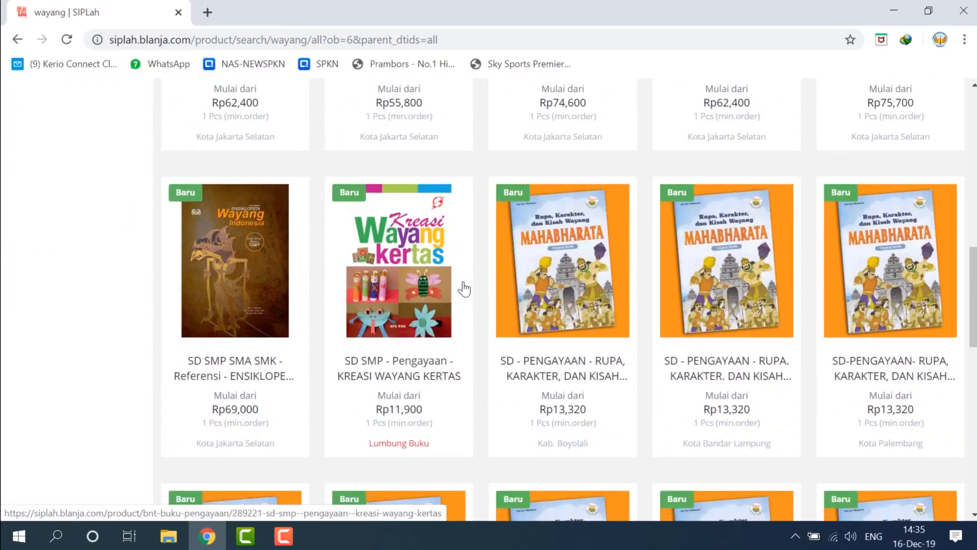
scroll(465, 289, "down", 15)
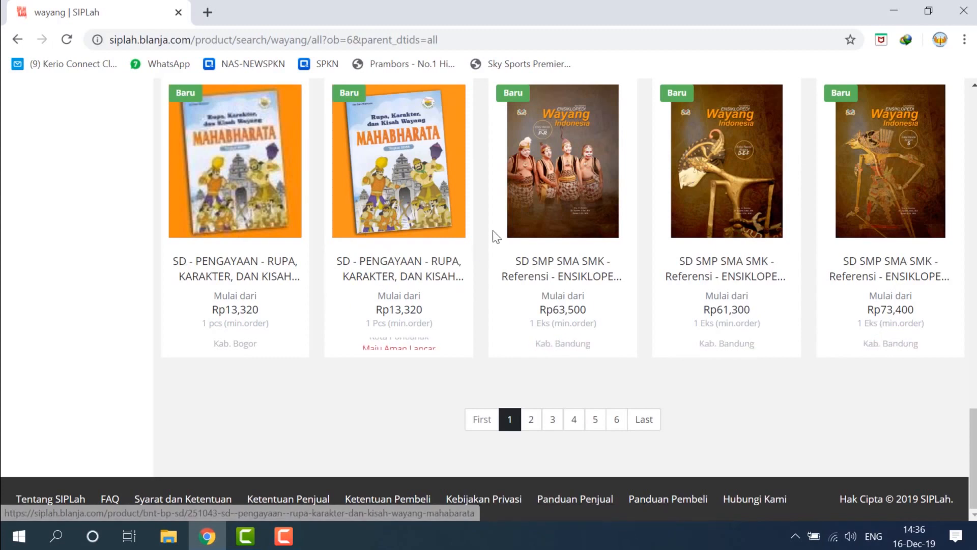
left_click(726, 274)
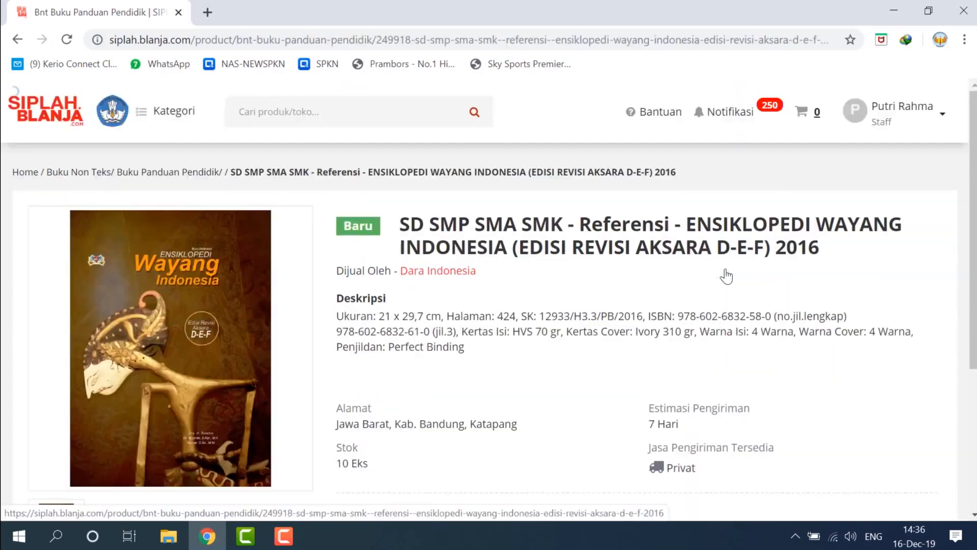
Examine the book's description, seller location, stock, delivery details and order quantity
scroll(519, 179, "down", 4)
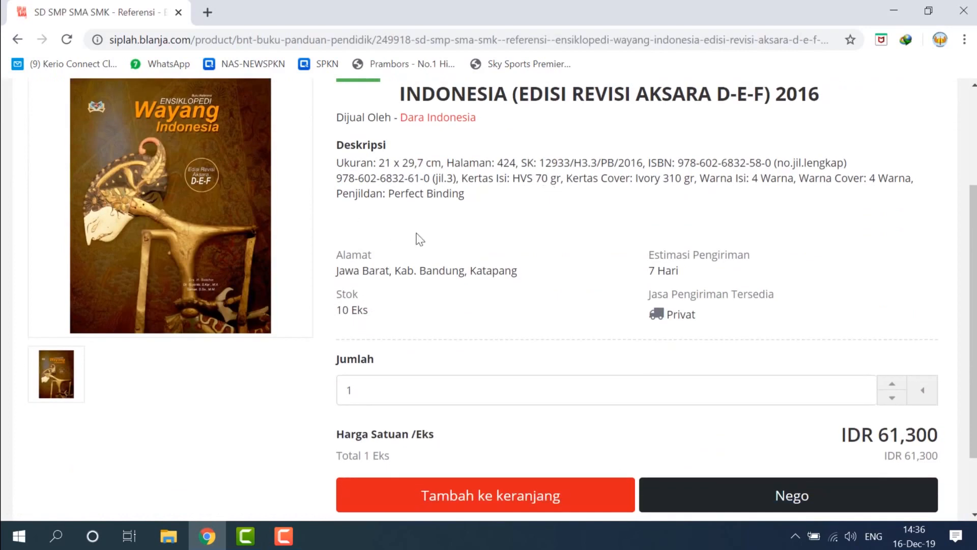
scroll(417, 237, "up", 3)
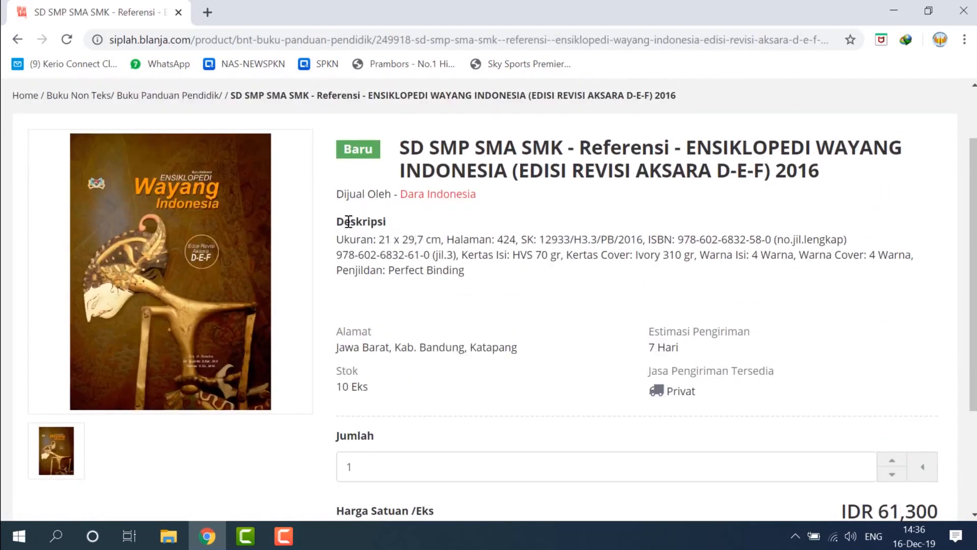
left_click_drag(338, 220, 514, 273)
left_click(514, 274)
scroll(675, 344, "down", 3)
left_click(419, 319)
left_click_drag(444, 310, 242, 310)
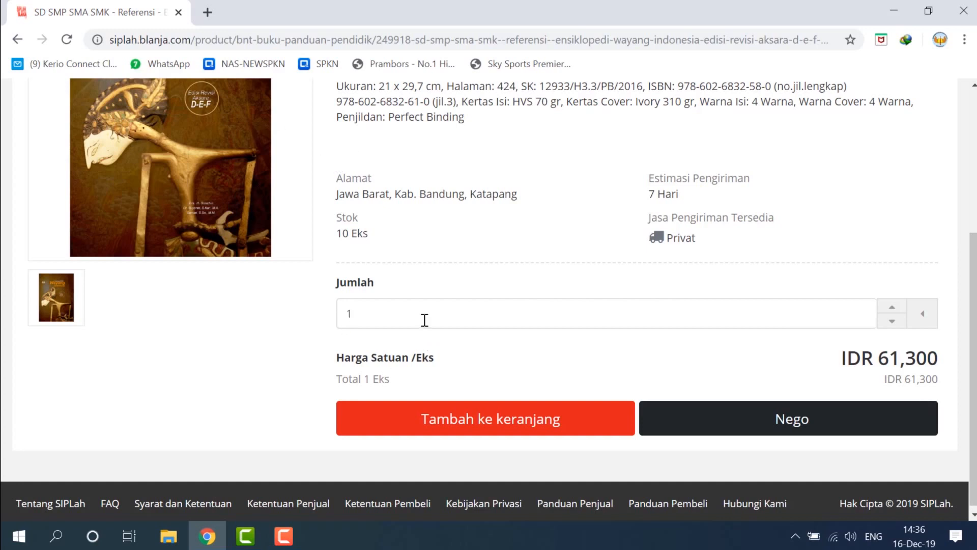
Try an order quantity of 11 for the book, and return the quantity to 1
type("1")
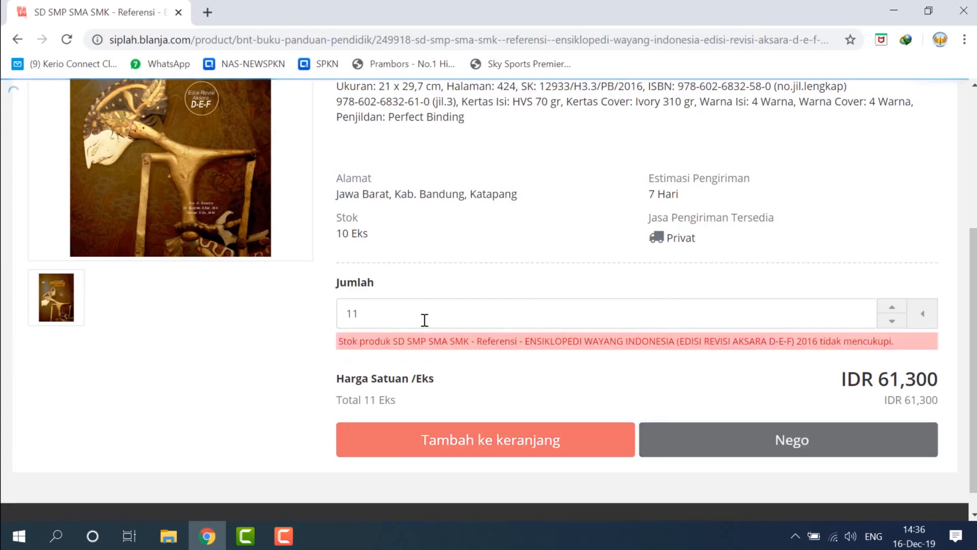
key("BackSpace")
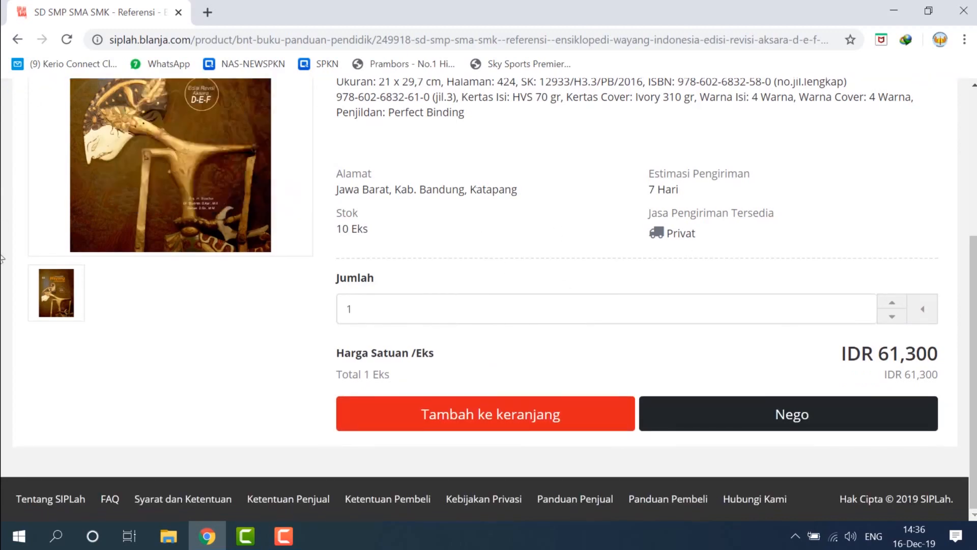
Add one copy of the wayang encyclopedia to the cart and choose to continue shopping
left_click(541, 425)
scroll(546, 223, "down", 5)
left_click_drag(328, 351, 906, 351)
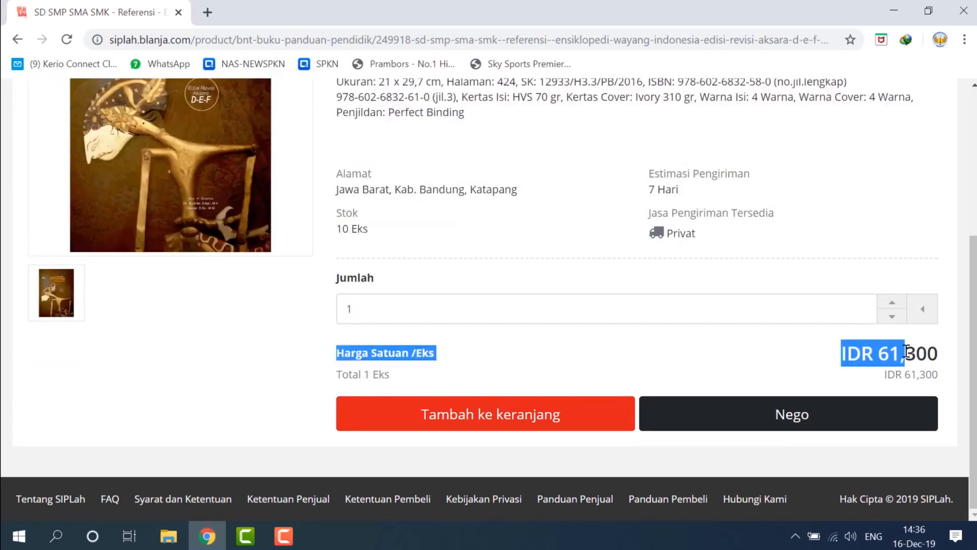
left_click(621, 356)
scroll(537, 283, "up", 3)
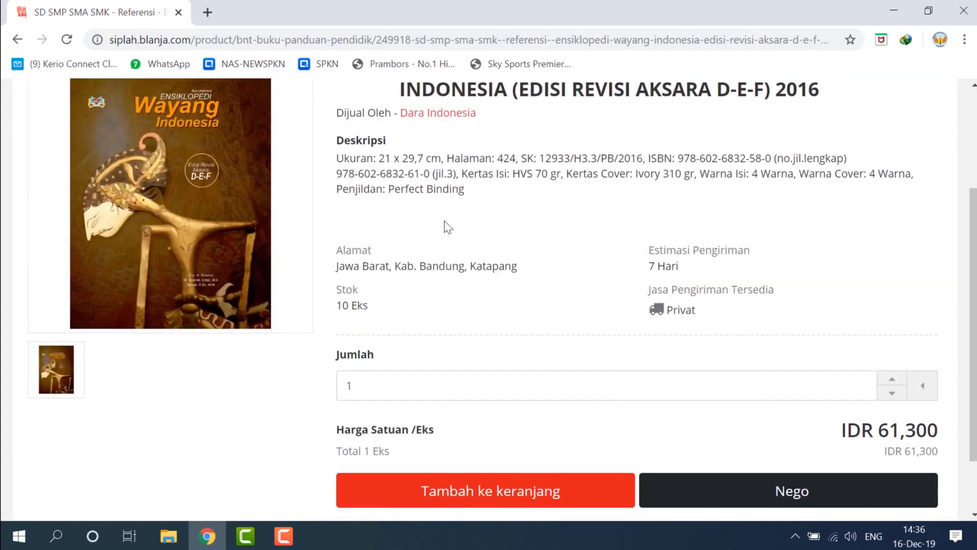
scroll(444, 226, "down", 3)
scroll(443, 227, "up", 3)
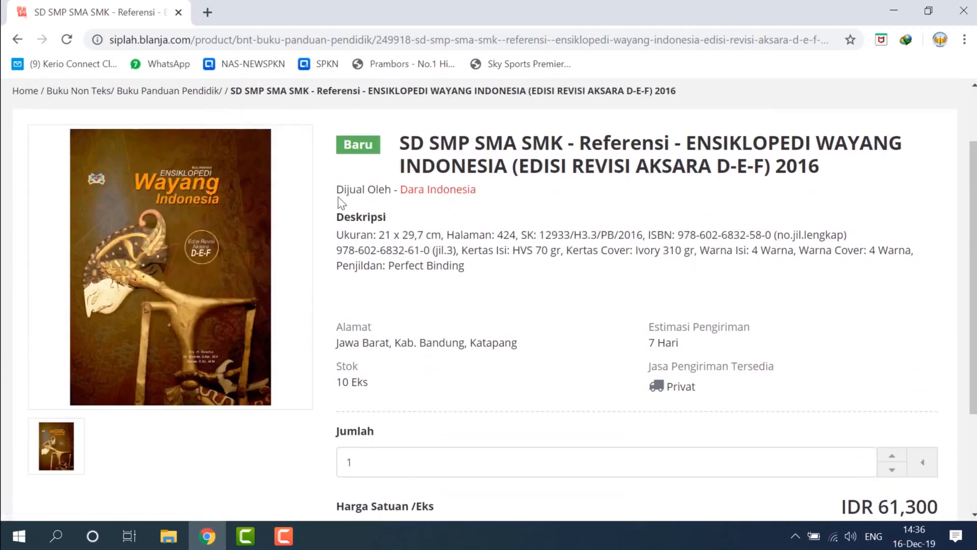
scroll(637, 225, "down", 3)
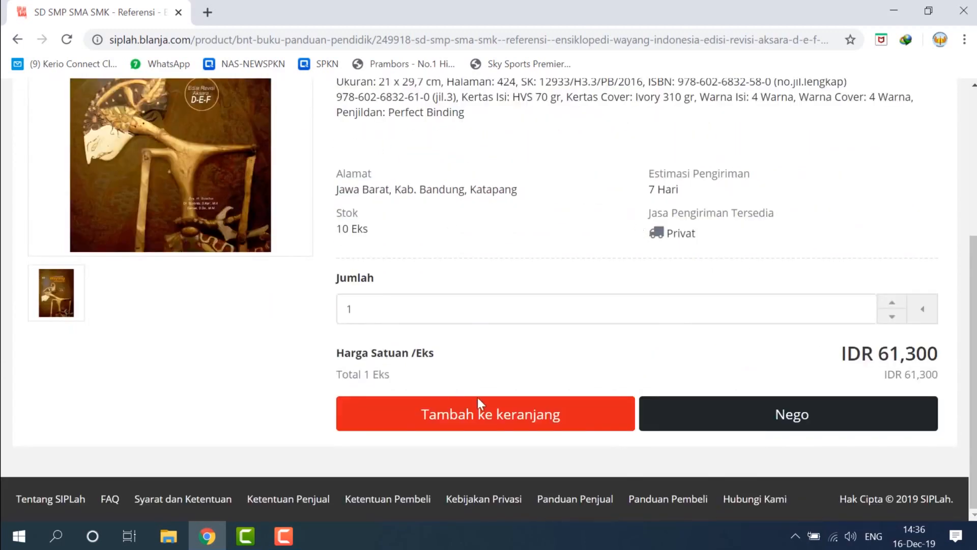
left_click(488, 420)
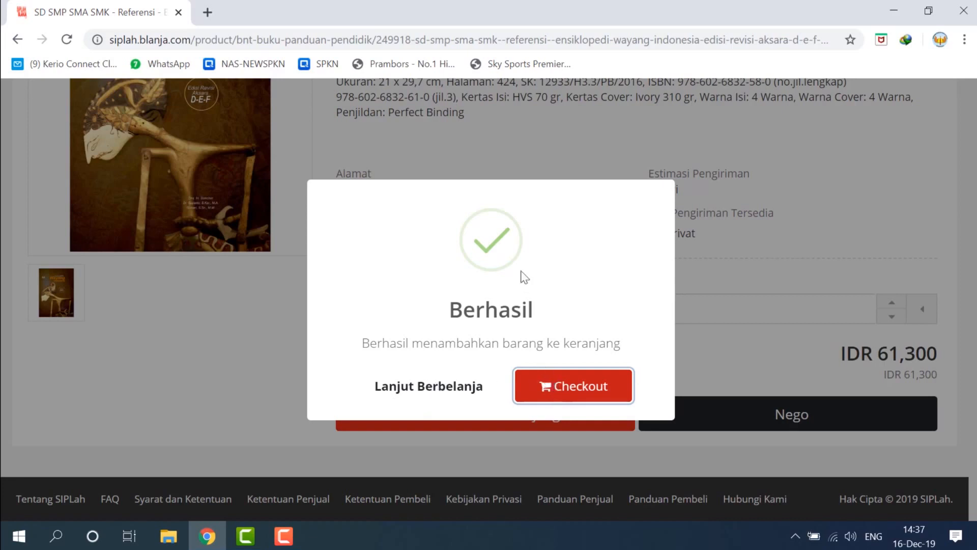
left_click(431, 386)
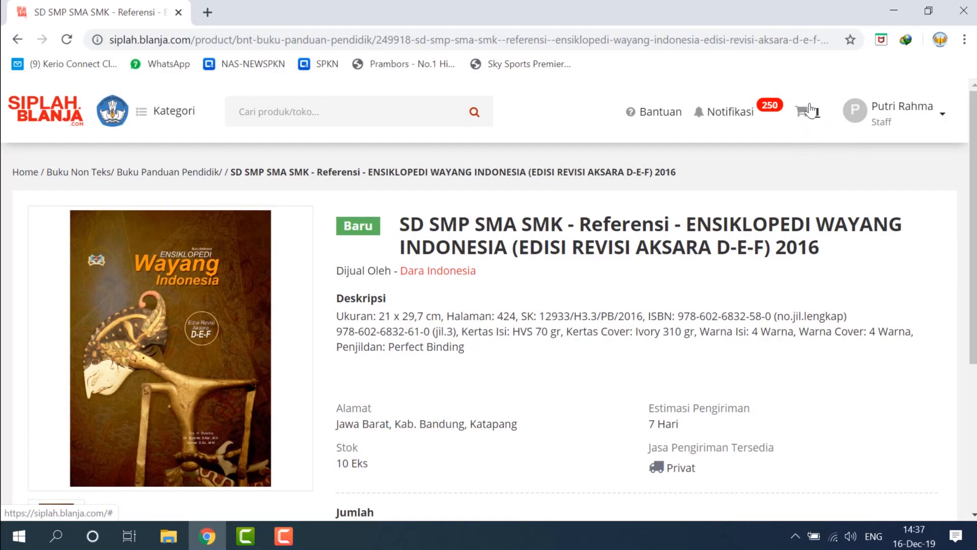
Go to the school account's dashboard and open the BLANJA Instant page
left_click(904, 128)
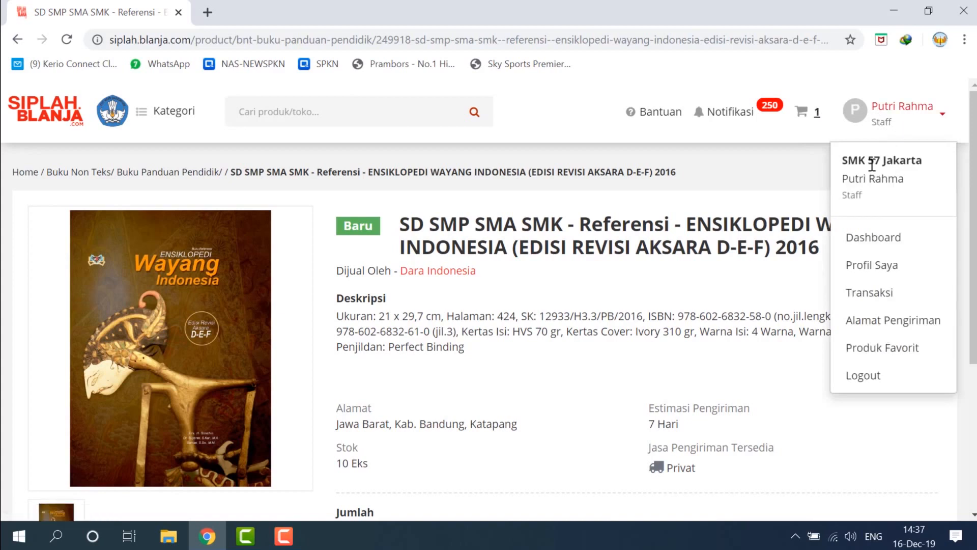
left_click(873, 238)
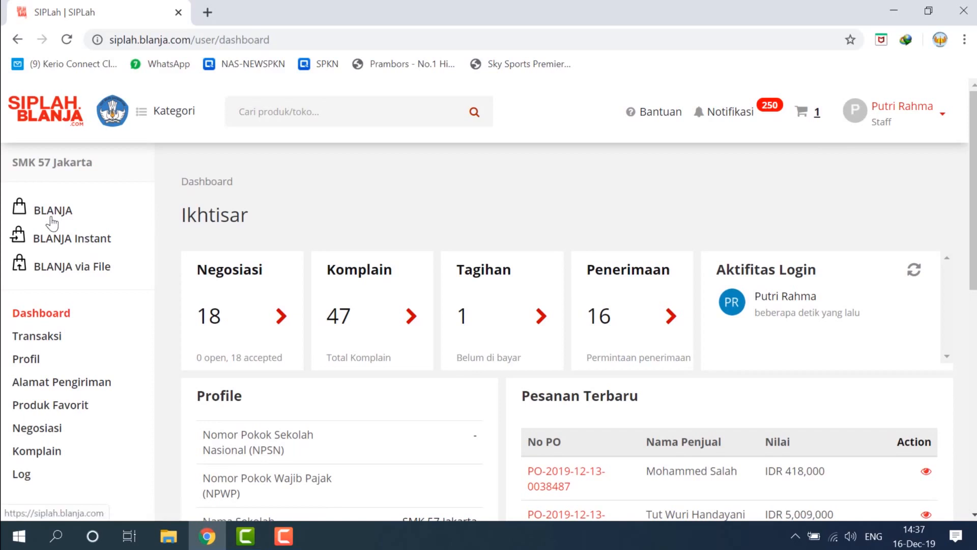
left_click(76, 239)
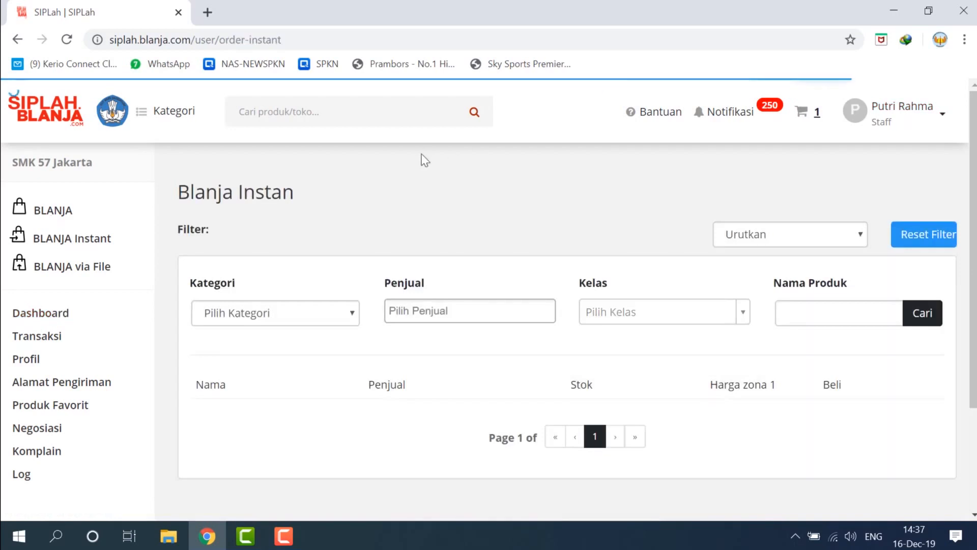
Examine the instant-order product list with its sellers, stock, zone 1 prices and purchase quantities
scroll(508, 210, "down", 2)
scroll(557, 201, "down", 2)
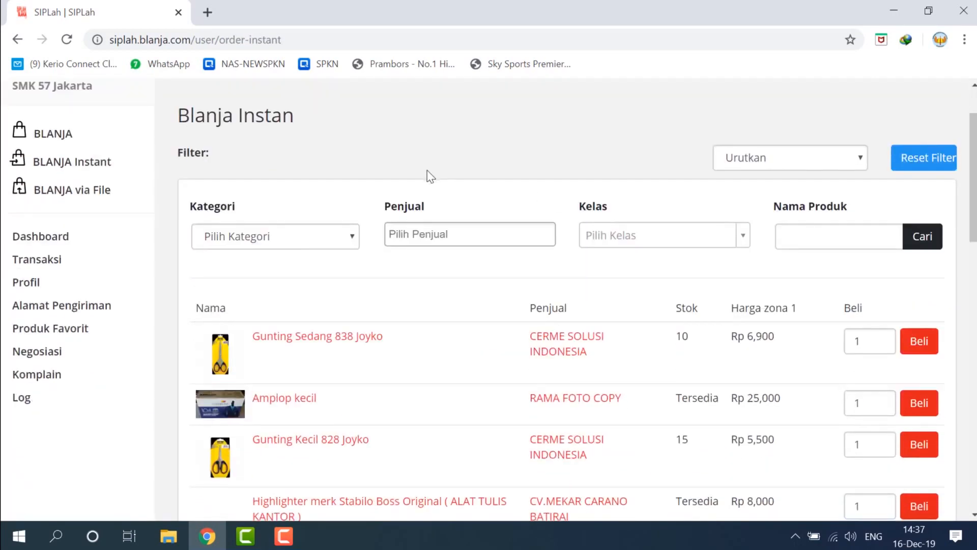
scroll(323, 182, "down", 4)
scroll(430, 166, "up", 6)
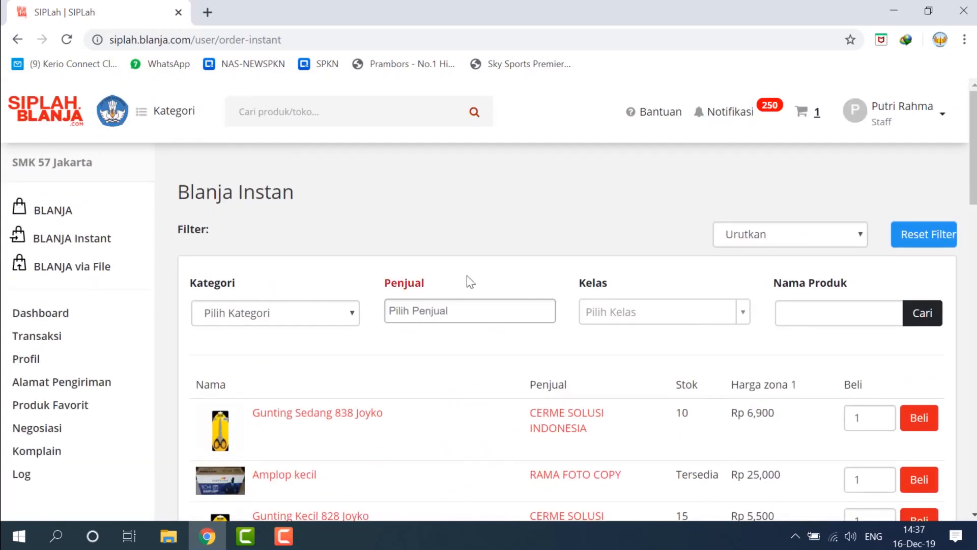
scroll(465, 277, "down", 5)
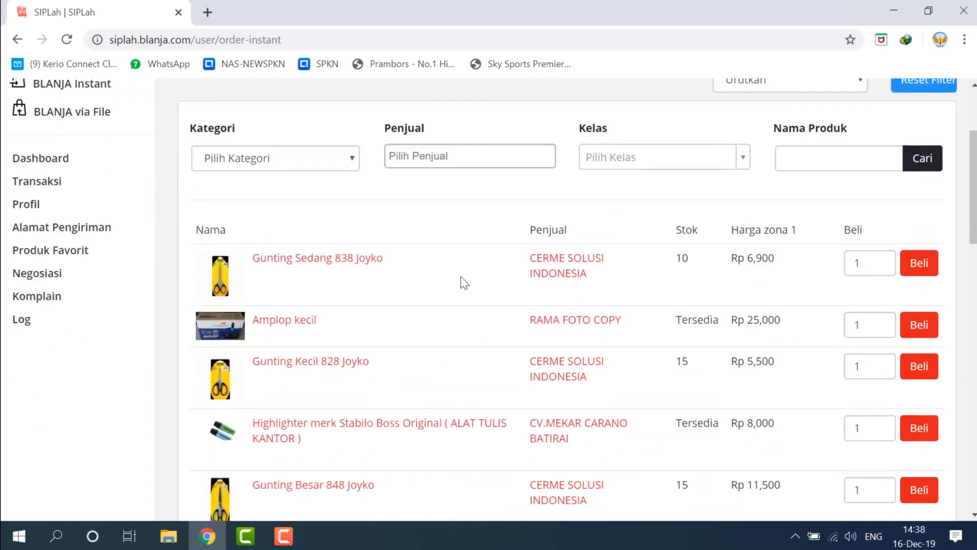
scroll(466, 292, "down", 10)
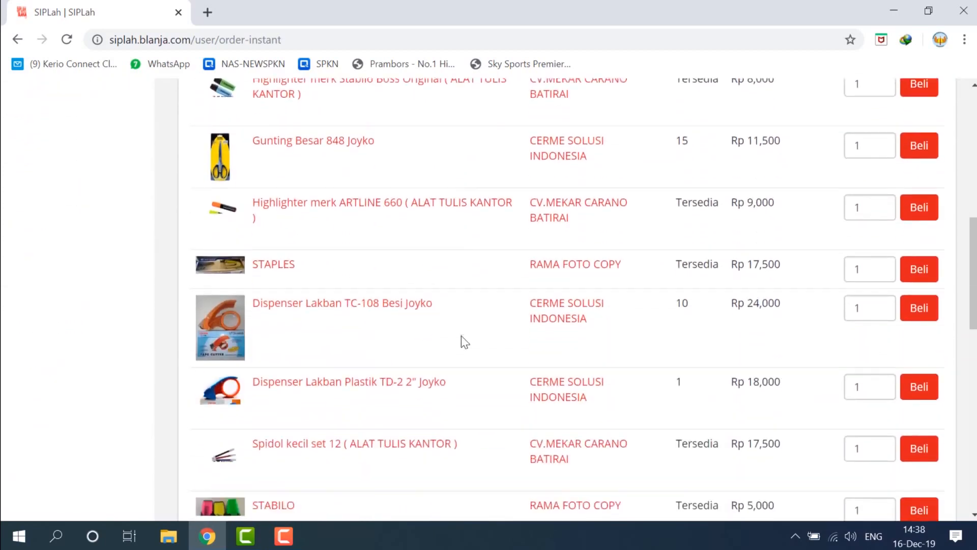
scroll(461, 336, "up", 8)
scroll(462, 335, "up", 7)
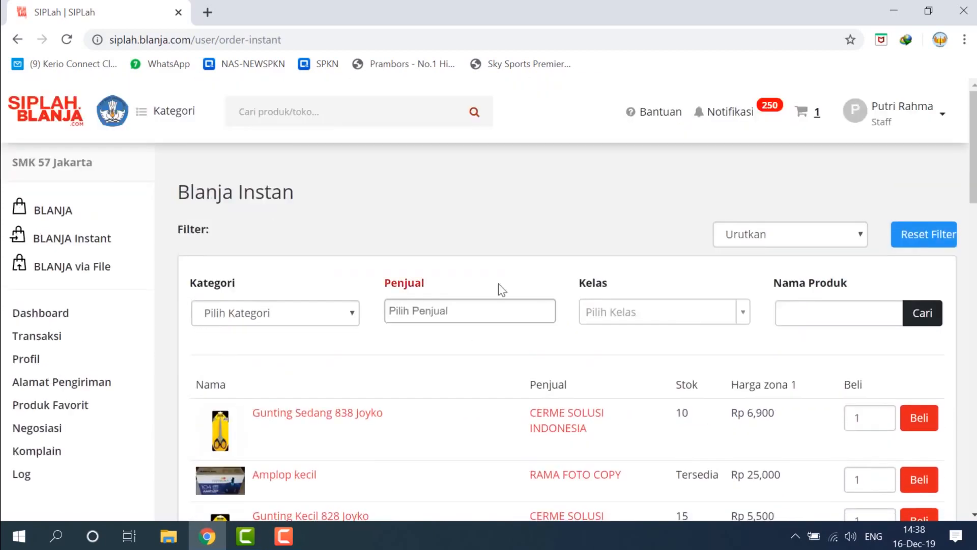
scroll(399, 312, "down", 5)
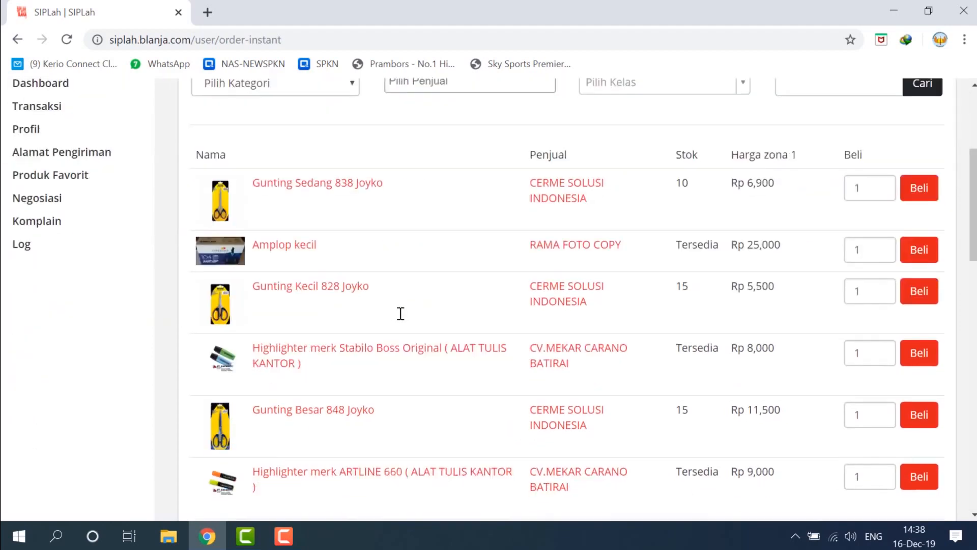
scroll(407, 165, "up", 2)
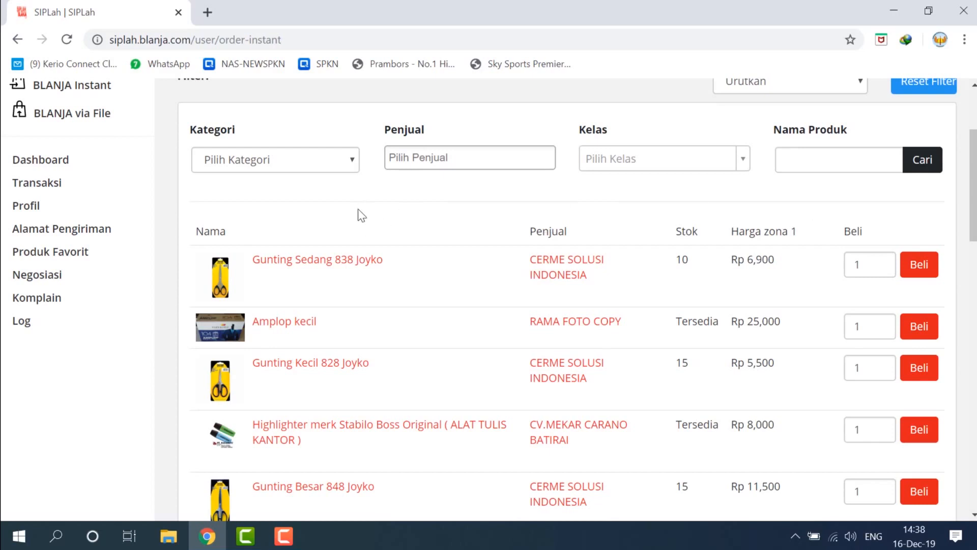
scroll(364, 234, "up", 3)
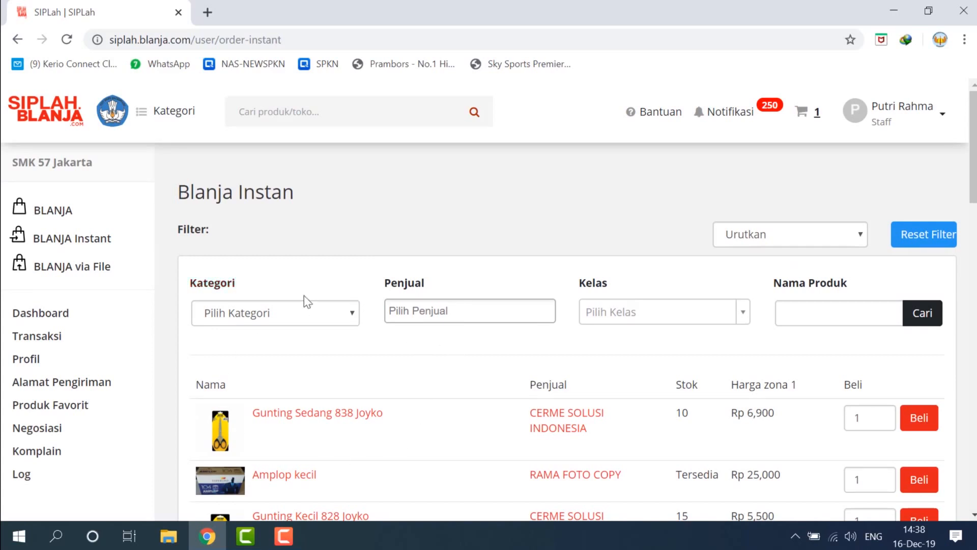
Look through the category, seller and class filter options, and check the product name filter
left_click(349, 313)
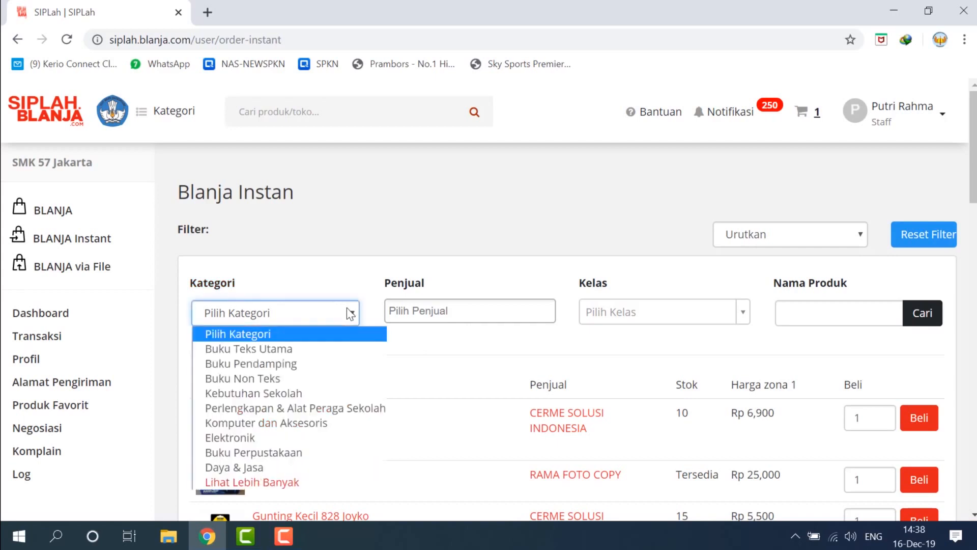
left_click(442, 314)
left_click_drag(543, 357, 547, 312)
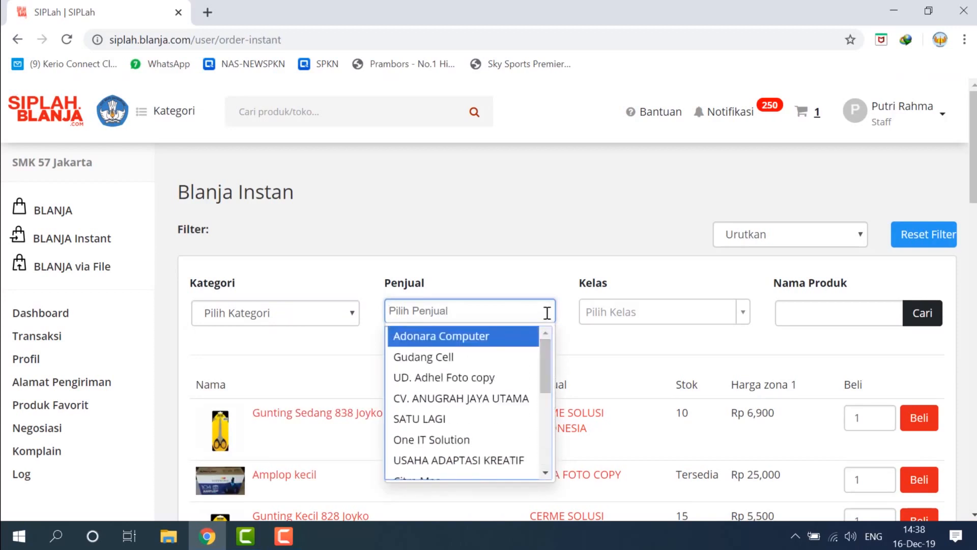
left_click(625, 312)
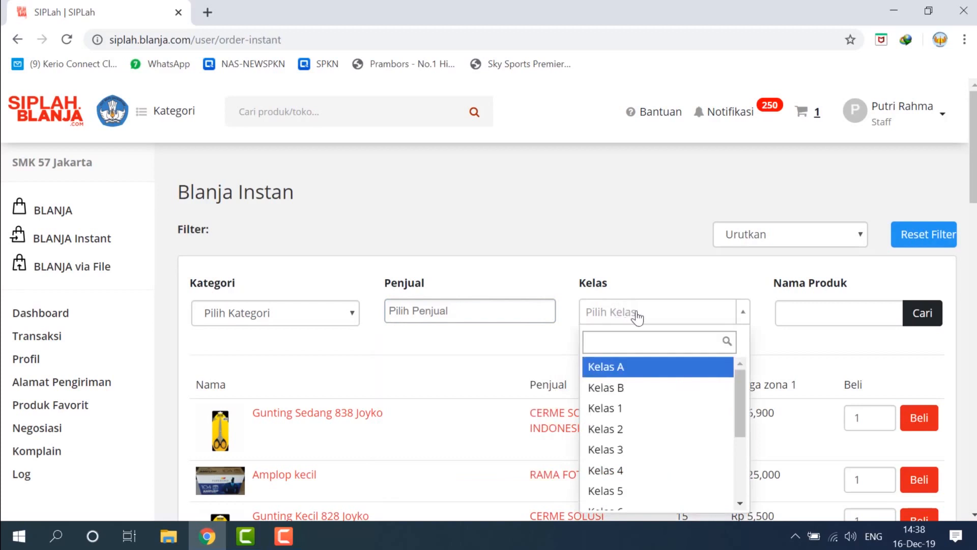
left_click_drag(740, 390, 742, 353)
left_click(790, 309)
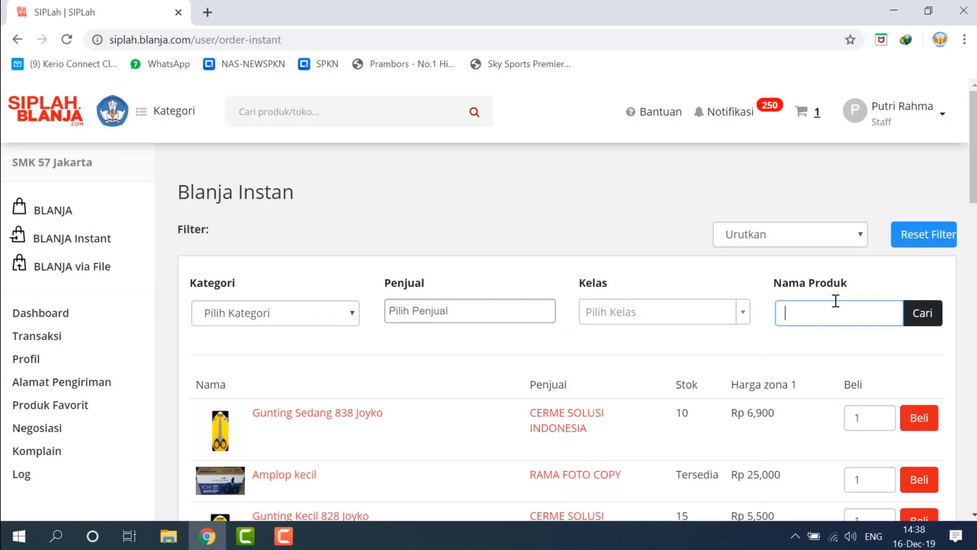
Look through the complete list of sellers in the seller filter, and close it with none chosen
left_click(478, 314)
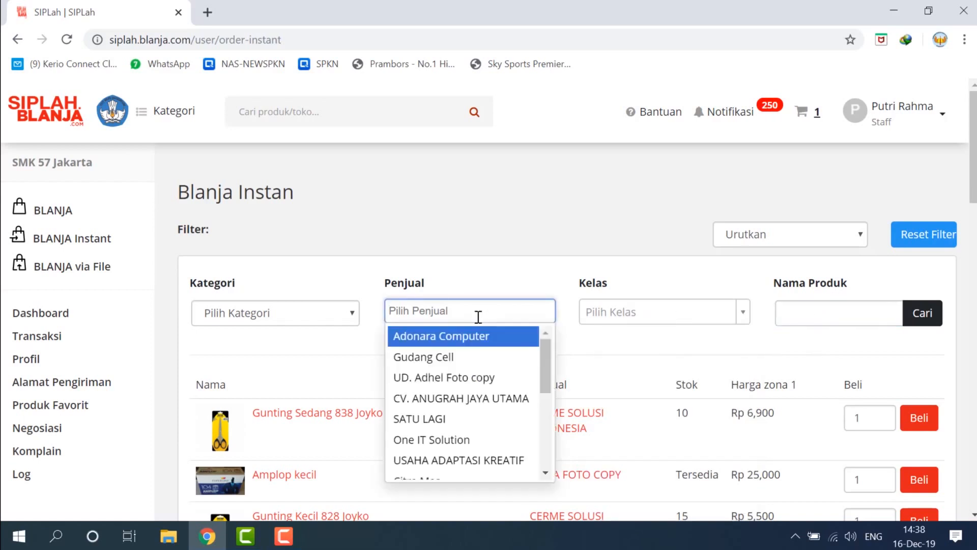
scroll(478, 359, "down", 2)
scroll(481, 363, "down", 2)
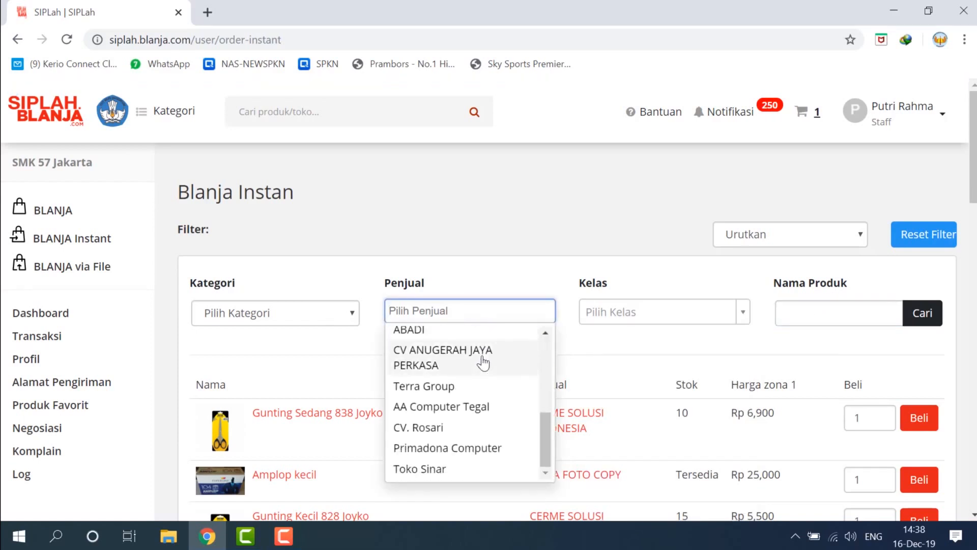
scroll(484, 363, "down", 3)
scroll(494, 304, "up", 2)
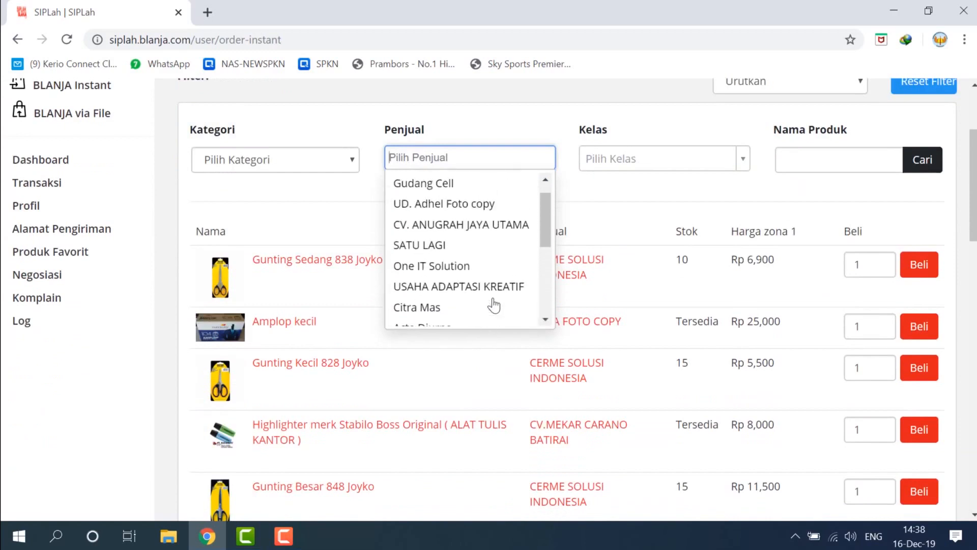
scroll(493, 304, "up", 1)
left_click(557, 131)
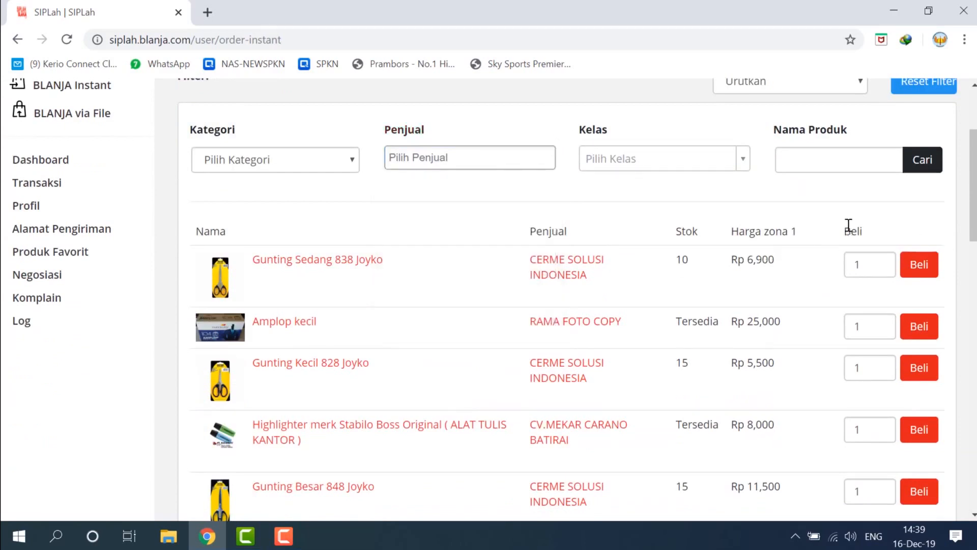
Search the instant-order products by name for "wayang" and open the second page of results
left_click(848, 170)
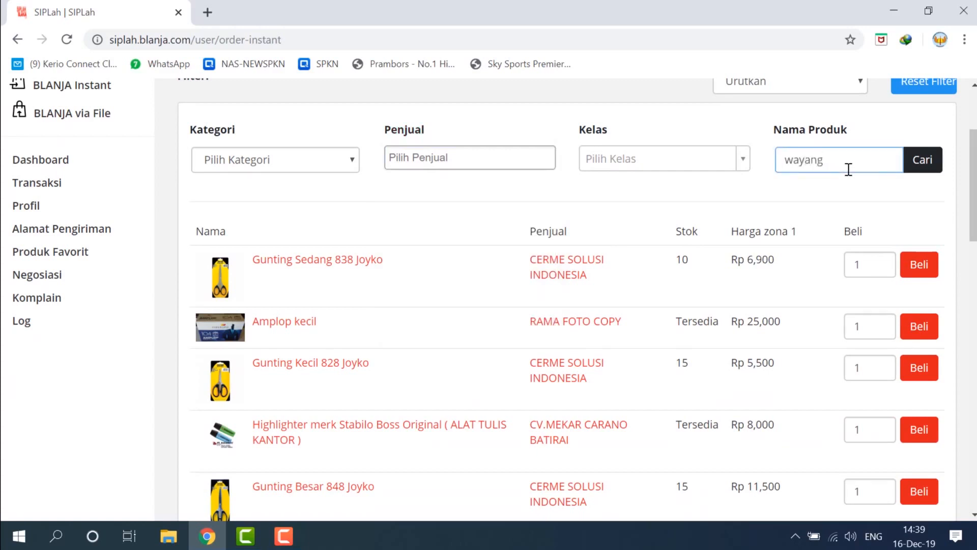
key("Return")
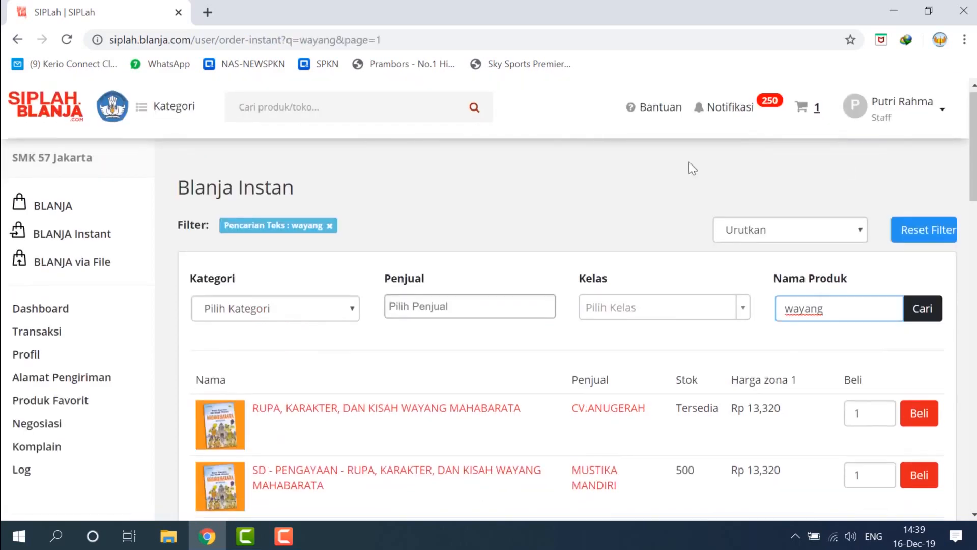
scroll(466, 152, "down", 6)
scroll(387, 153, "down", 15)
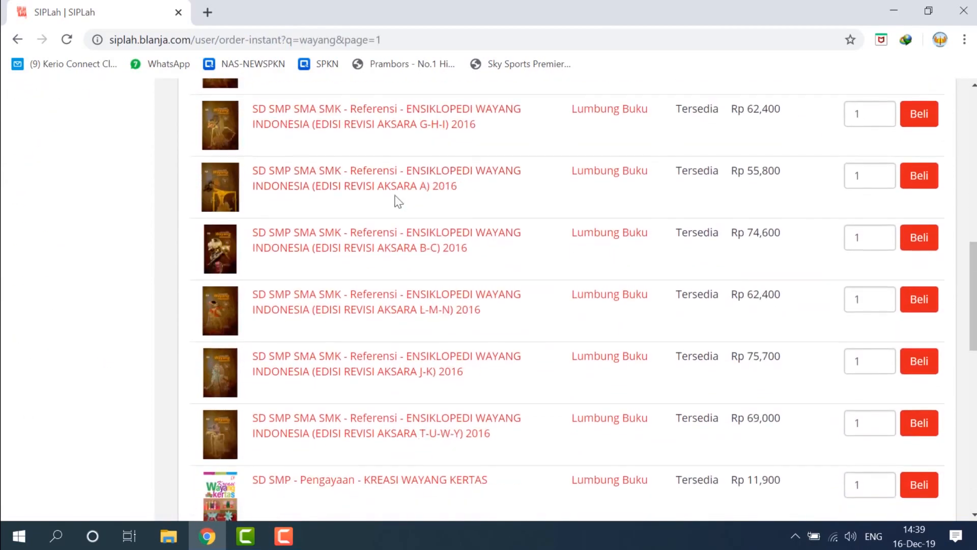
scroll(400, 208, "down", 3)
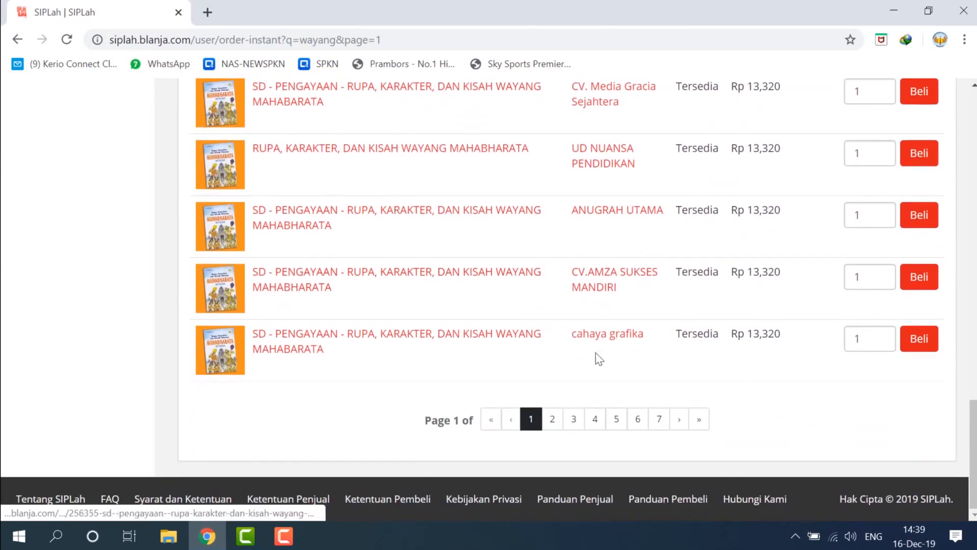
left_click(553, 419)
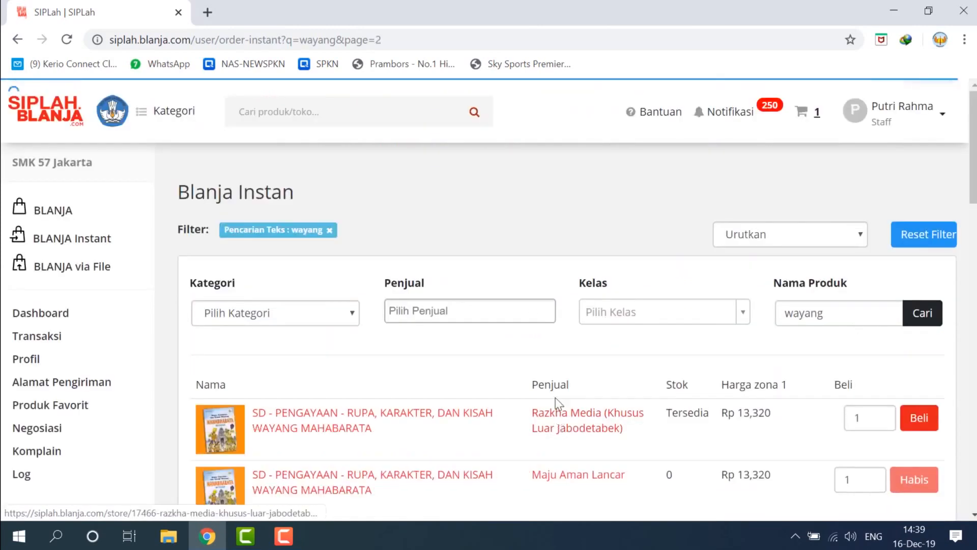
Add one copy of "ENSIKLOPEDI WAYANG INDONESIA (EDISI REVISI AKSARA A) 2016" from Katapang Indah Lestari to the cart, and check the cart
scroll(557, 400, "down", 12)
scroll(555, 348, "down", 13)
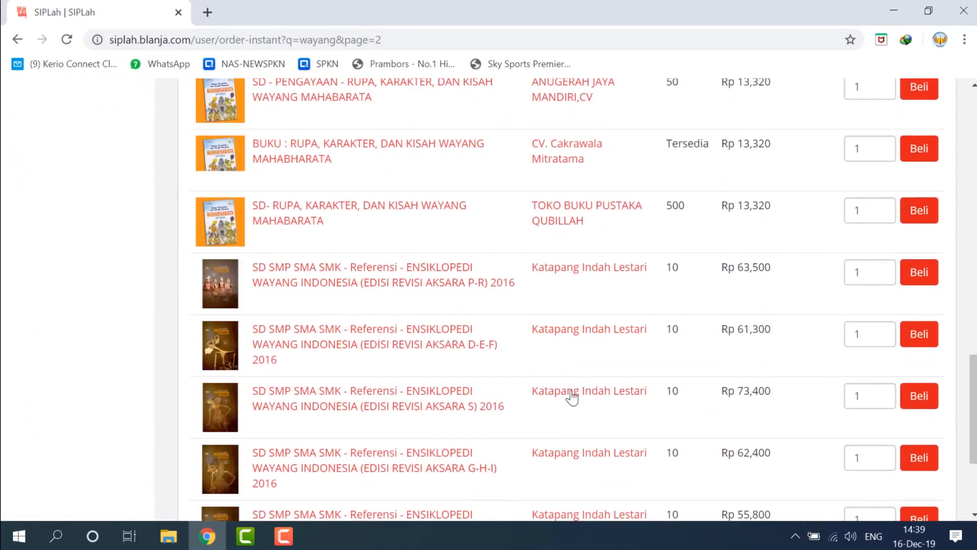
scroll(516, 256, "up", 2)
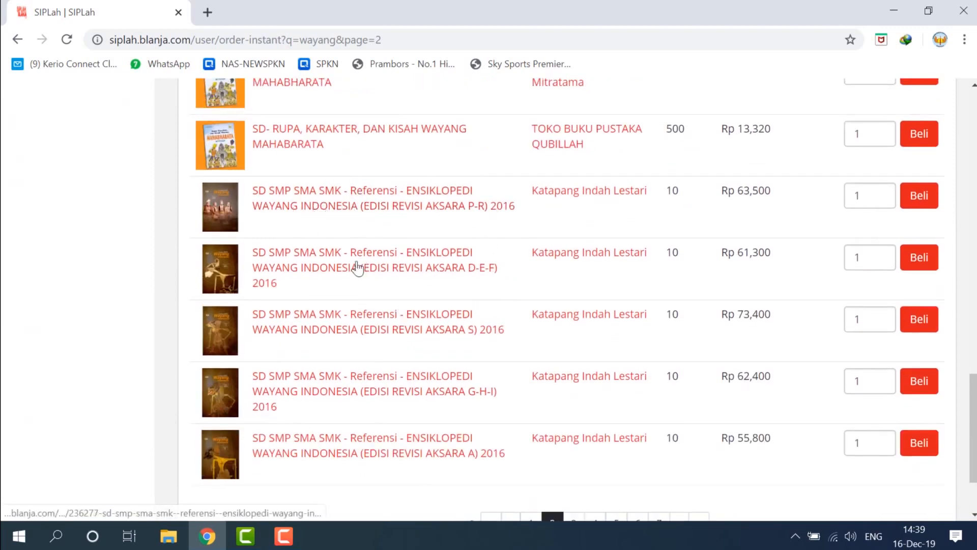
double_click(875, 443)
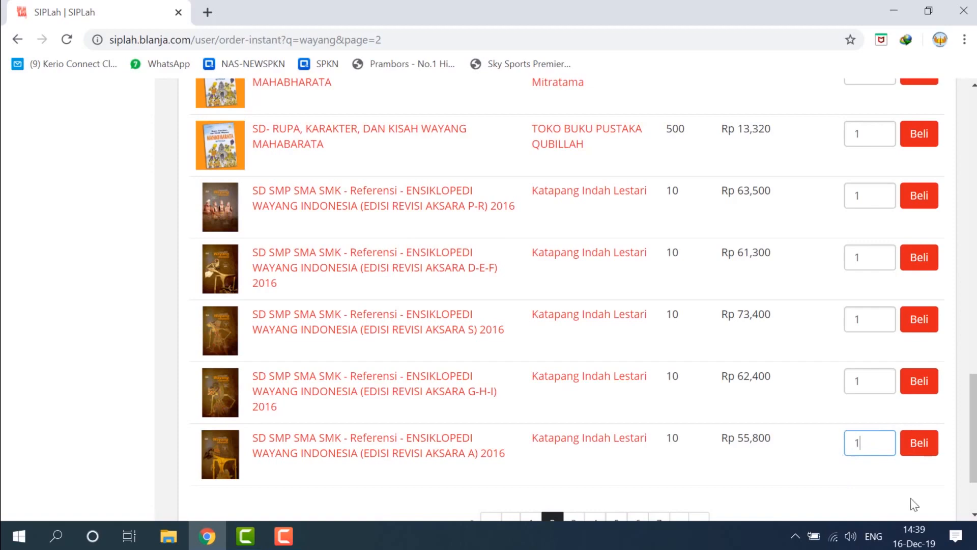
left_click(926, 452)
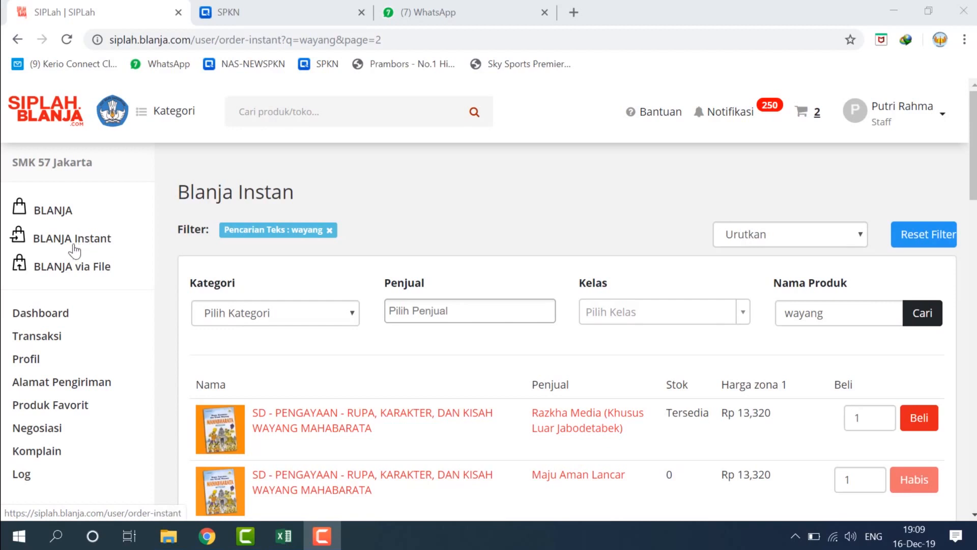
left_click(805, 116)
left_click(806, 116)
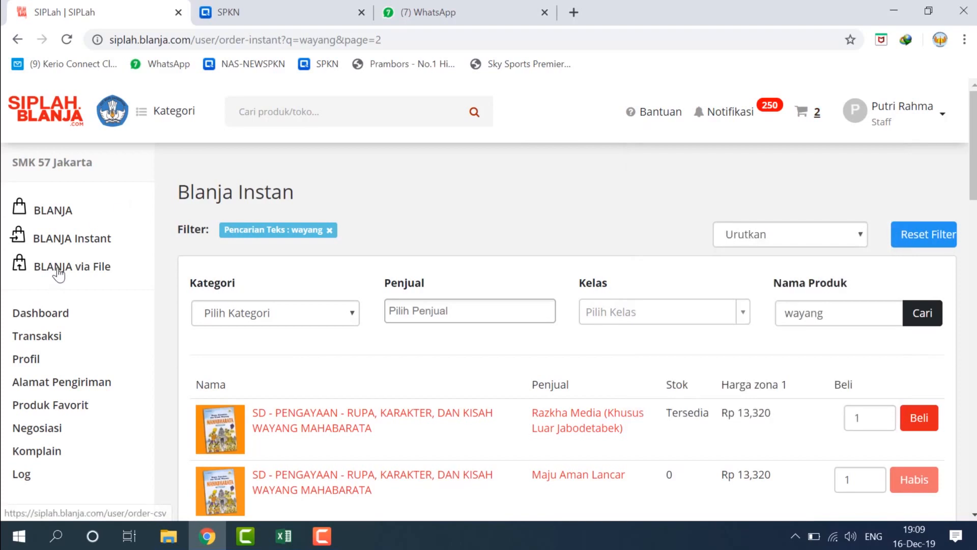
Go to the BLANJA via File ordering page and download the CSV order template
left_click(83, 276)
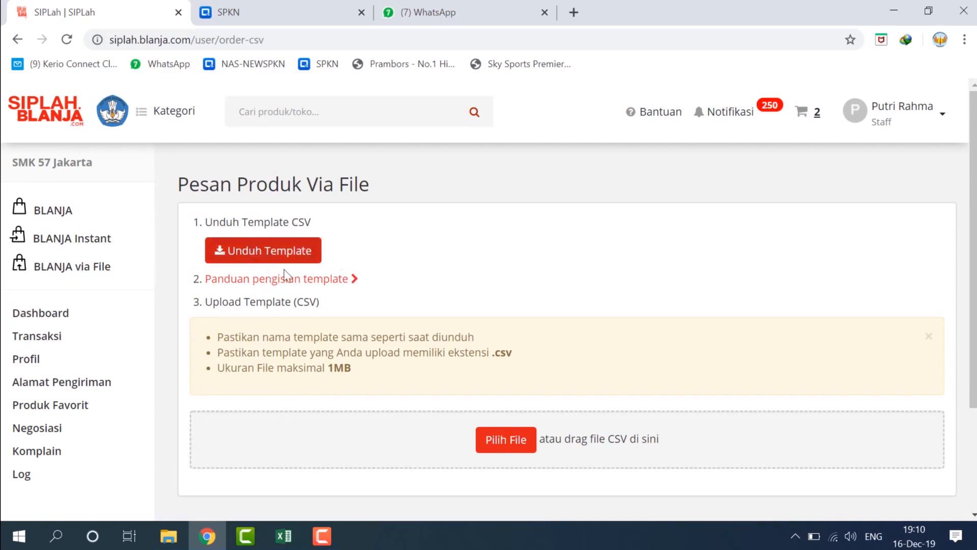
left_click(246, 258)
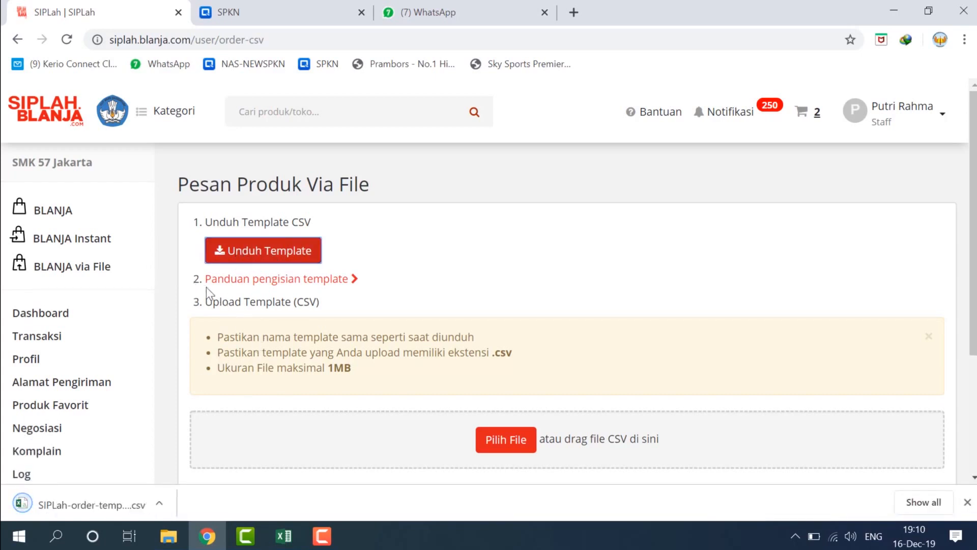
Read the template filling guide on product IDs, quantities and order limits, and collapse it again
left_click(354, 279)
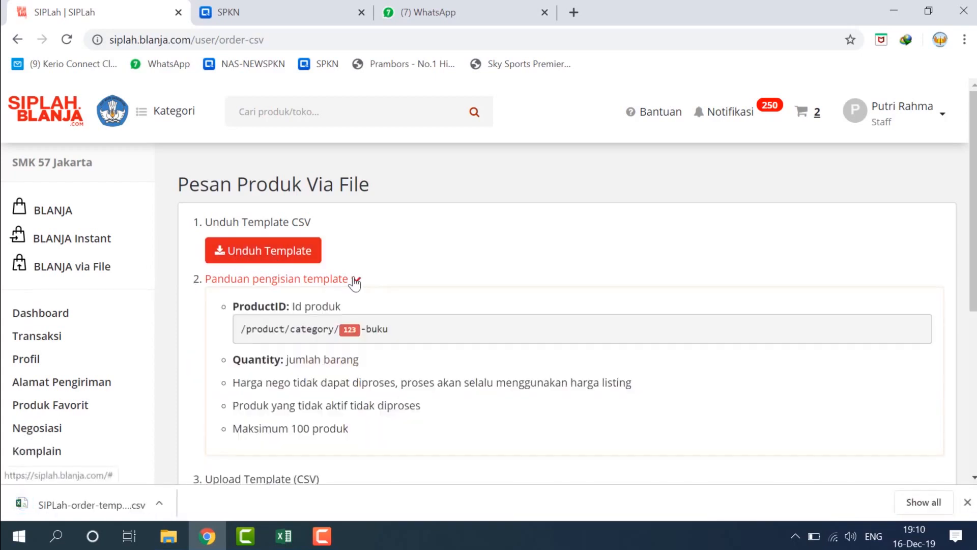
scroll(352, 264, "down", 3)
scroll(337, 204, "up", 2)
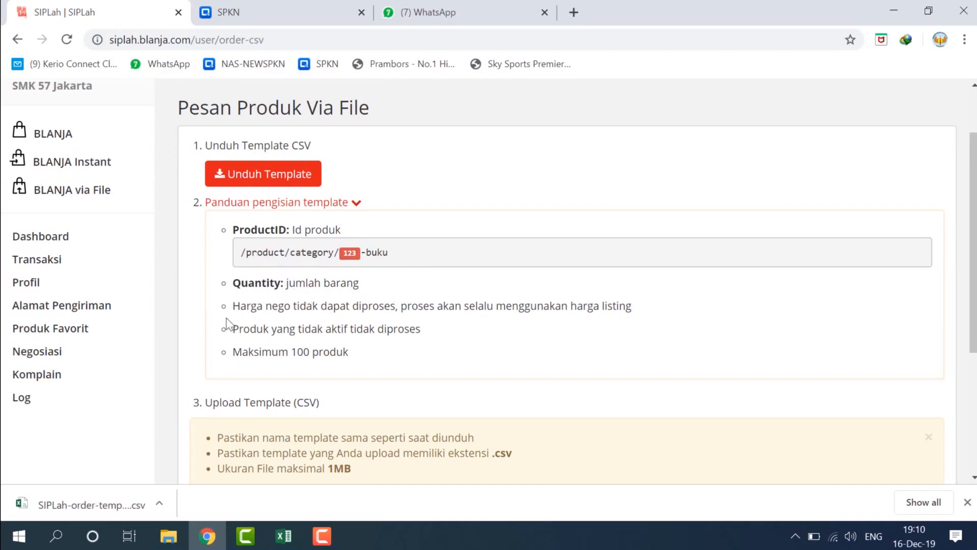
left_click(340, 205)
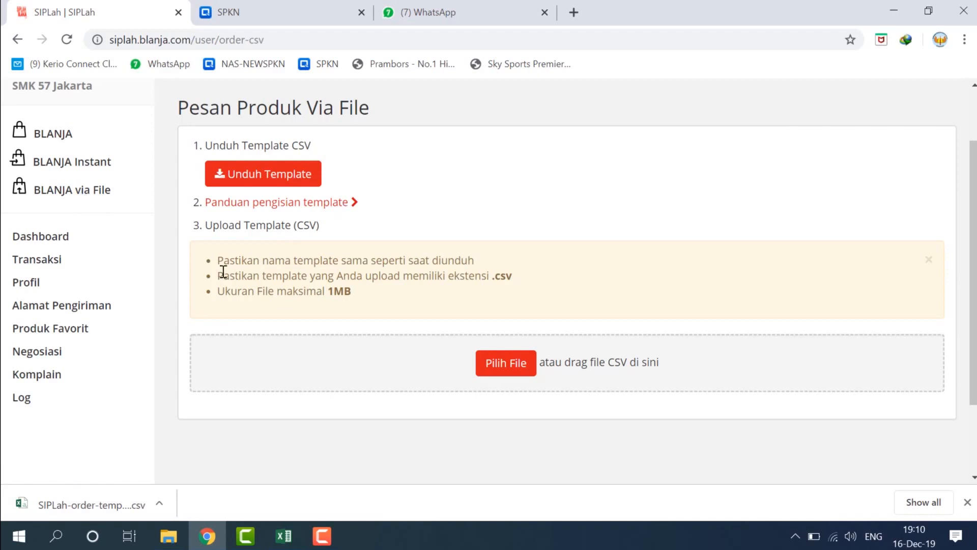
Open the downloaded SIPLah-order-template file in Excel and clear the sample product ID and quantity in A2:B2
left_click(97, 496)
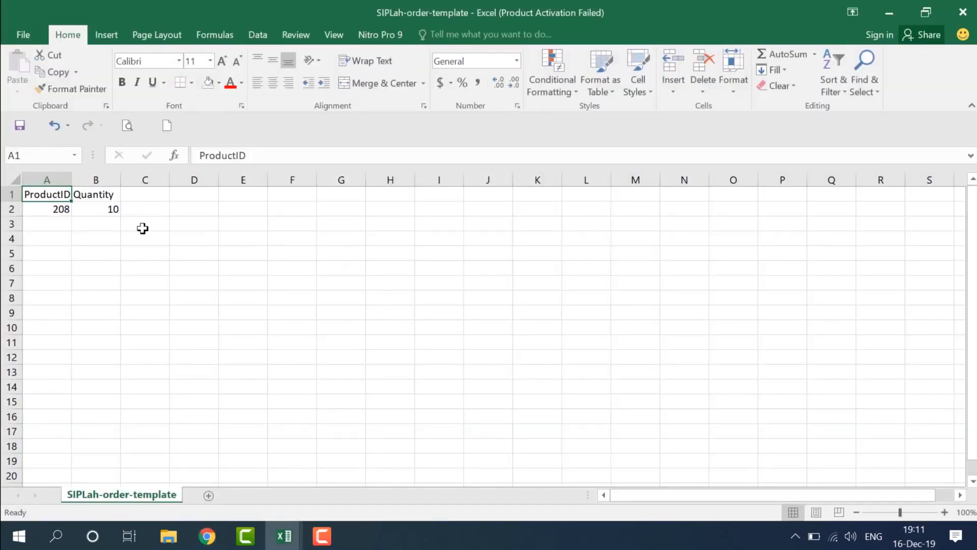
left_click(26, 225)
left_click(53, 207)
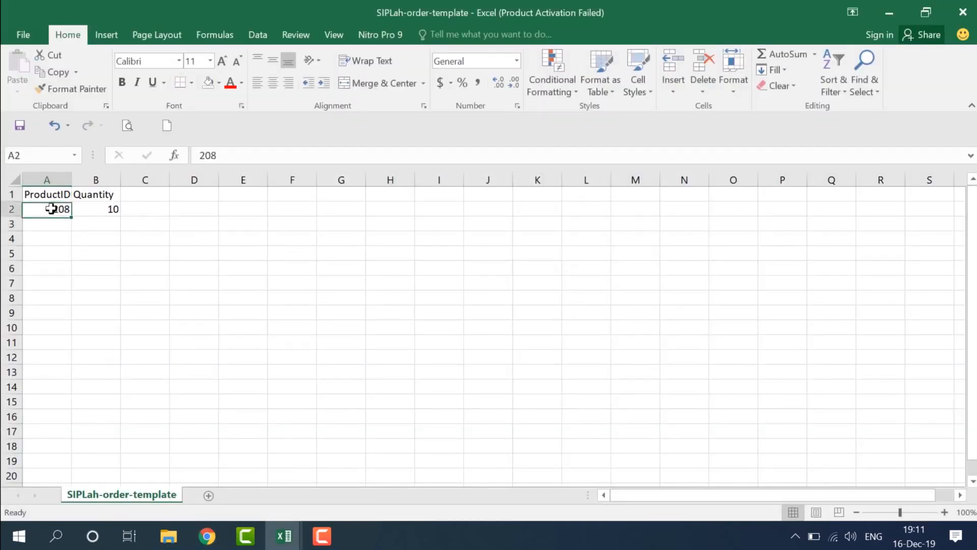
left_click(104, 209, "shift")
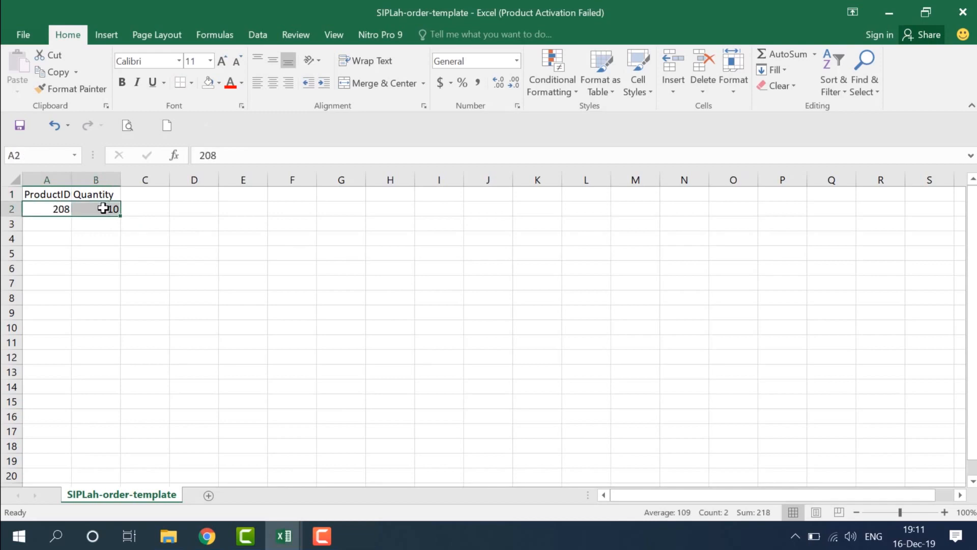
key("Delete")
left_click(263, 266)
left_click(50, 207)
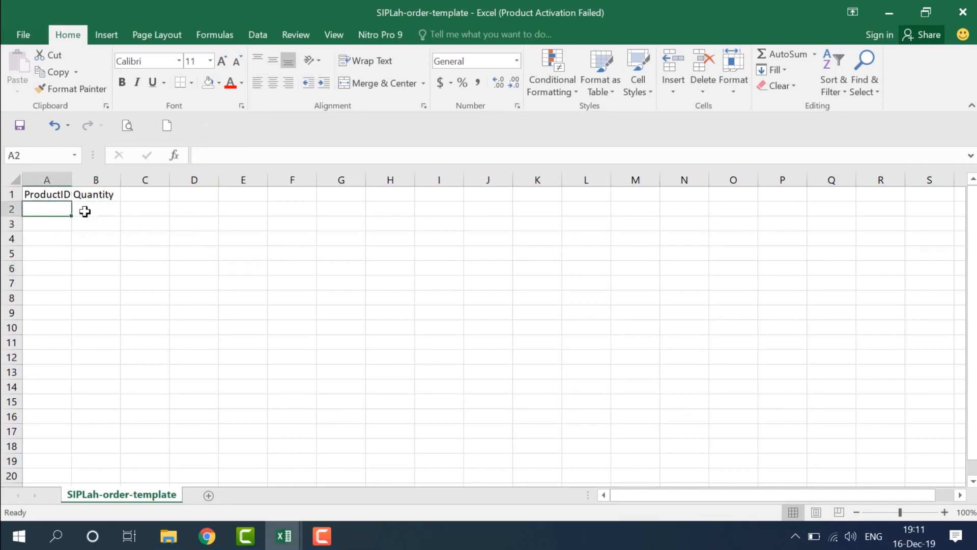
left_click(222, 542)
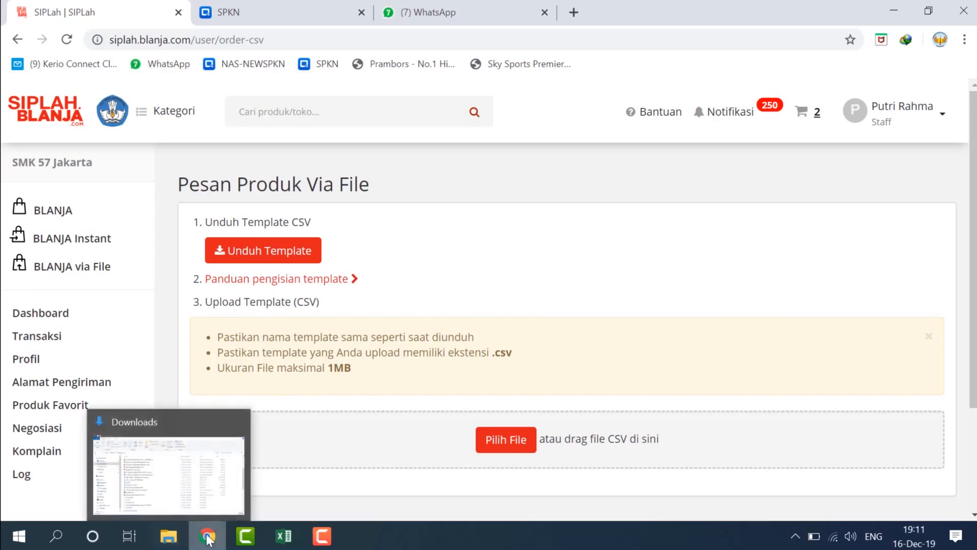
mouse_move(207, 537)
mouse_move(286, 540)
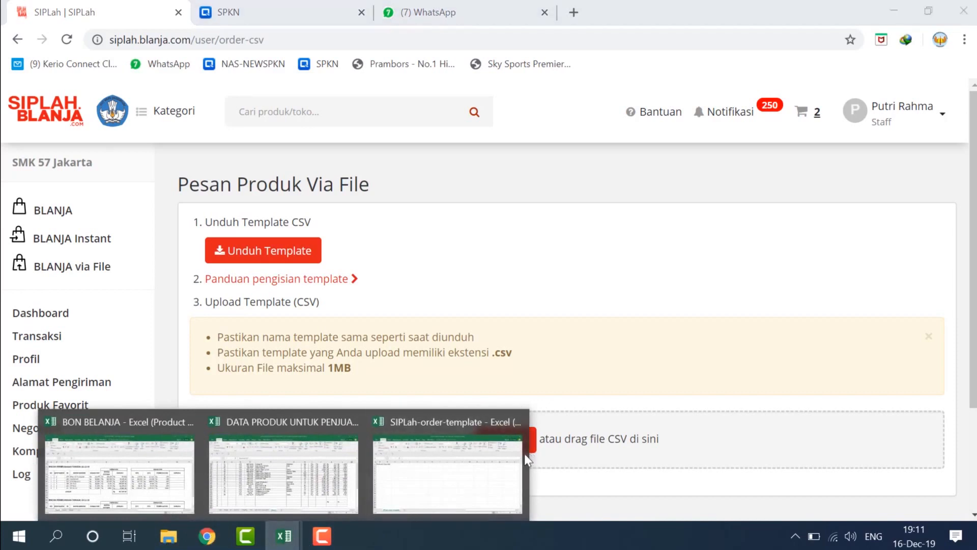
left_click(459, 463)
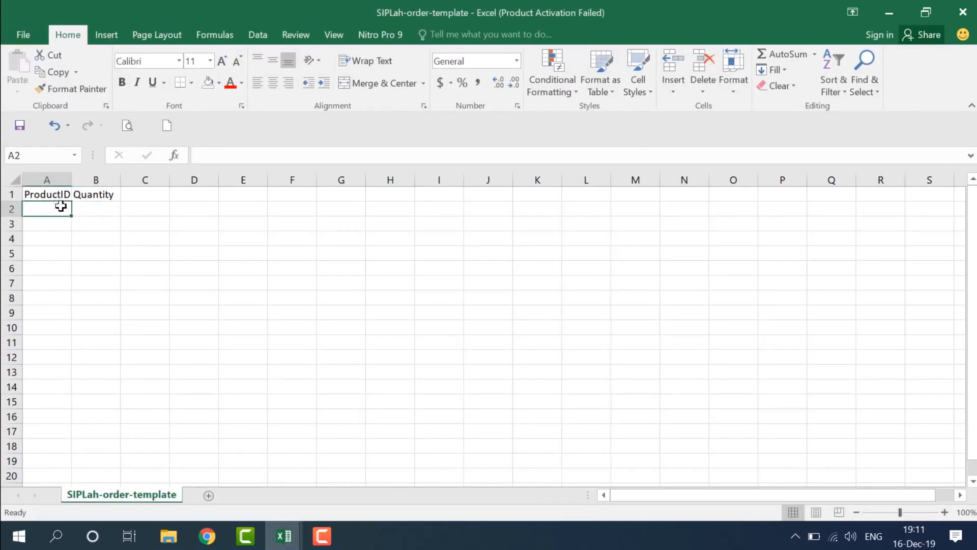
Look over the ProductID and Quantity headers and the empty entry rows beneath them in the order template
key("shift+Down")
key("shift+Down")
key("shift+Down")
key("shift+Down")
key("shift+Down")
key("shift+Down")
key("shift+Down")
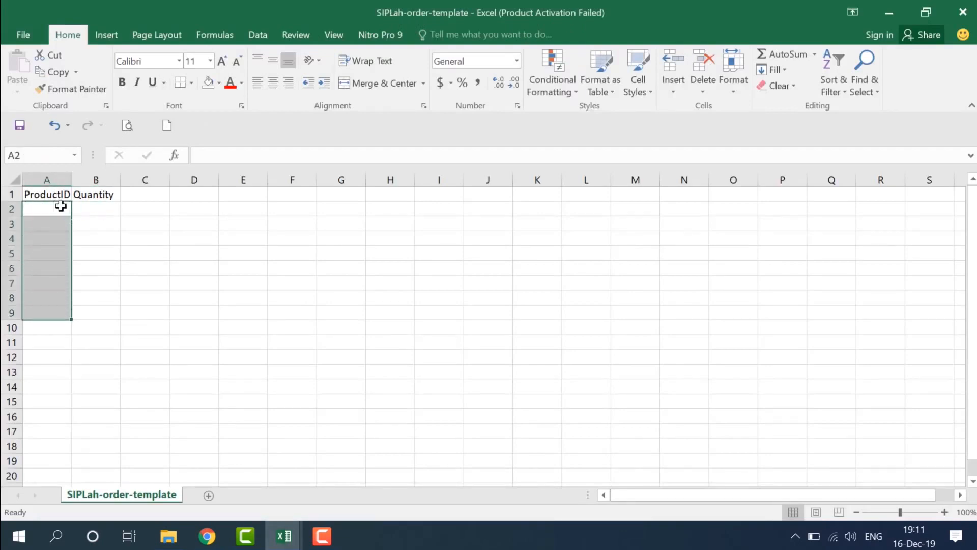
key("Right")
key("shift+Down")
key("shift+Down")
key("shift+Down")
key("shift+Down")
key("shift+Down")
key("shift+Down")
key("shift+Down")
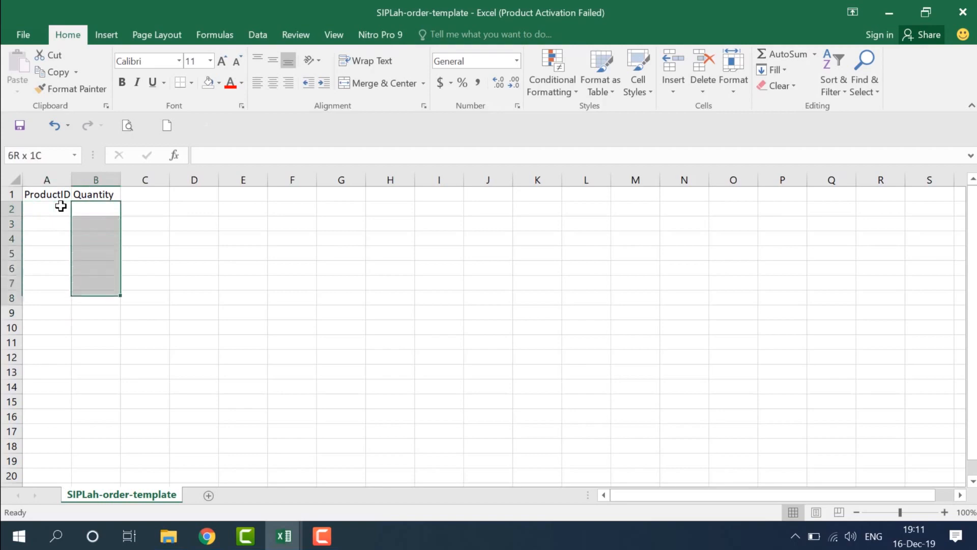
key("Up")
key("Left")
key("shift+Right")
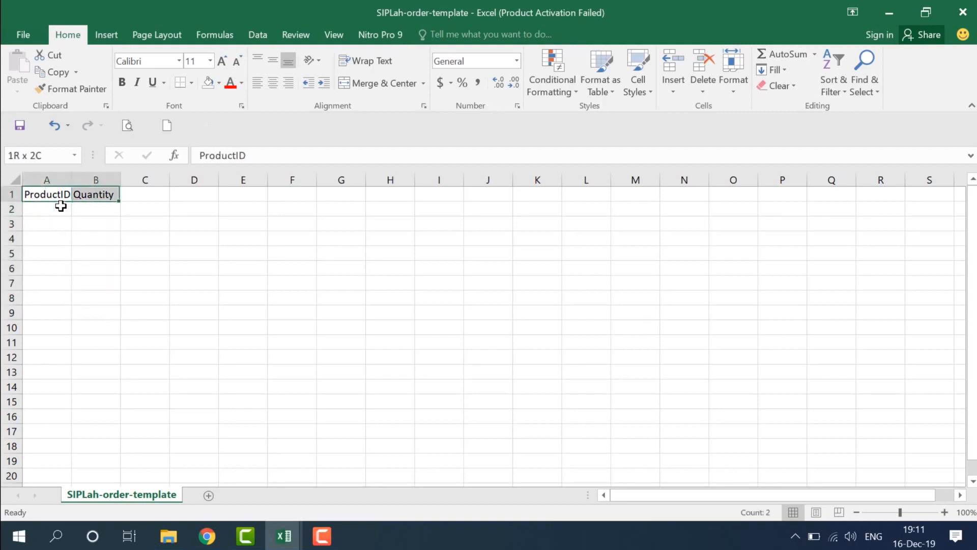
key("Down")
key("shift+Down")
key("shift+Down")
key("shift+Down")
key("shift+Down")
key("shift+Down")
key("shift+Down")
key("shift+Down")
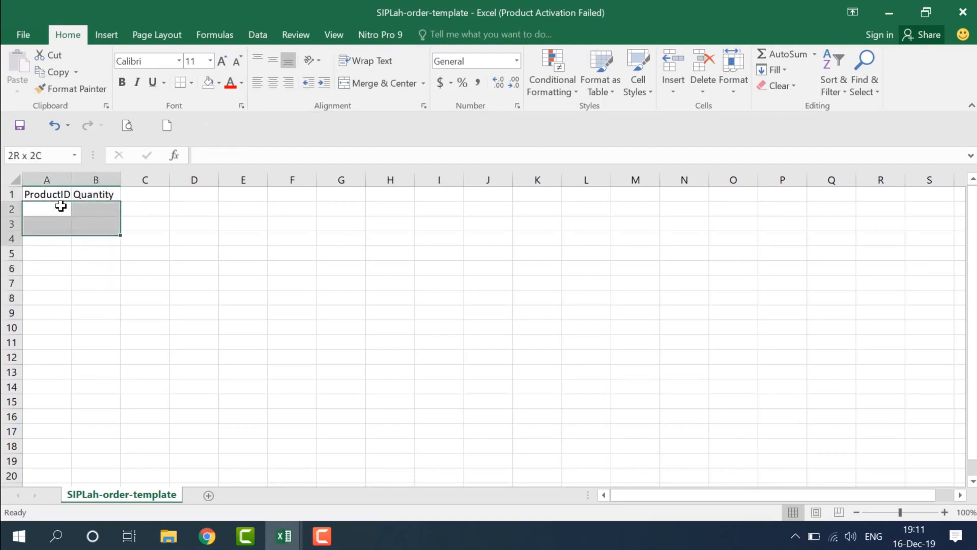
left_click(61, 205)
key("shift+Right")
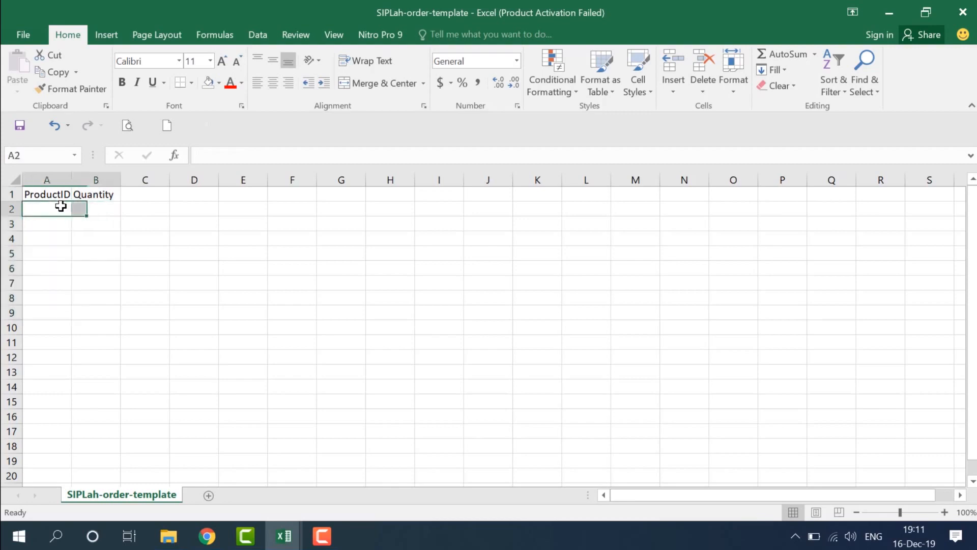
key("Down")
key("Up")
key("Down")
key("Up")
key("shift+Down")
key("shift+Down")
key("shift+Down")
key("shift+Down")
key("shift+Down")
key("shift+Down")
key("shift+Down")
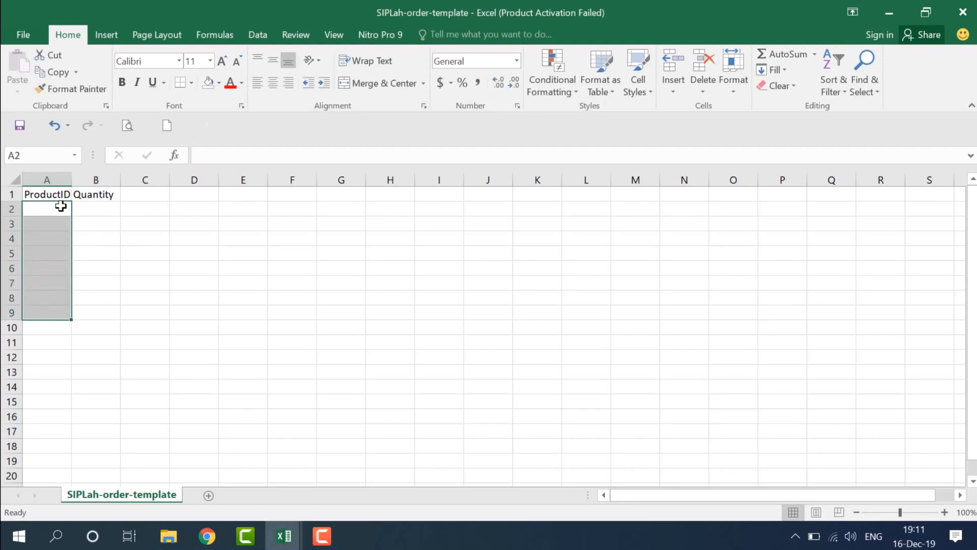
Switch back to SIPLah in the browser and review the template filling guide once more
left_click(208, 536)
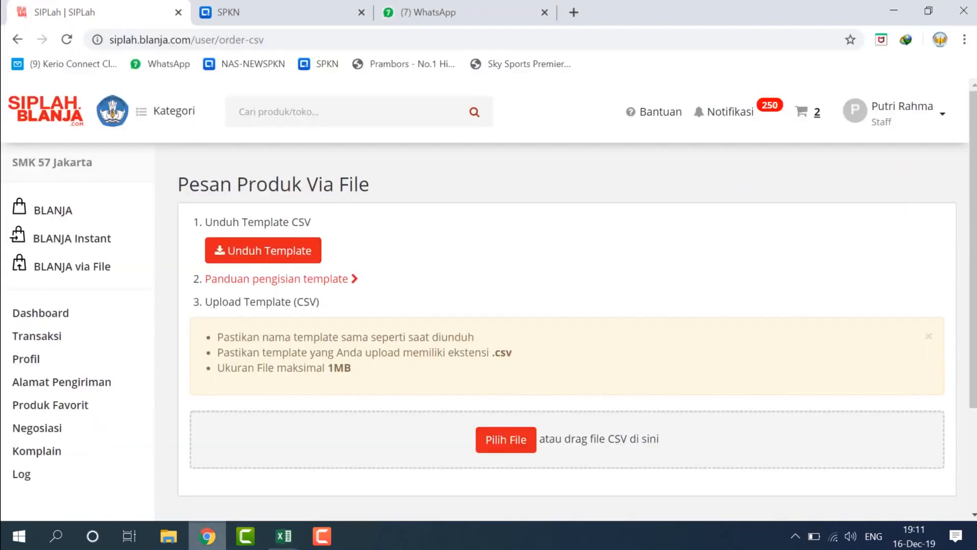
left_click(300, 283)
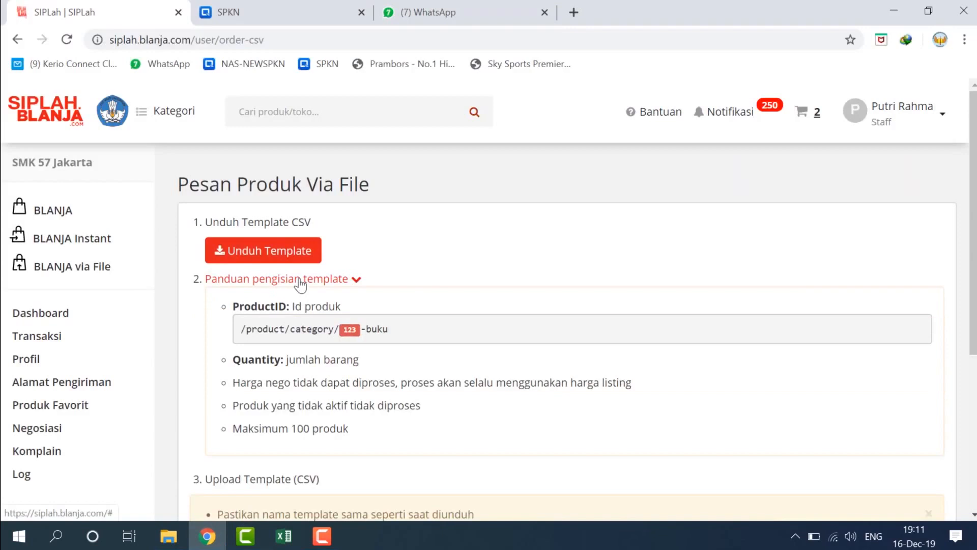
left_click(300, 280)
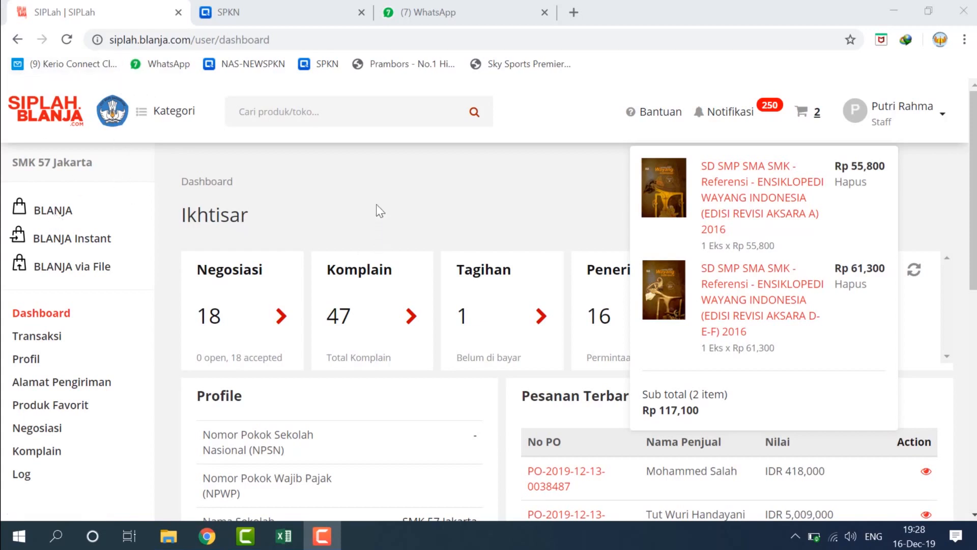
Search the SIPLah catalogue for "wayang" across all categories
left_click(346, 114)
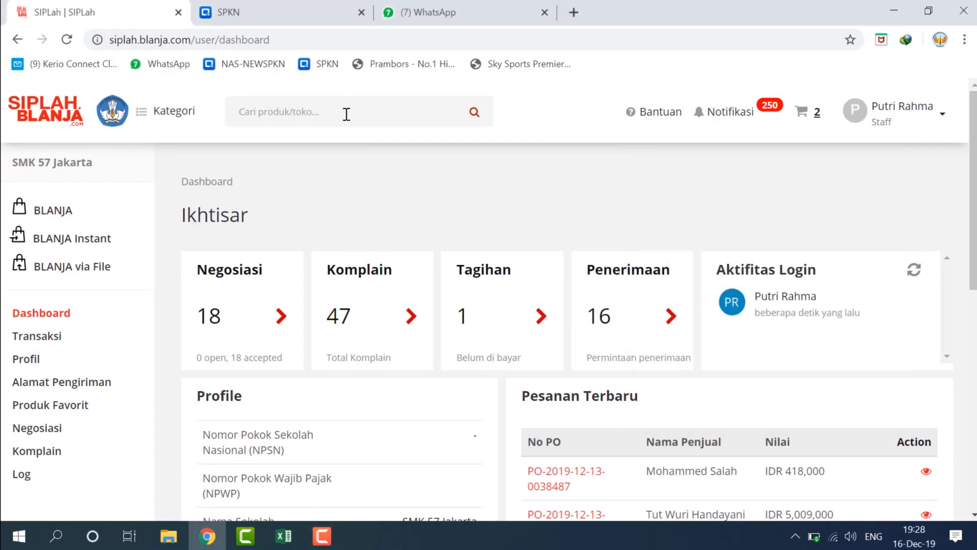
type("waya")
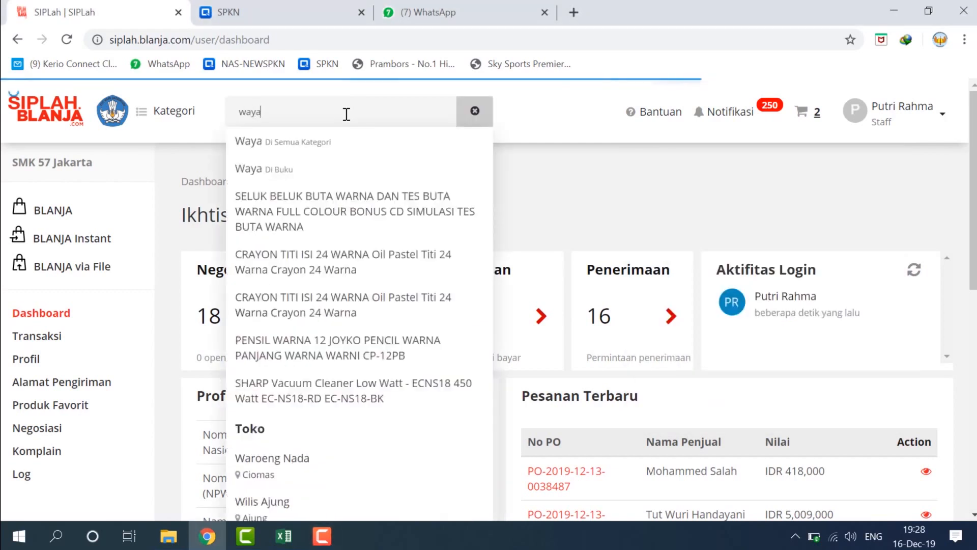
type("ng")
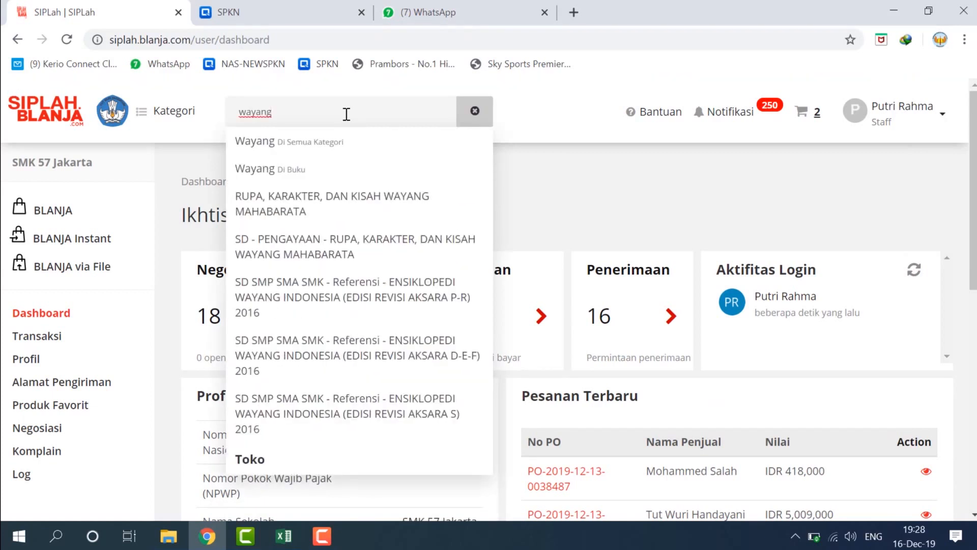
left_click(274, 149)
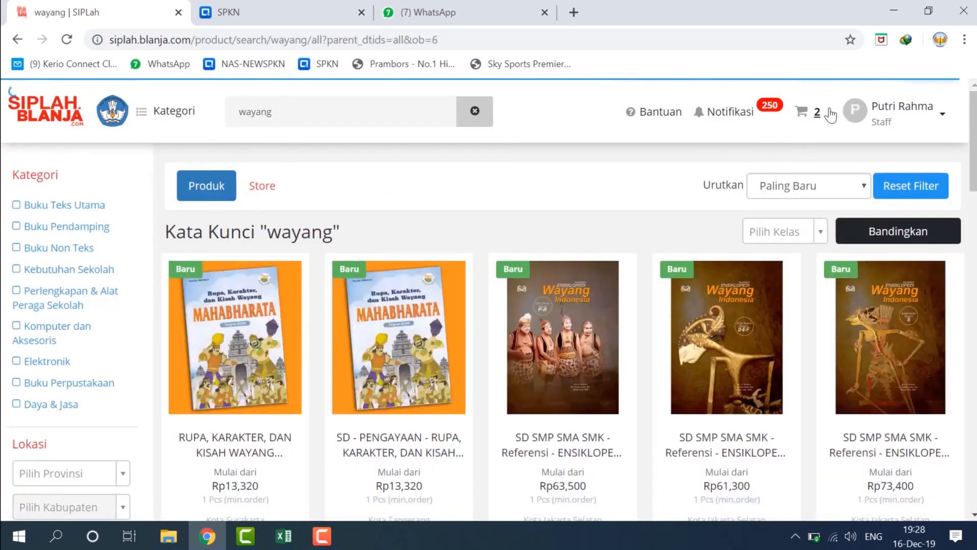
Preview the cart contents and open page 3 of the "wayang" search results
mouse_move(817, 116)
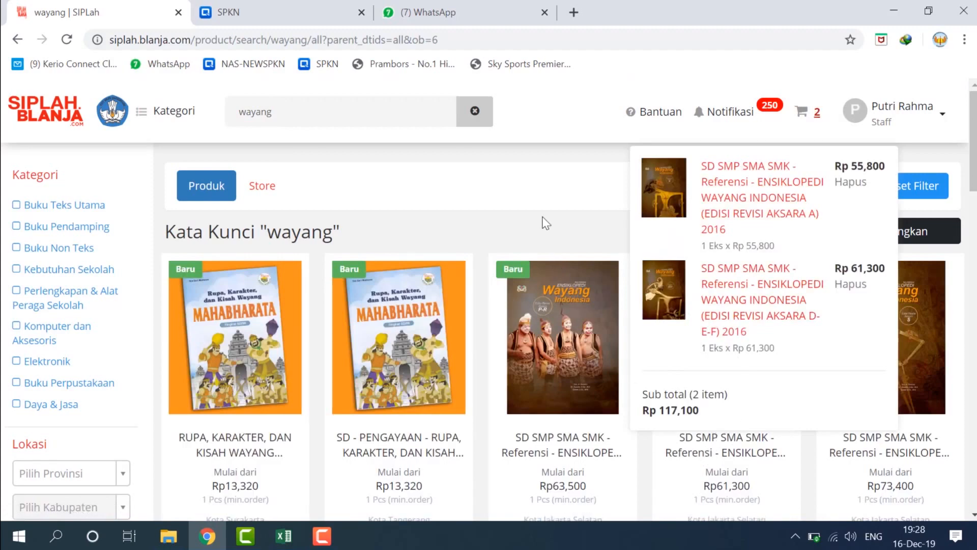
scroll(540, 229, "down", 10)
scroll(536, 264, "down", 10)
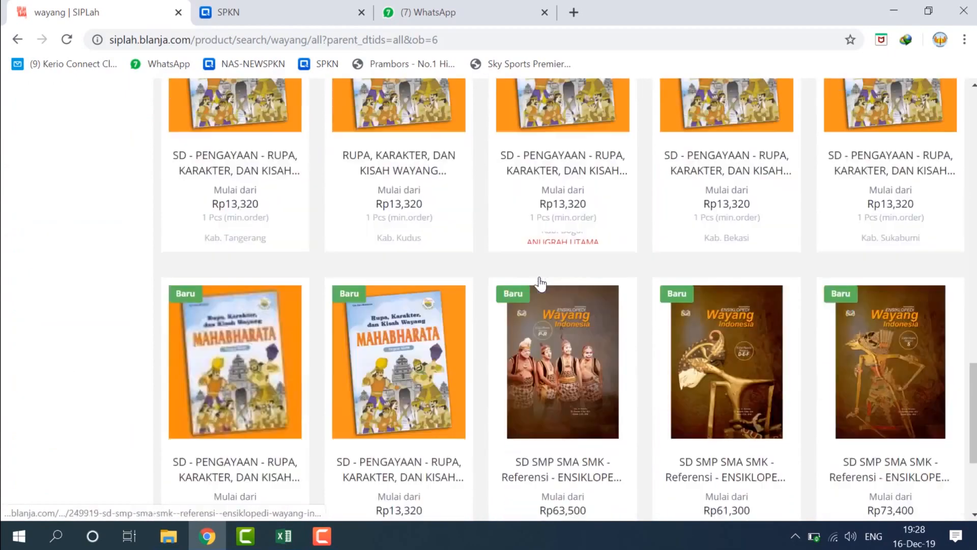
left_click(553, 420)
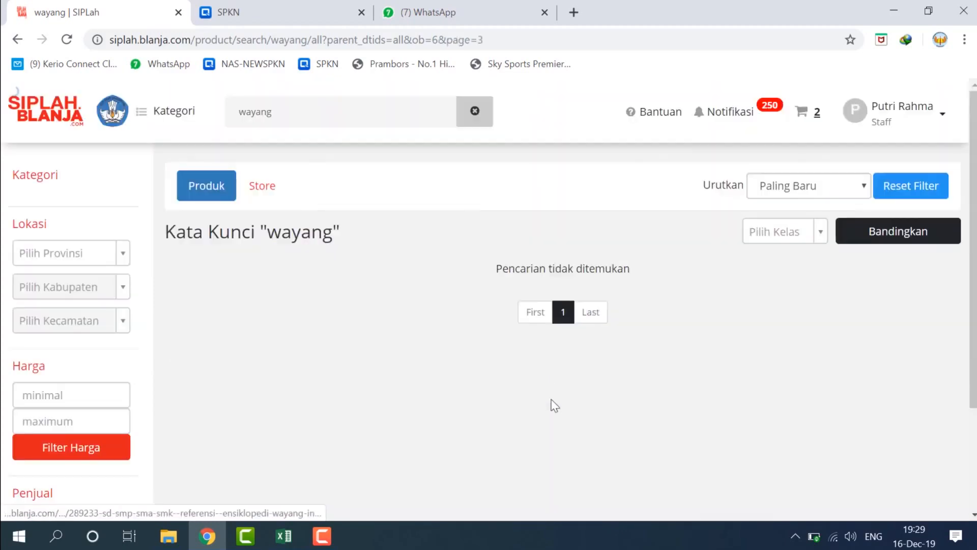
Switch to page 2 of the "wayang" search results
scroll(516, 314, "down", 10)
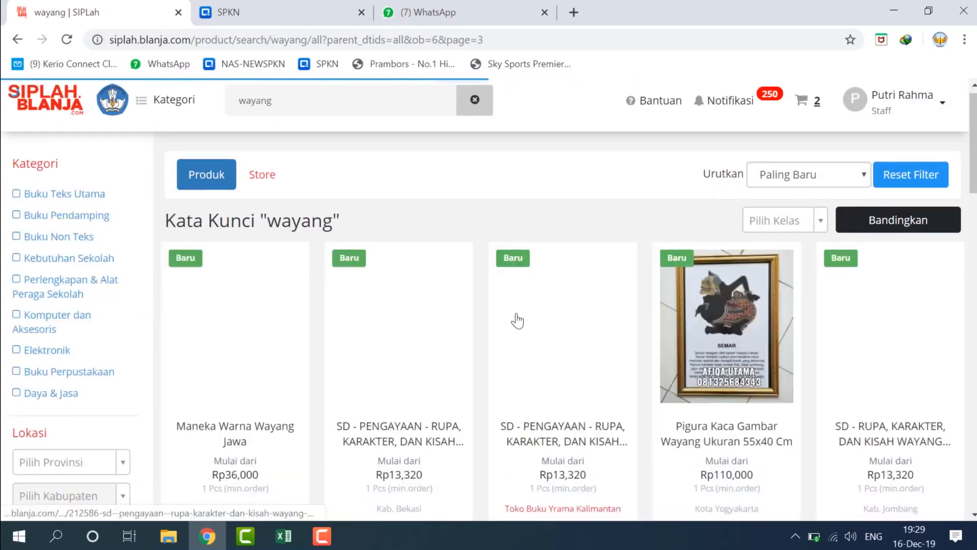
scroll(523, 319, "down", 10)
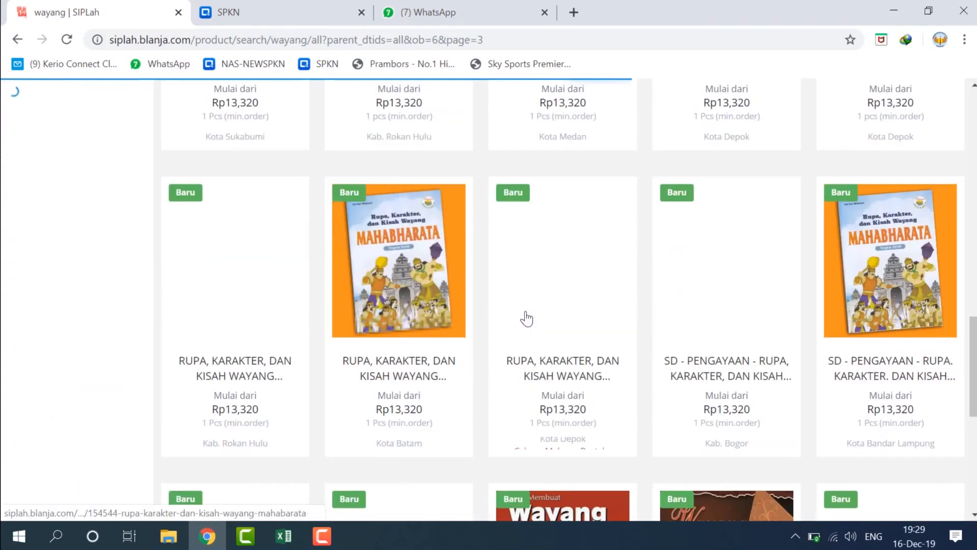
left_click(532, 420)
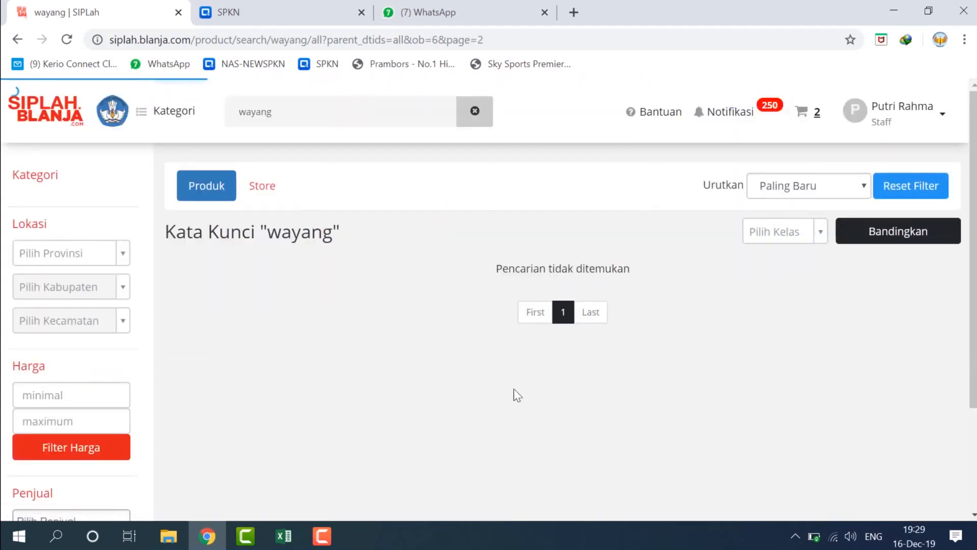
scroll(622, 351, "down", 2)
scroll(622, 352, "down", 1)
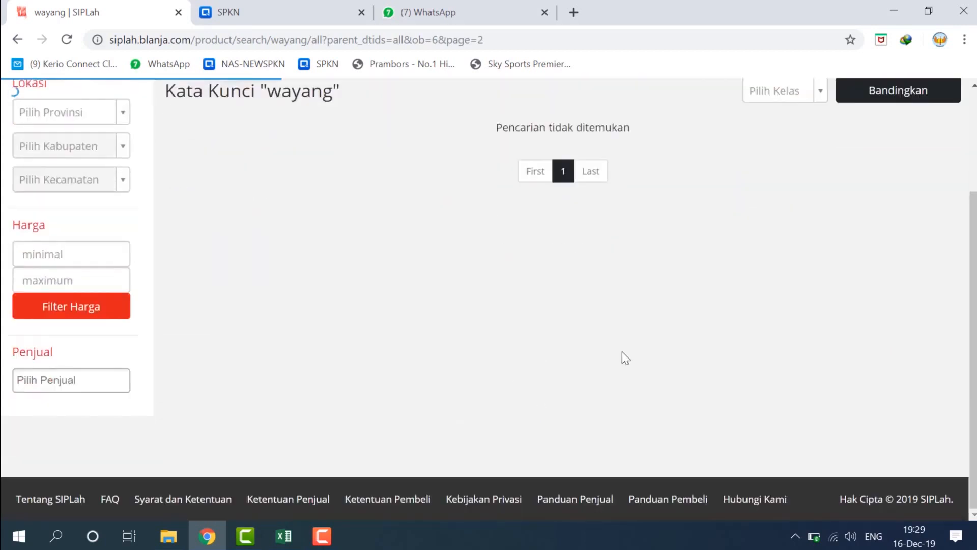
scroll(583, 218, "up", 3)
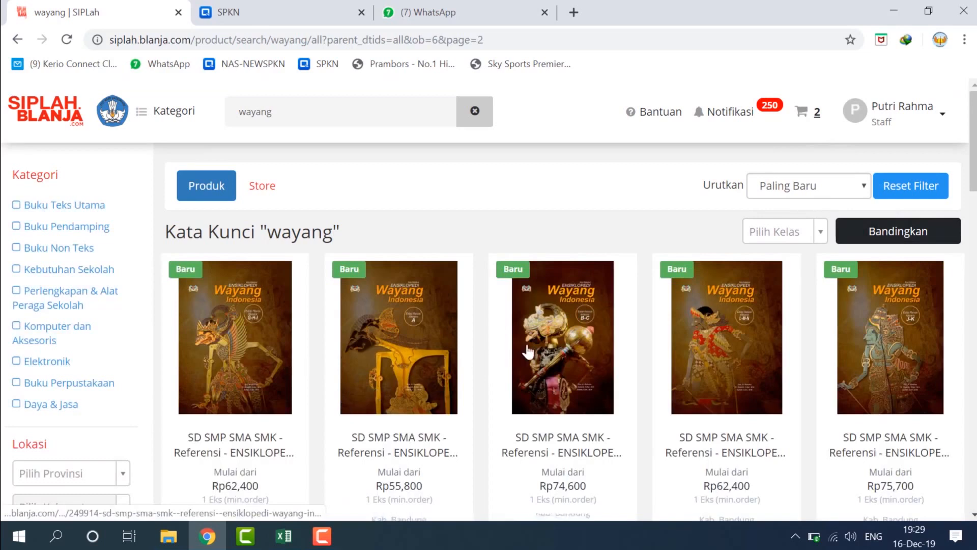
Add one copy of Ensiklopedi Wayang Indonesia (Edisi Revisi Aksara B-C) 2016 to the cart and proceed to checkout
left_click(513, 358)
scroll(515, 357, "down", 3)
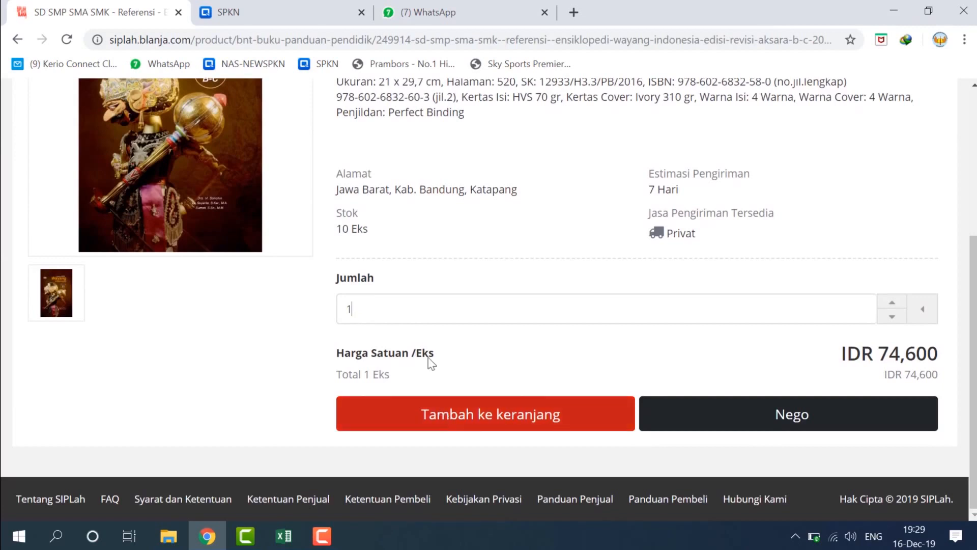
left_click(441, 424)
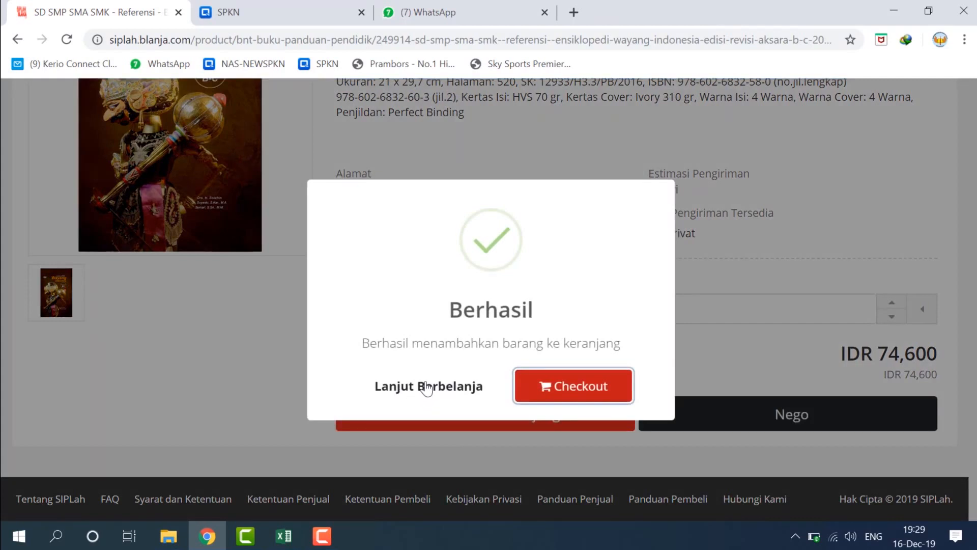
left_click(579, 392)
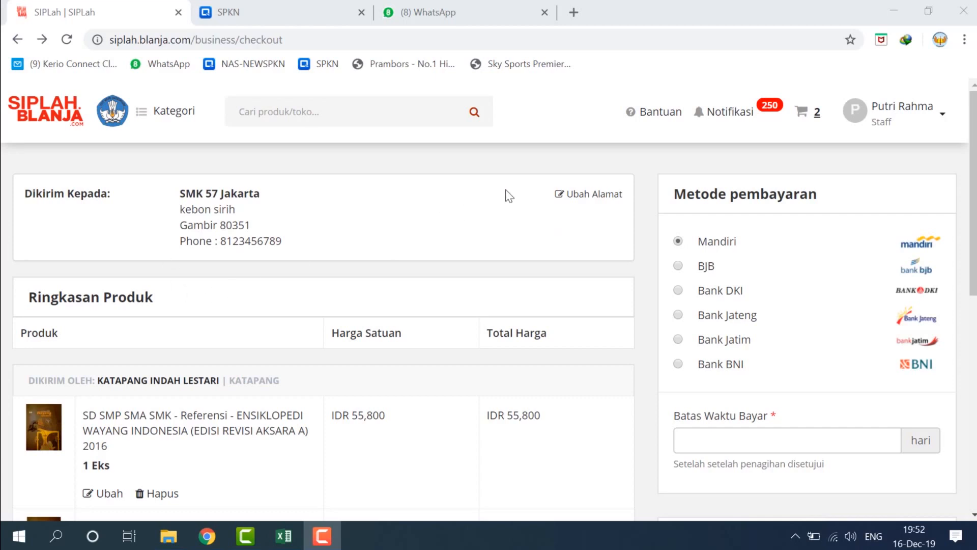
Review the books, quantities and prices in the checkout product summary
scroll(506, 191, "down", 6)
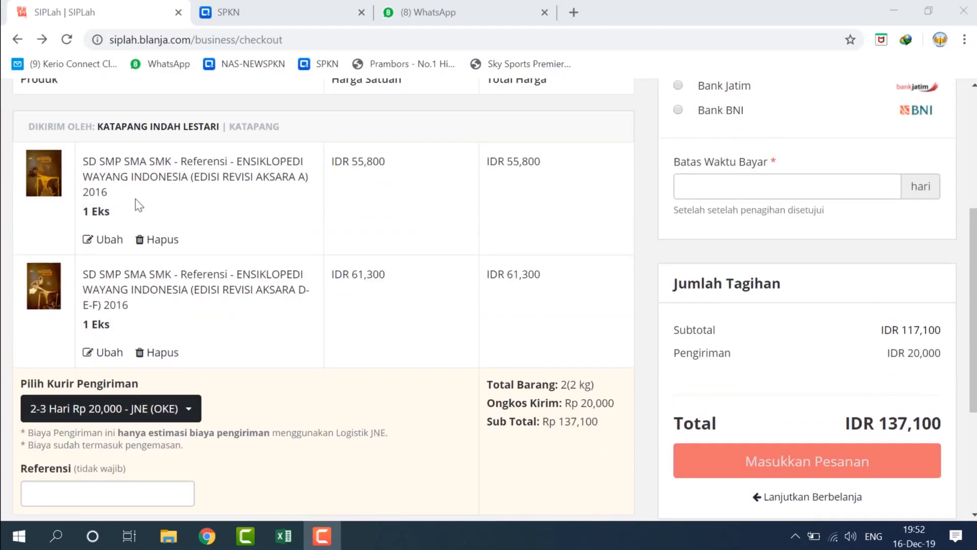
scroll(139, 204, "up", 2)
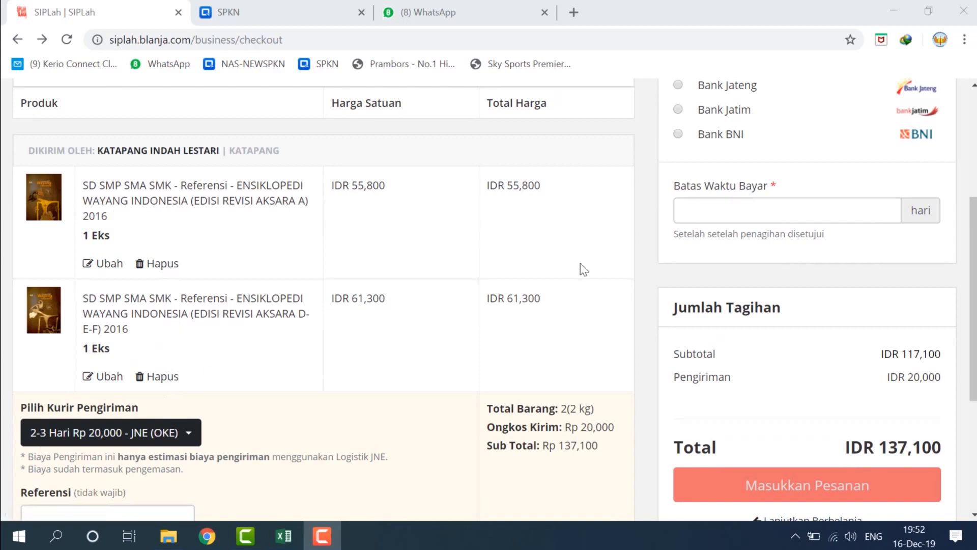
scroll(338, 196, "up", 1)
scroll(305, 211, "down", 1)
scroll(219, 390, "down", 1)
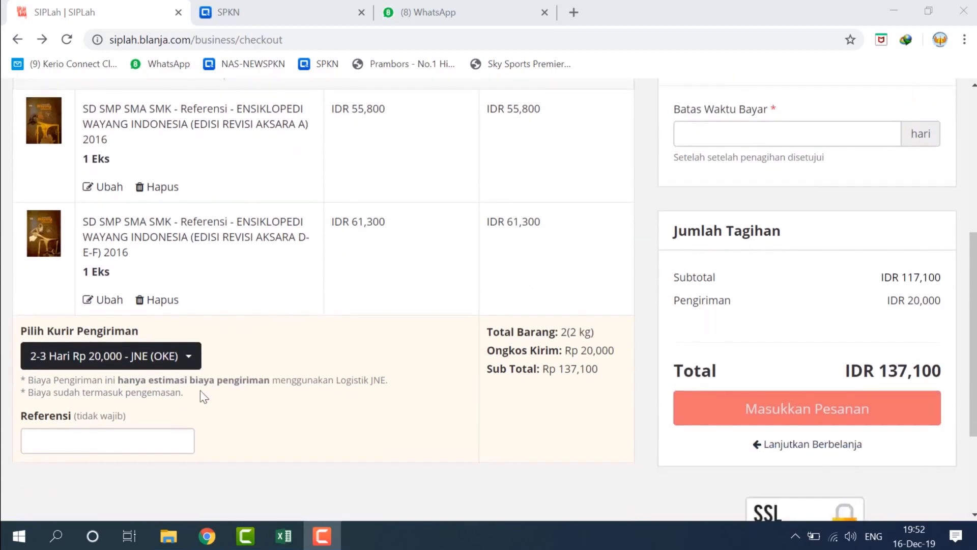
Look at the available JNE shipping options for the order without choosing a different one
left_click(196, 362)
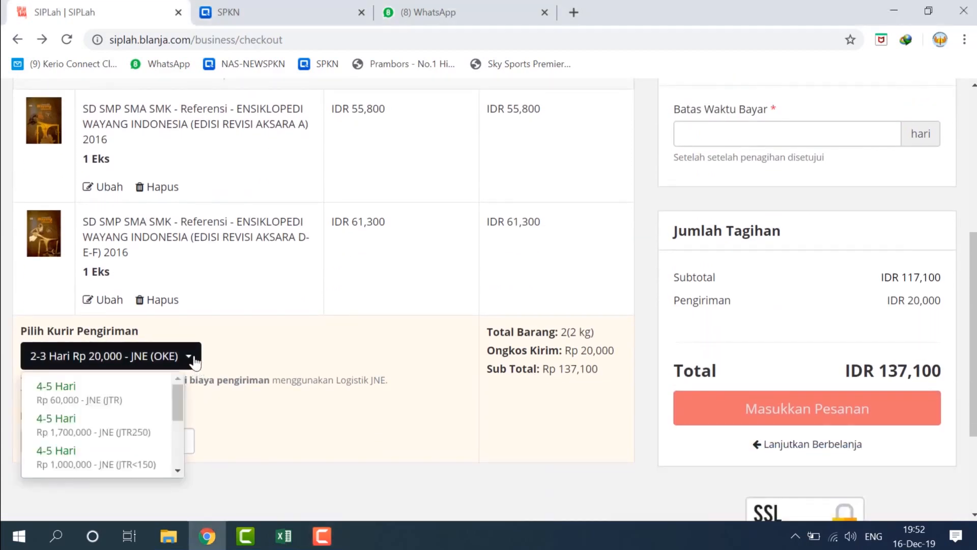
mouse_move(177, 398)
left_mouse_down()
mouse_move(175, 460)
mouse_move(175, 390)
left_mouse_up()
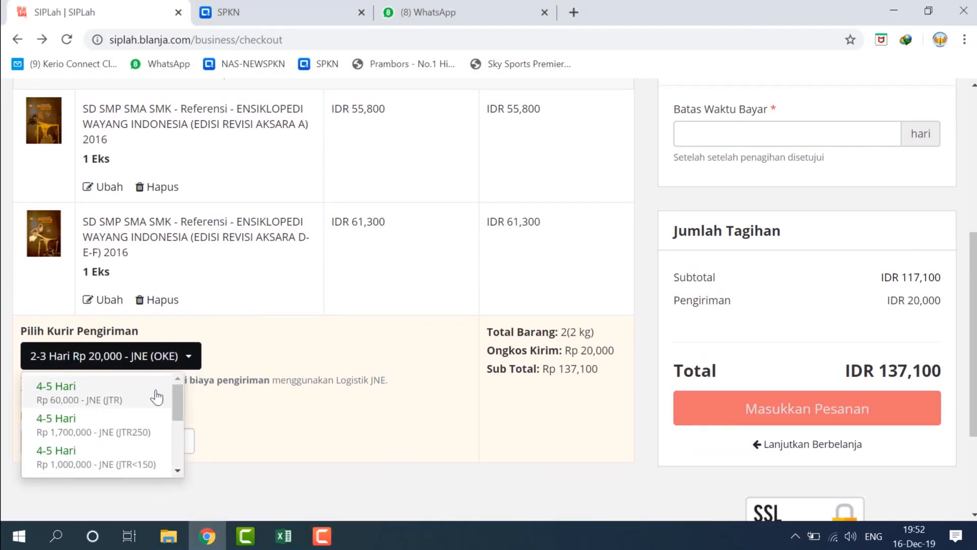
left_click(187, 359)
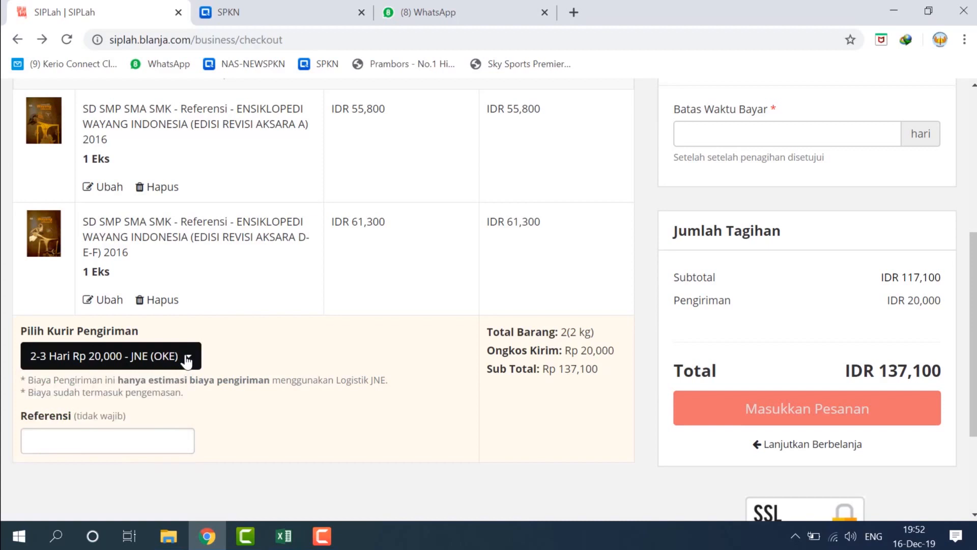
left_click(187, 359)
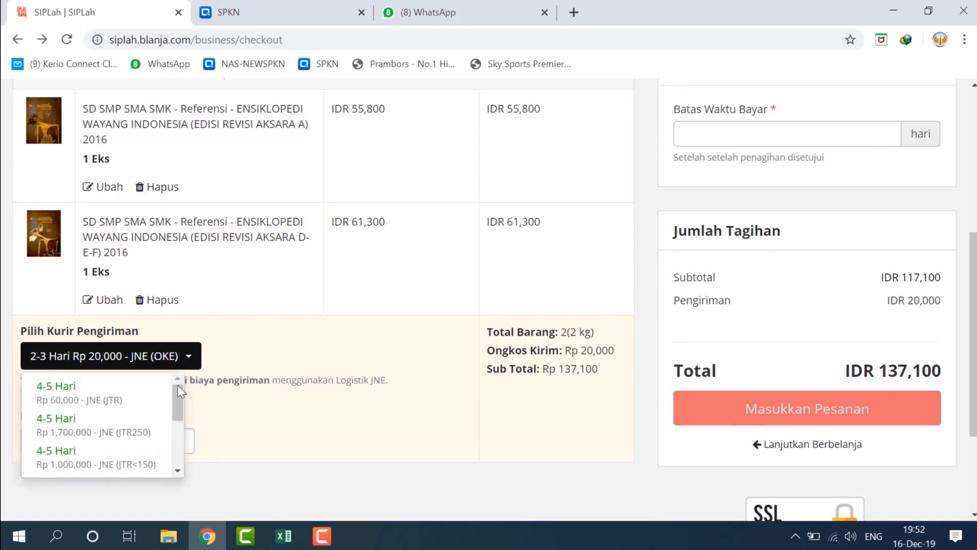
mouse_move(178, 401)
left_mouse_down()
mouse_move(178, 447)
mouse_move(178, 396)
left_mouse_up()
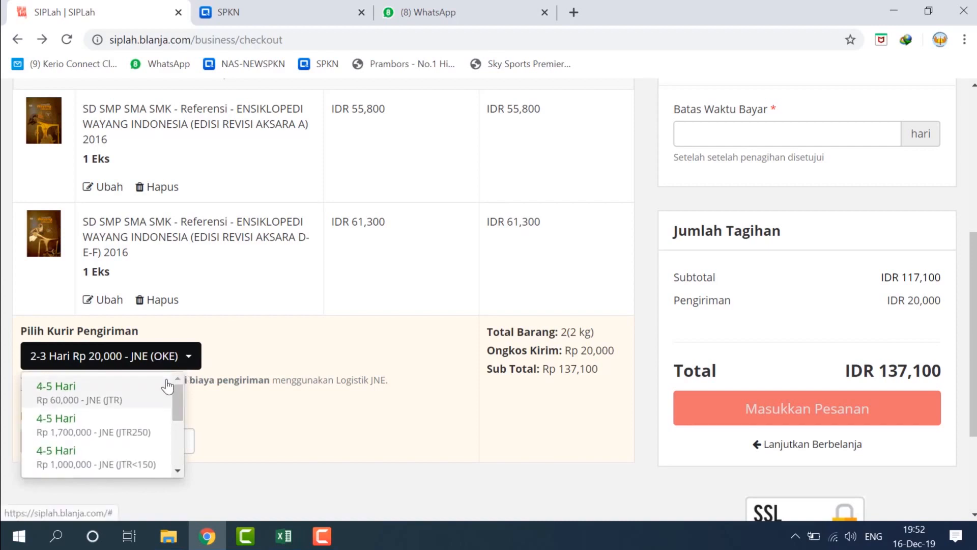
left_click(340, 254)
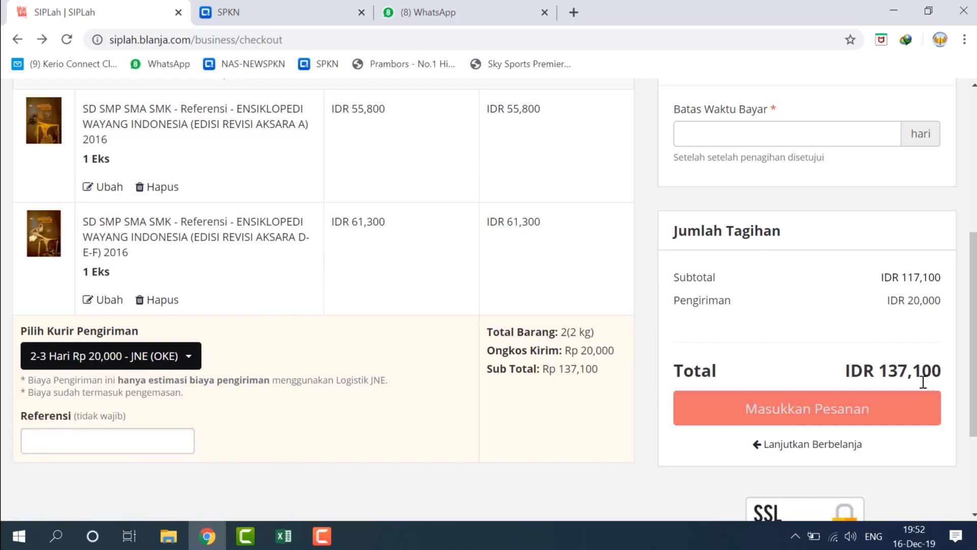
Review the billing total, the optional Referensi field and the available bank payment methods
scroll(762, 281, "down", 1)
scroll(763, 281, "up", 1)
scroll(815, 285, "down", 3)
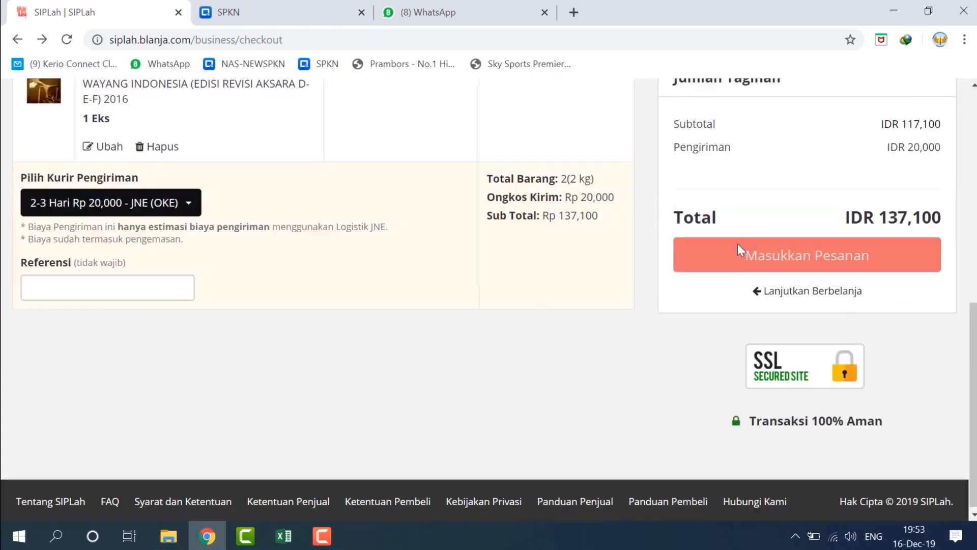
scroll(720, 290, "up", 2)
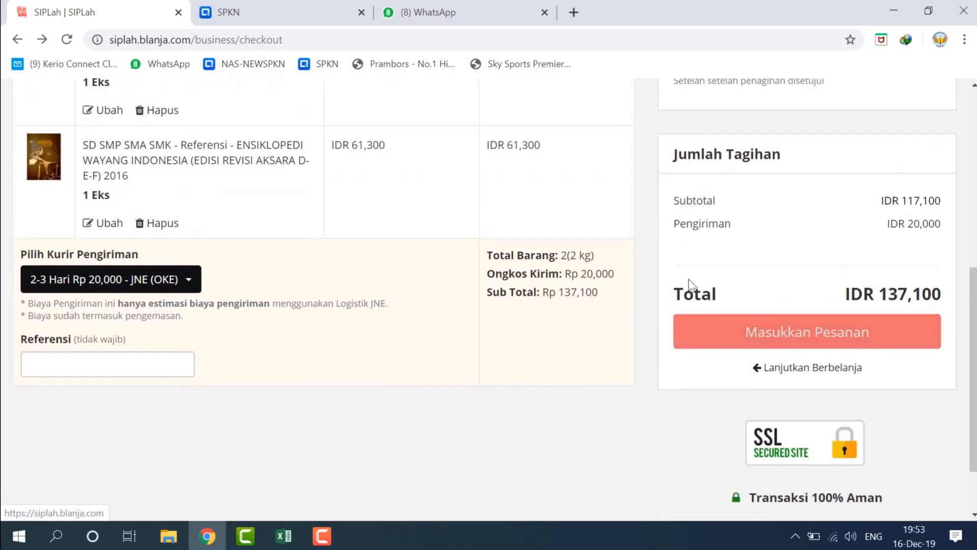
left_click(116, 364)
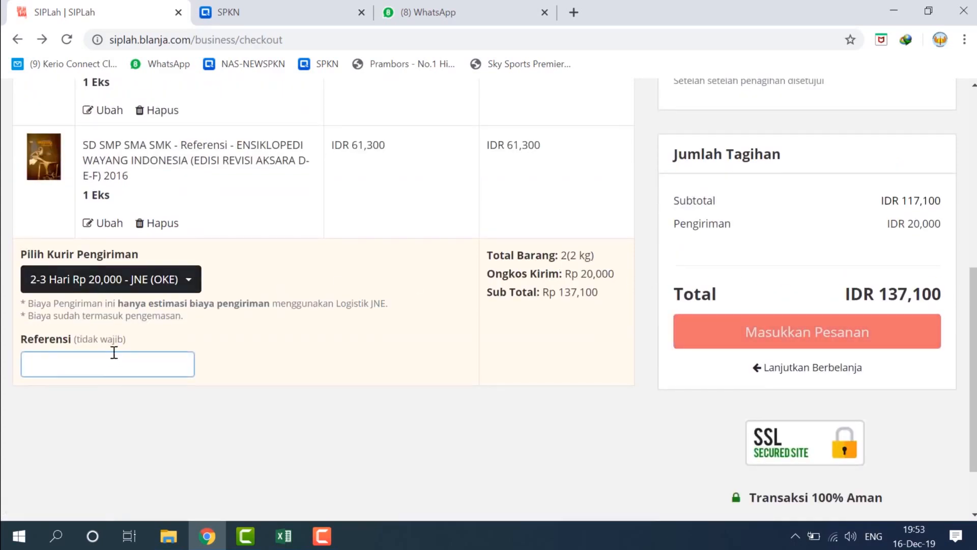
scroll(739, 336, "up", 4)
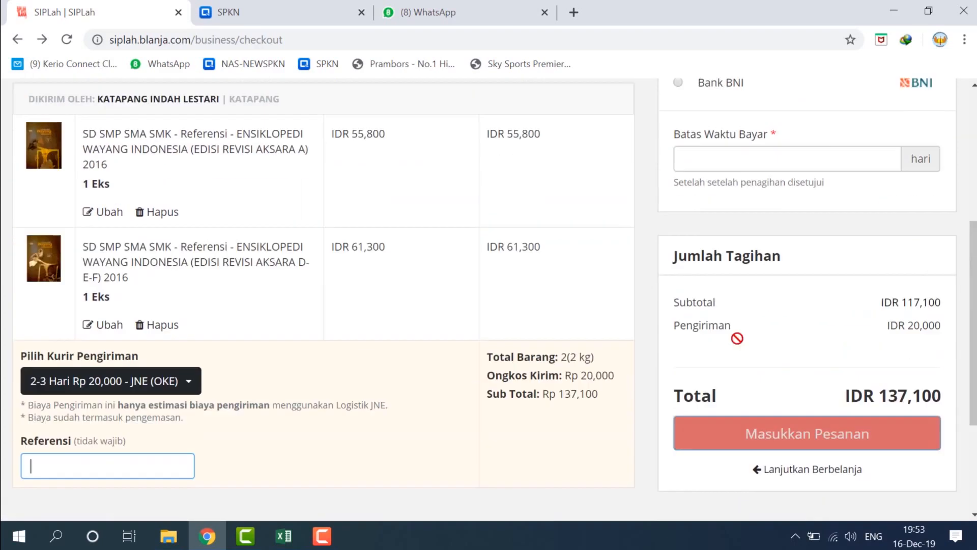
scroll(740, 331, "up", 3)
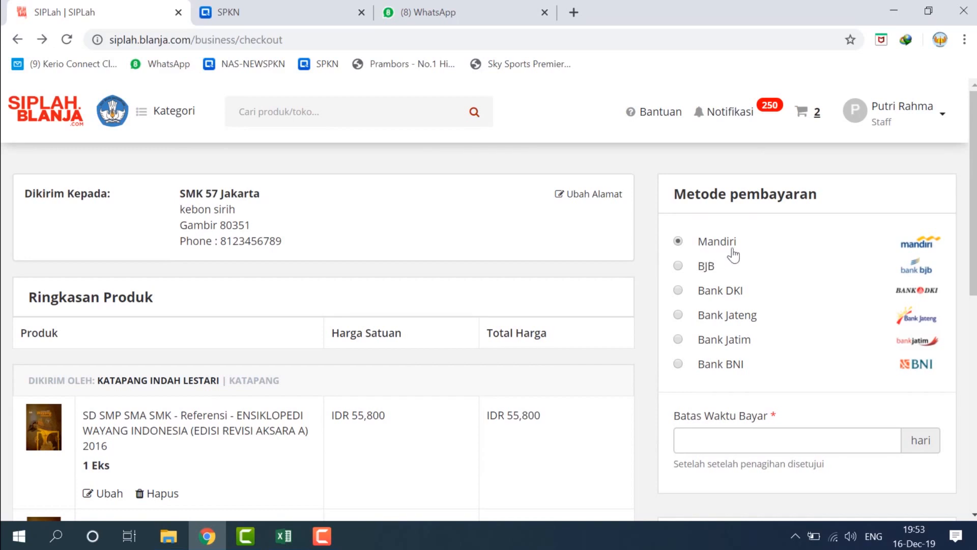
Set the payment deadline (Batas Waktu Bayar) to 14 days
scroll(751, 265, "down", 5)
left_click(778, 209)
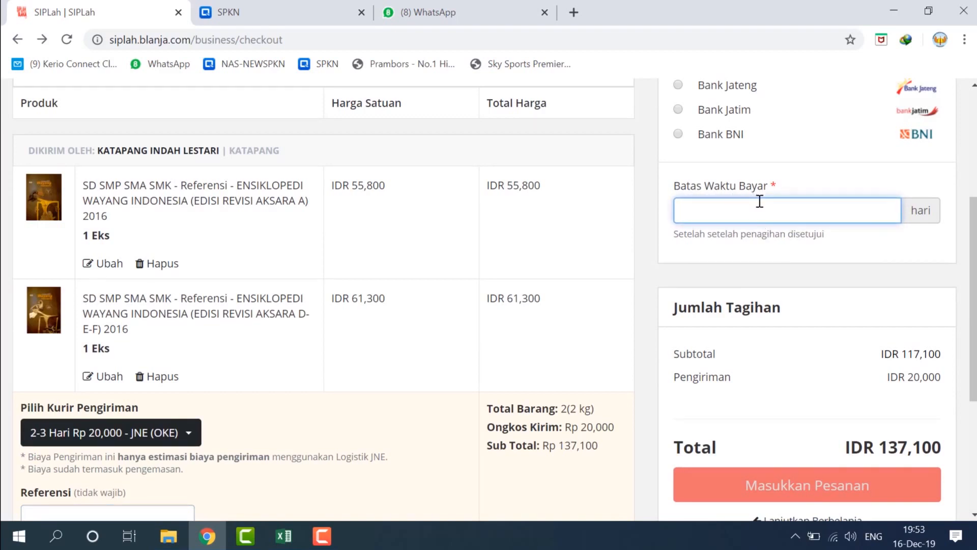
type("30")
key("BackSpace")
key("BackSpace")
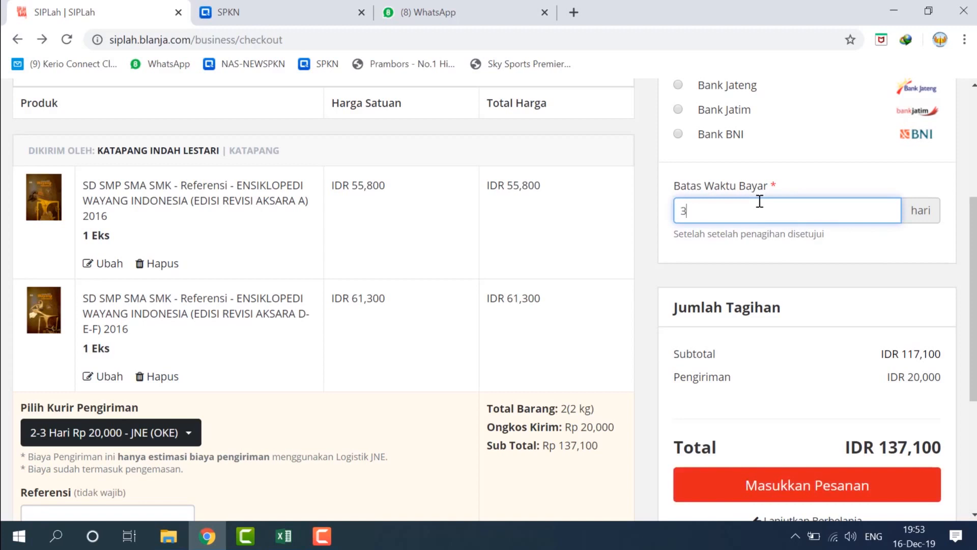
type("14")
scroll(838, 214, "down", 1)
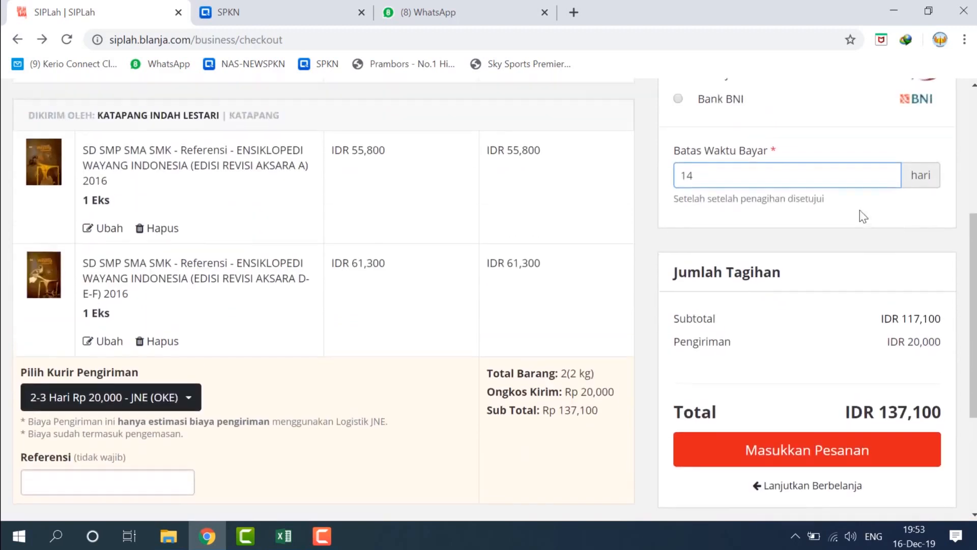
scroll(863, 216, "up", 1)
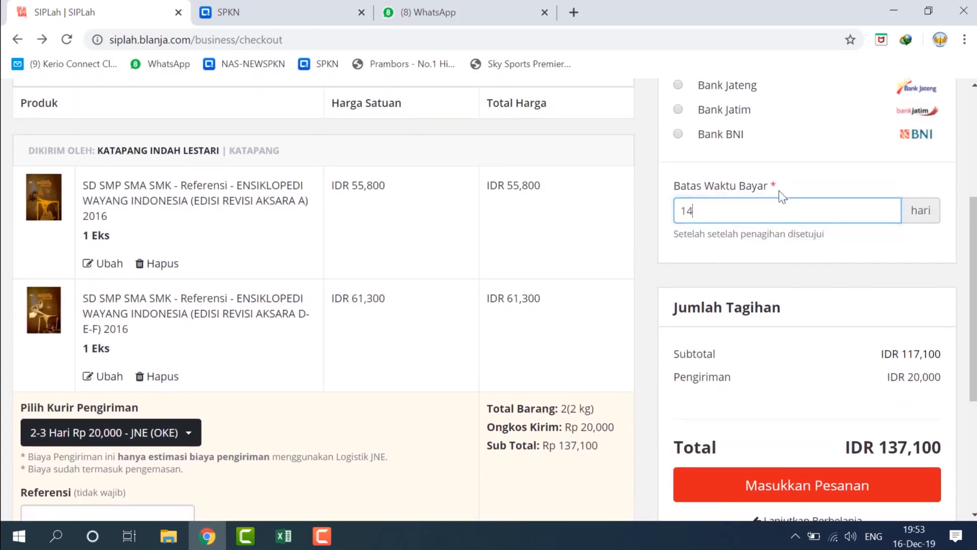
Check the optional Referensi field and the seller shown above the ordered books
scroll(776, 209, "down", 3)
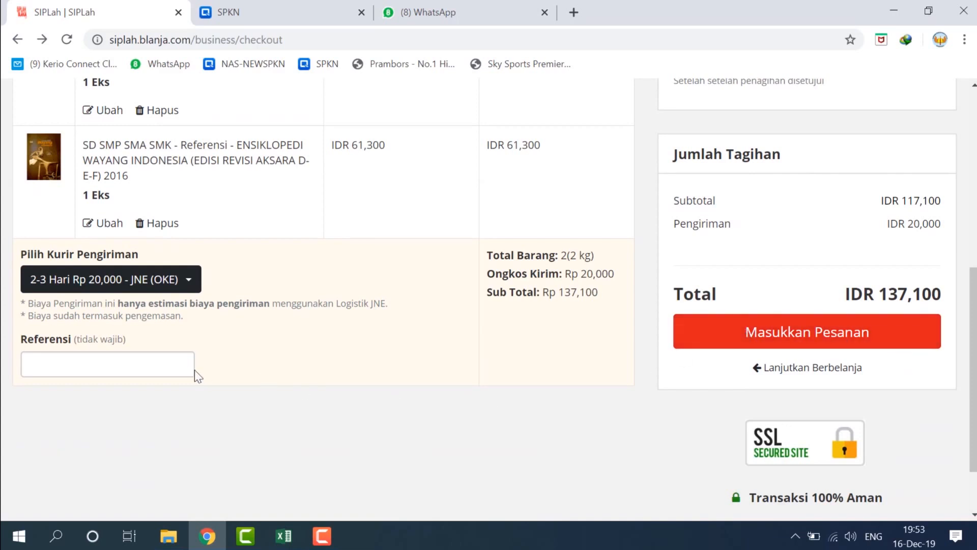
scroll(196, 372, "up", 3)
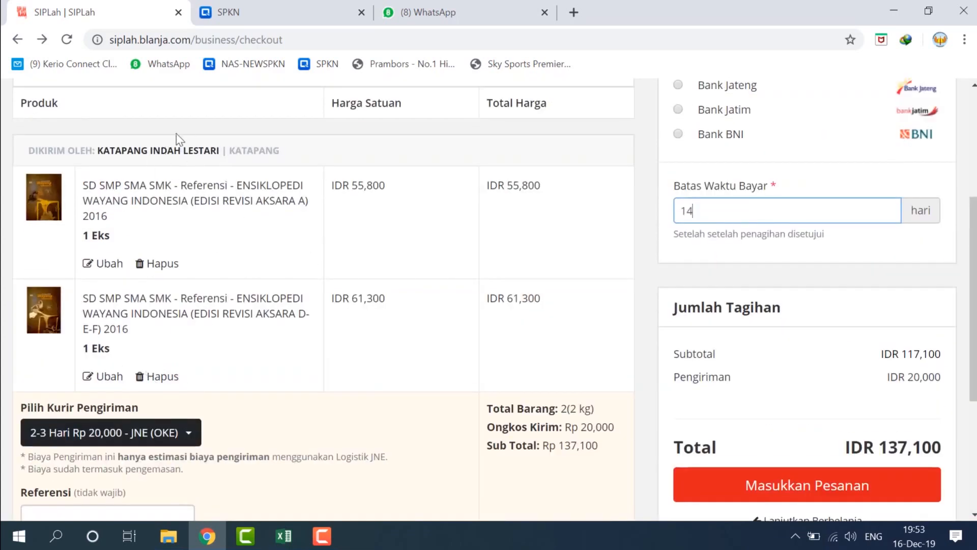
left_click_drag(23, 155, 219, 157)
left_click(190, 152)
left_click_drag(103, 151, 216, 160)
left_click(857, 369)
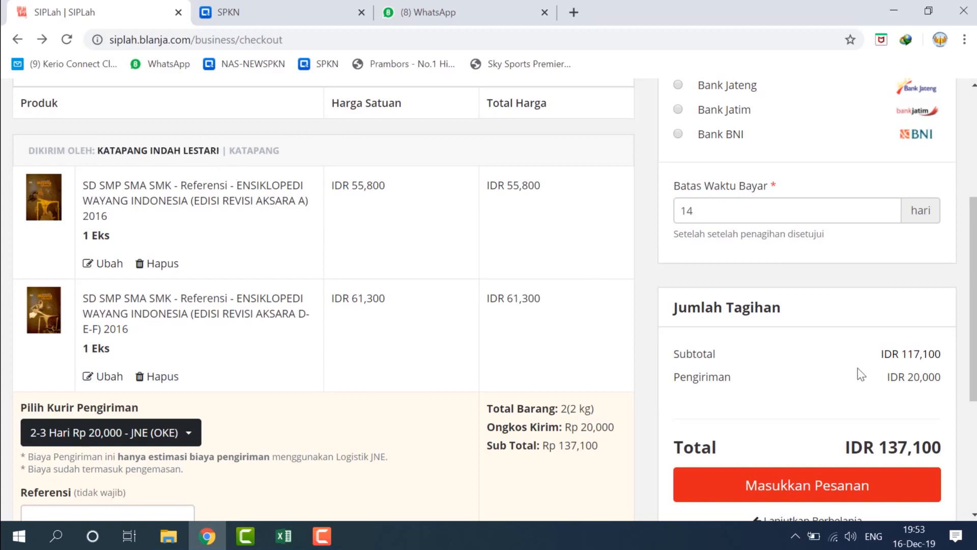
Submit the order and review the details on the order confirmation page
scroll(857, 368, "down", 3)
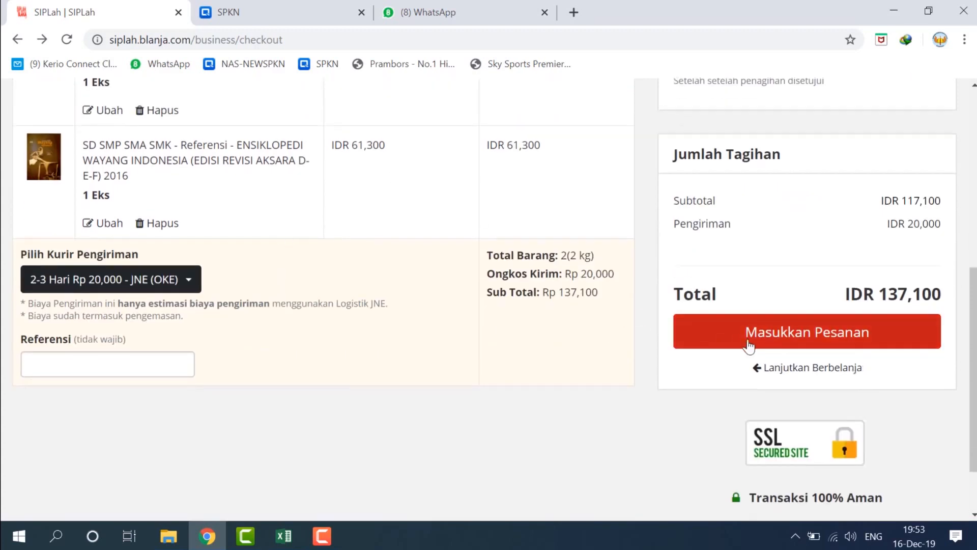
left_click(769, 336)
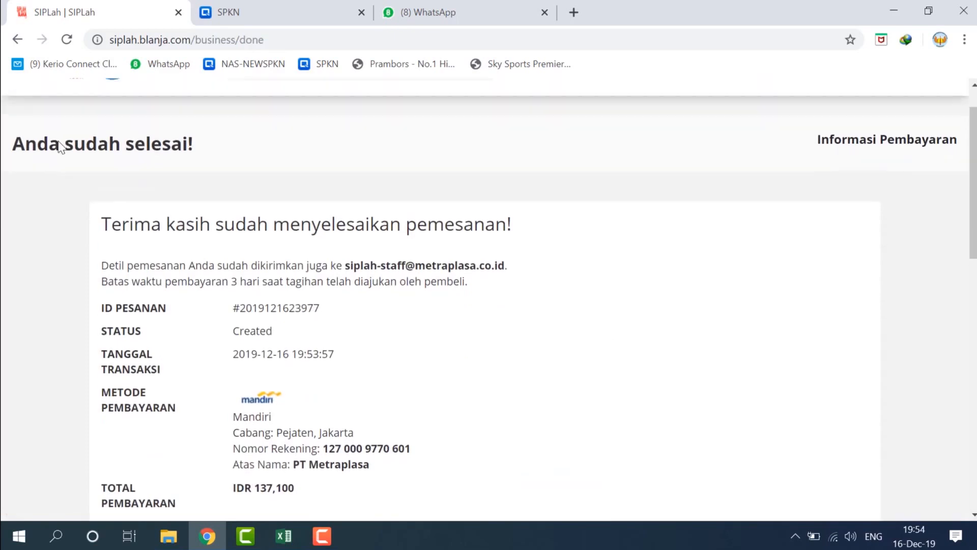
scroll(56, 182, "down", 2)
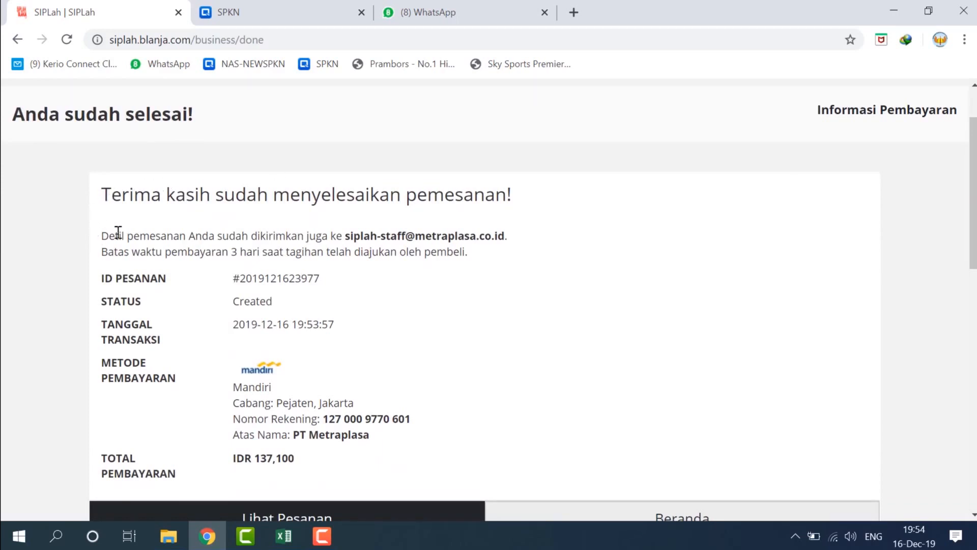
Review the confirmation page's payment details, ordered wayang books, recipient, courier and cost breakdown
scroll(231, 181, "down", 1)
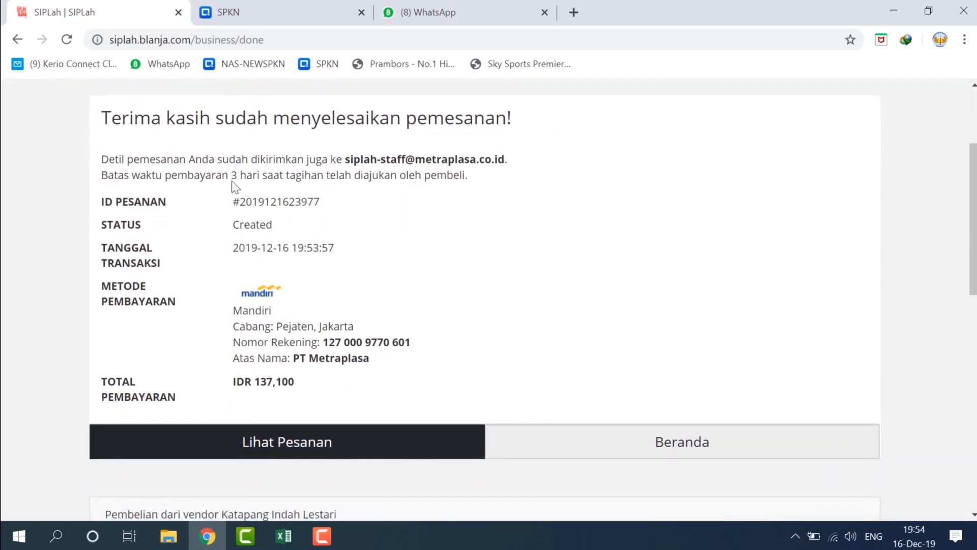
scroll(229, 117, "down", 1)
scroll(560, 142, "down", 1)
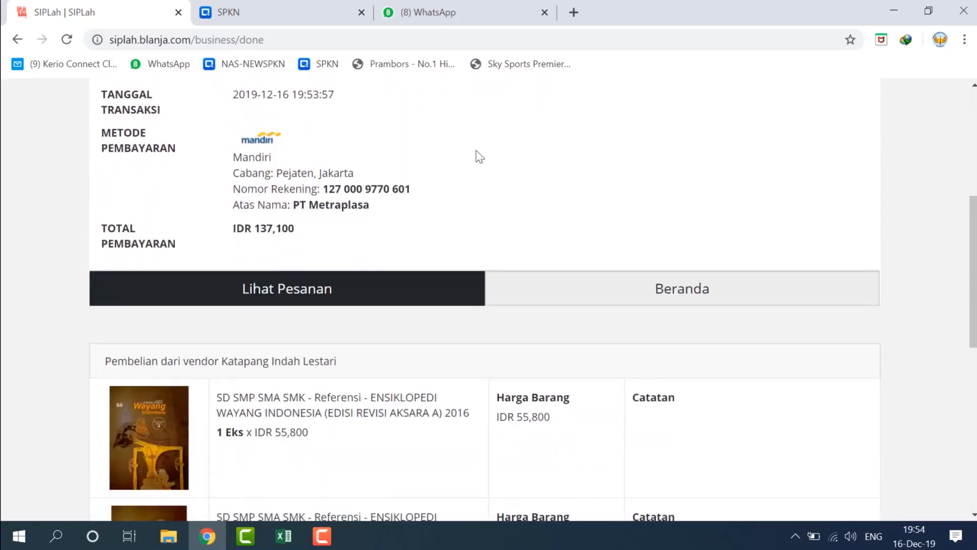
scroll(154, 294, "down", 2)
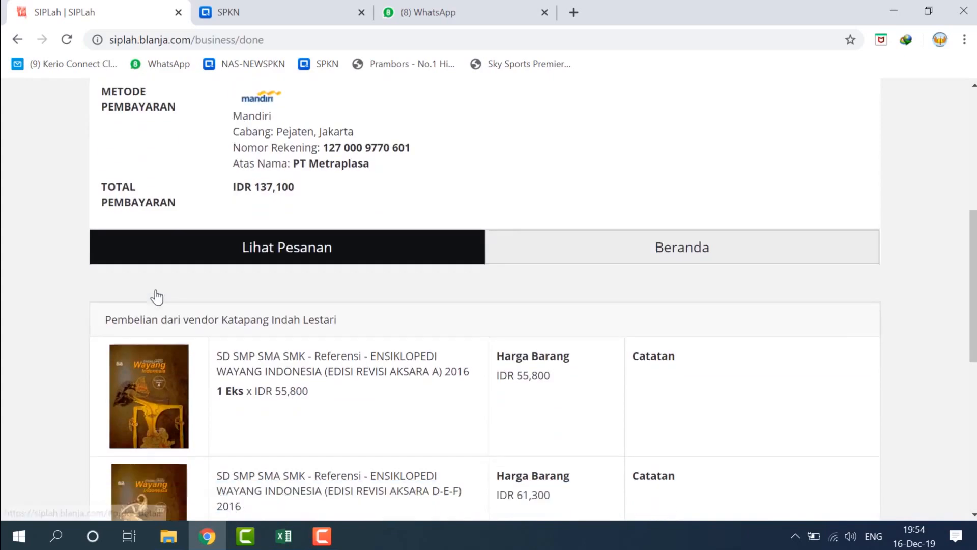
scroll(157, 293, "down", 2)
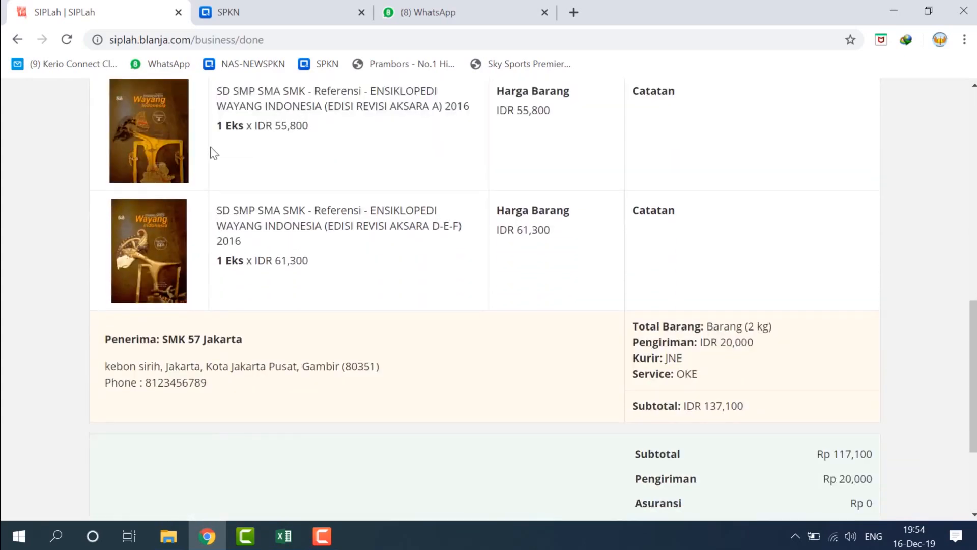
scroll(214, 194, "up", 2)
scroll(212, 196, "down", 1)
scroll(473, 262, "down", 2)
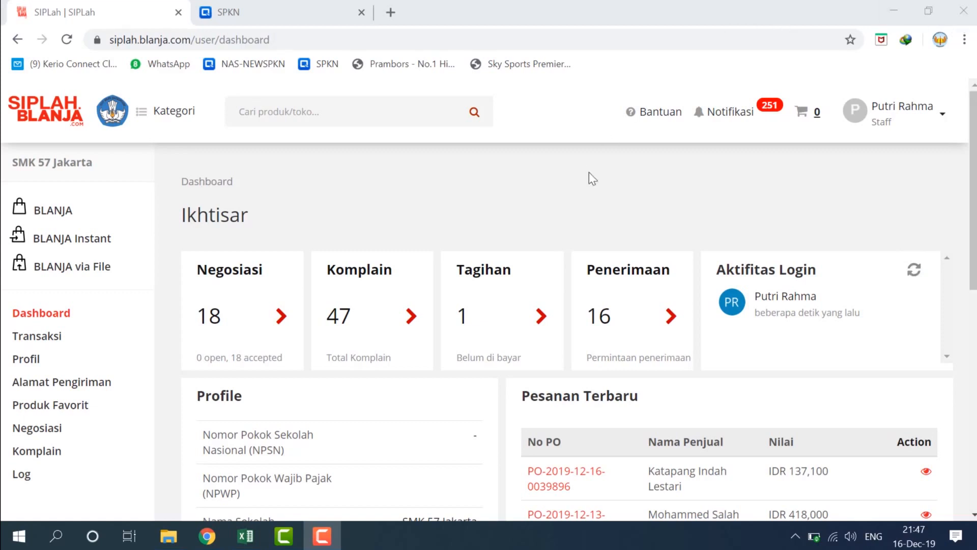
Open the Dikirim orders from the notifications and display the transaction dated 2019-12-16
left_click(738, 124)
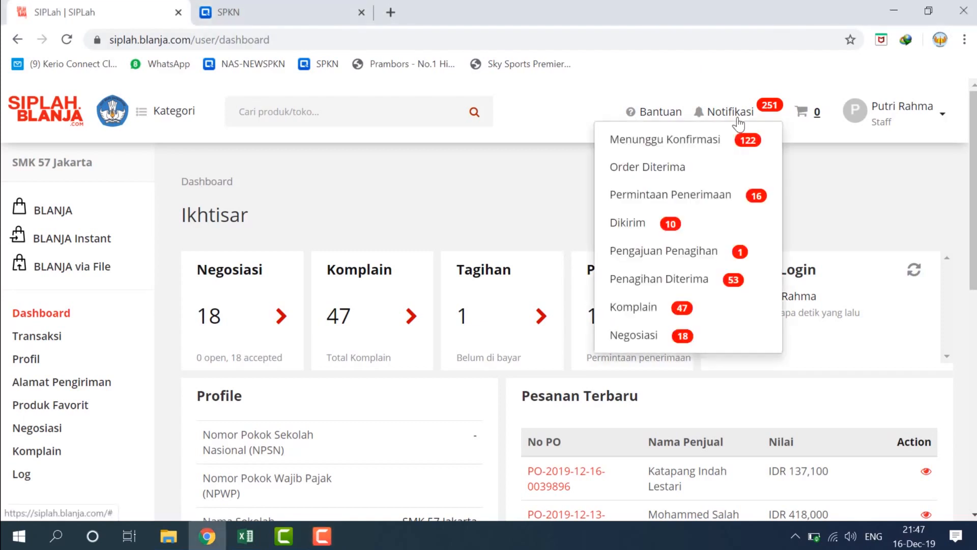
left_click(644, 224)
scroll(682, 170, "down", 3)
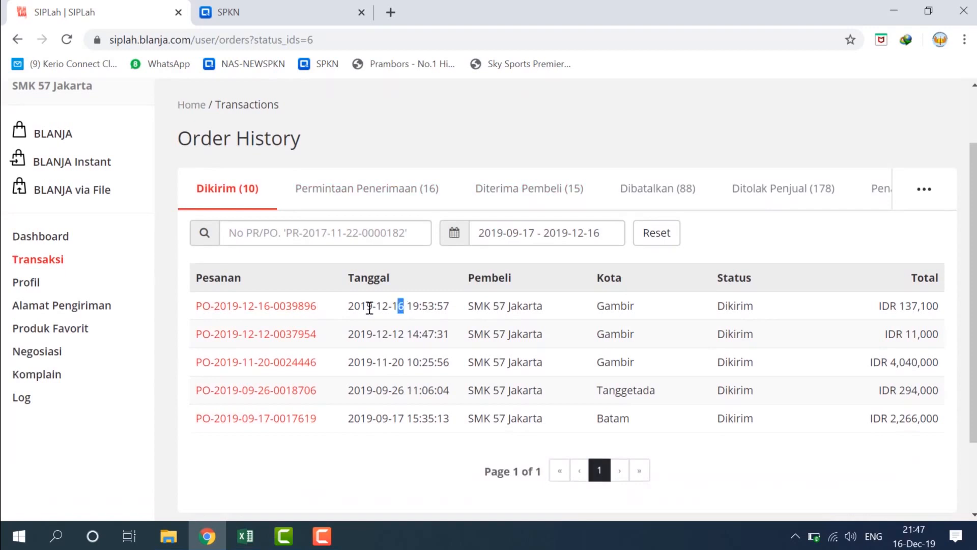
left_click_drag(405, 307, 348, 308)
left_click(248, 305)
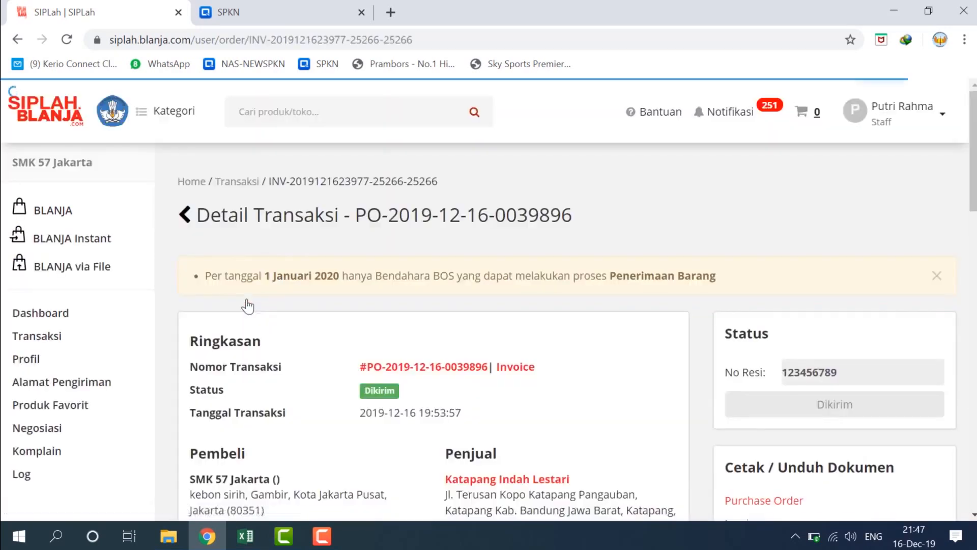
Review the shipped order's summary, delivery information, item list, payment information and Riwayat Order
scroll(251, 305, "down", 3)
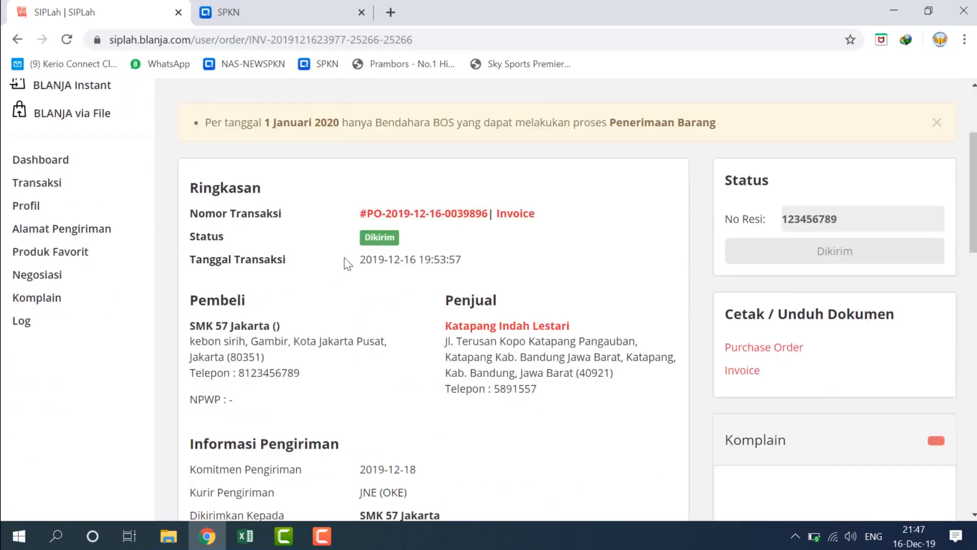
scroll(357, 196, "down", 1)
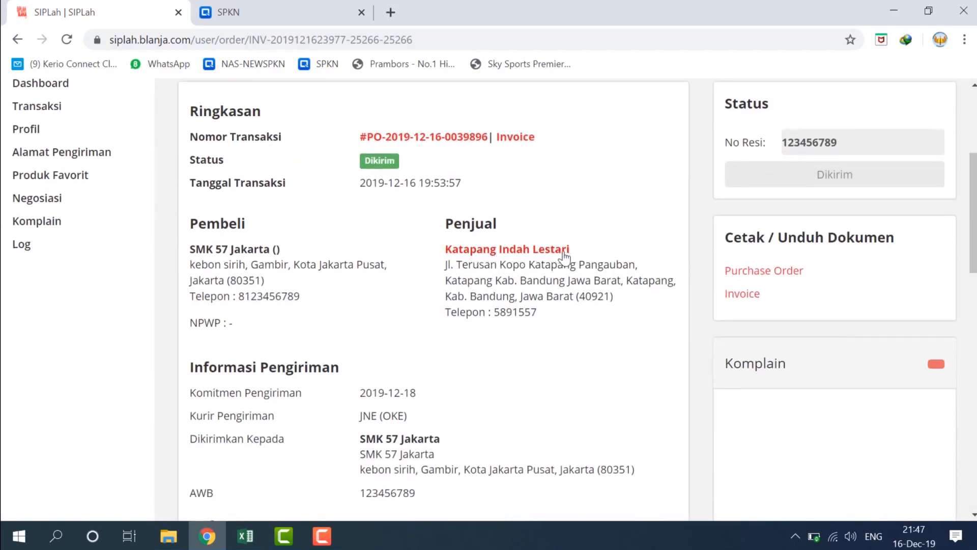
scroll(410, 349, "down", 4)
scroll(410, 326, "down", 3)
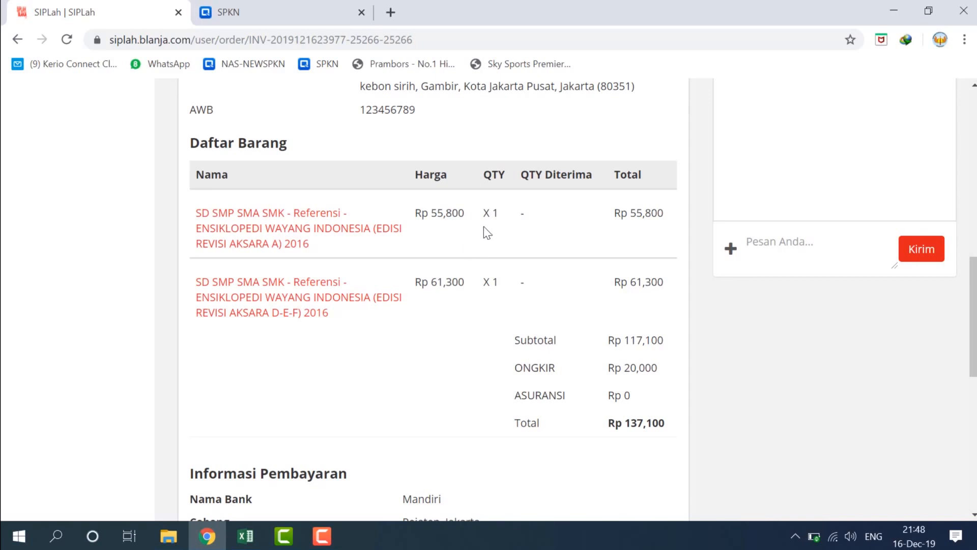
scroll(502, 246, "down", 6)
scroll(496, 254, "down", 4)
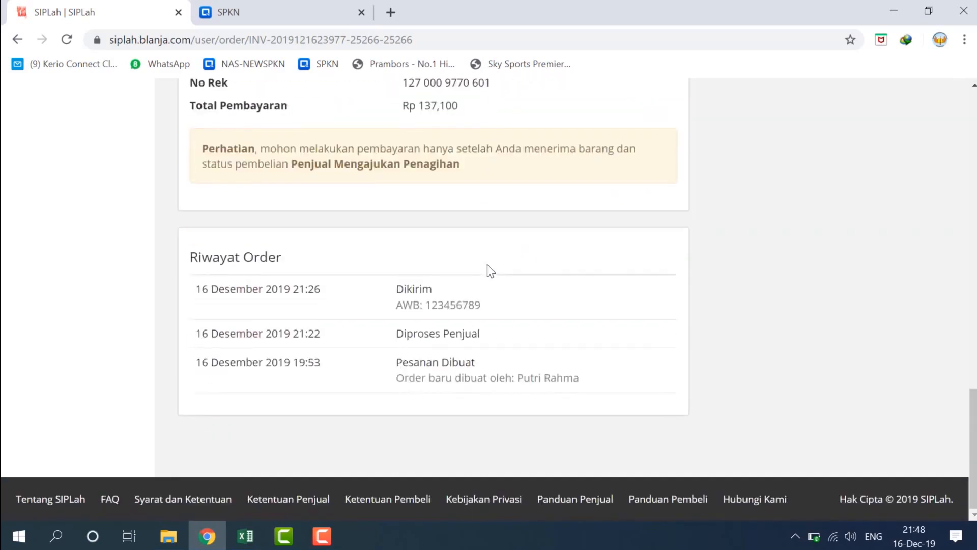
Check the shipped order's seller details, Komplain message area and the Status section with its receipt number
scroll(489, 269, "up", 8)
scroll(491, 270, "up", 6)
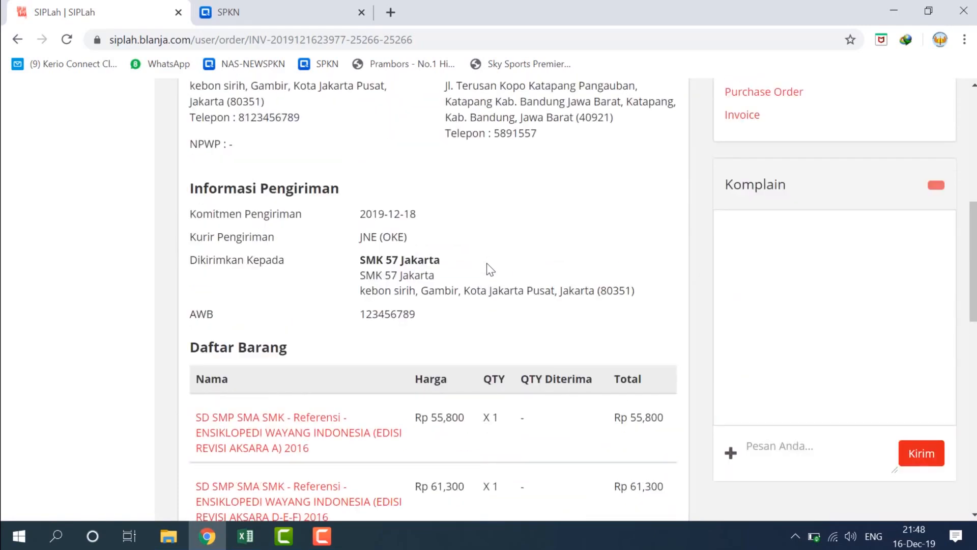
scroll(570, 237, "up", 4)
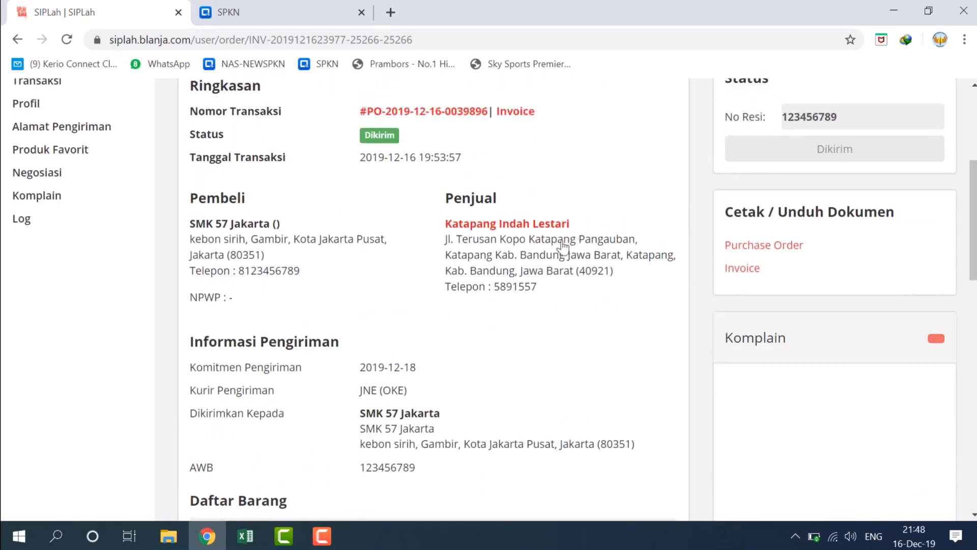
scroll(565, 250, "down", 5)
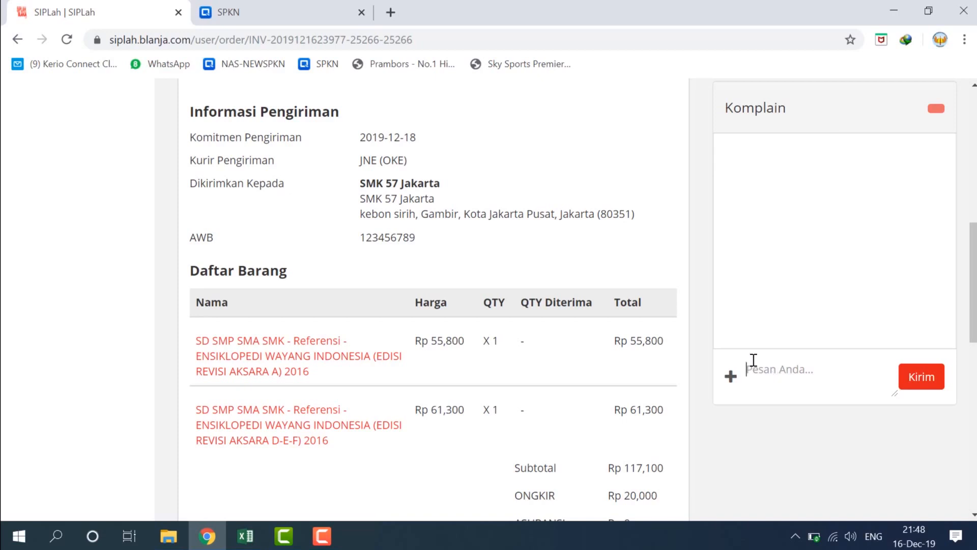
scroll(753, 357, "up", 2)
scroll(753, 357, "up", 4)
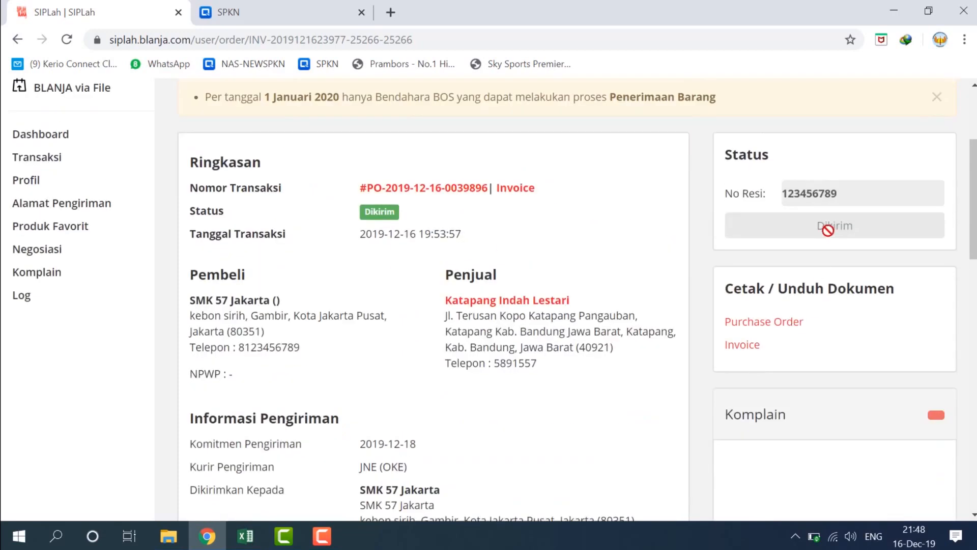
Recheck the Riwayat Order entries and the shipped order's details from the summary to the end of the page
scroll(474, 229, "down", 3)
scroll(467, 241, "down", 14)
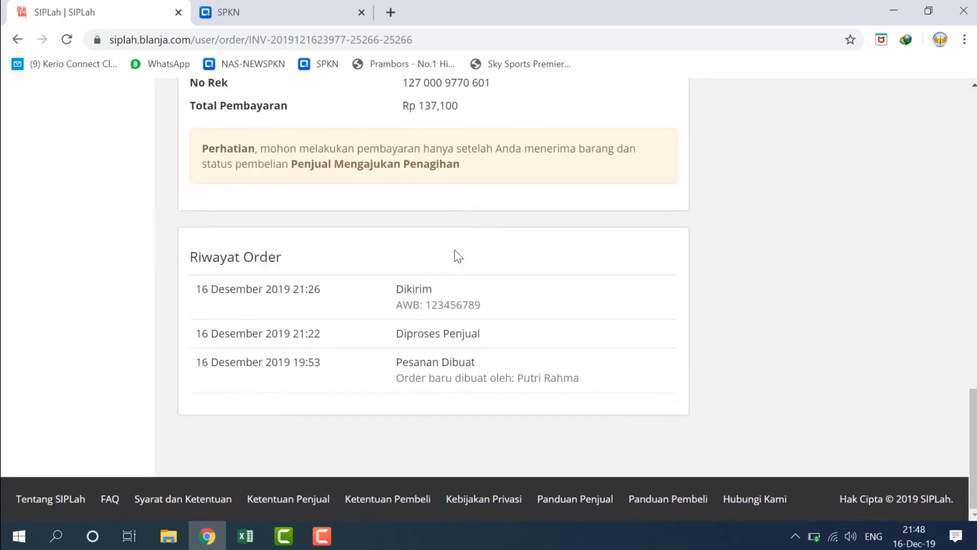
scroll(457, 256, "up", 15)
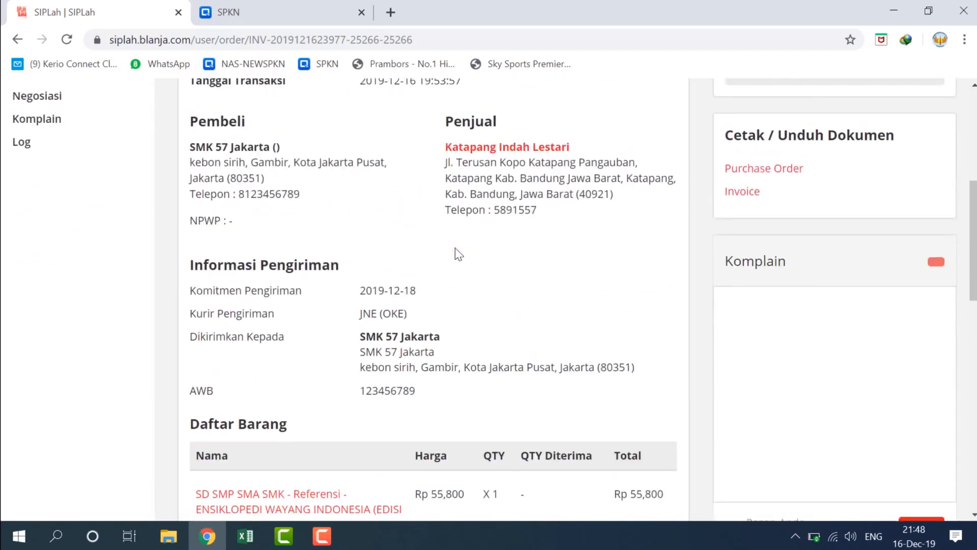
scroll(454, 257, "up", 3)
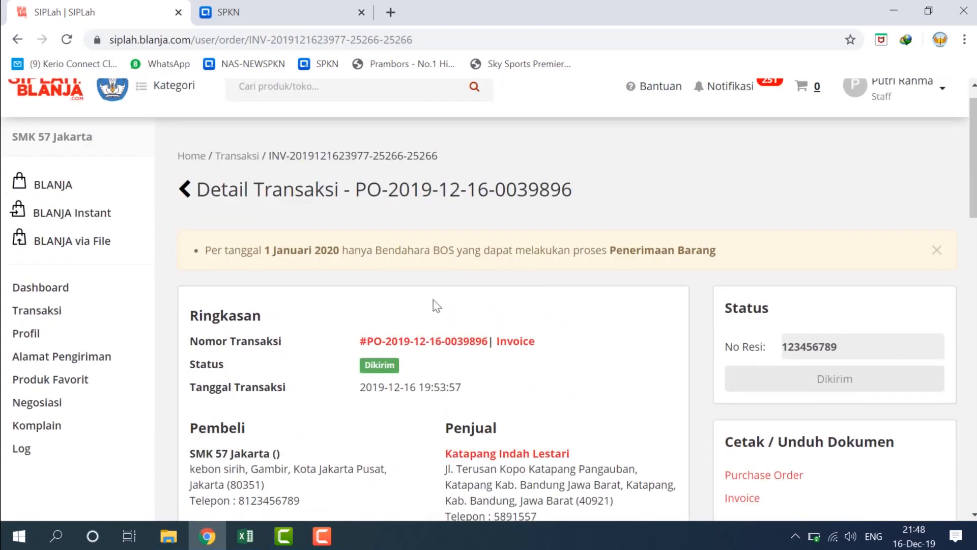
scroll(433, 299, "down", 4)
scroll(430, 303, "down", 3)
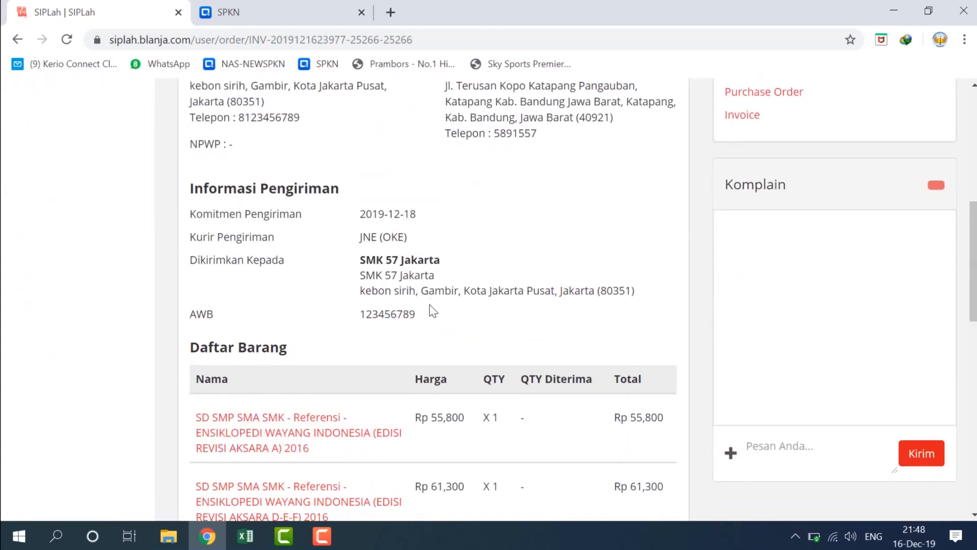
scroll(430, 313, "down", 12)
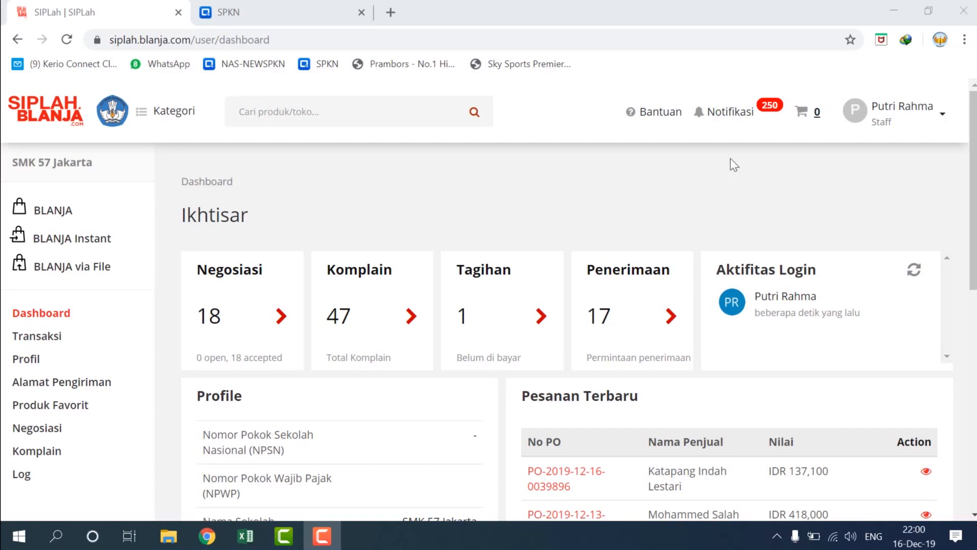
Open the Permintaan Penerimaan orders from the notifications and display the transaction dated 2019-12-16
left_click(728, 113)
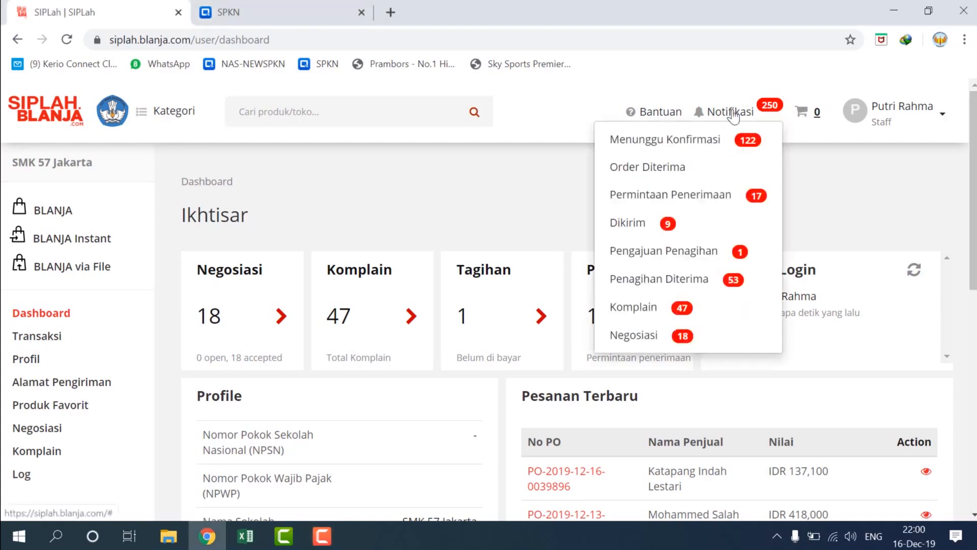
left_click(663, 199)
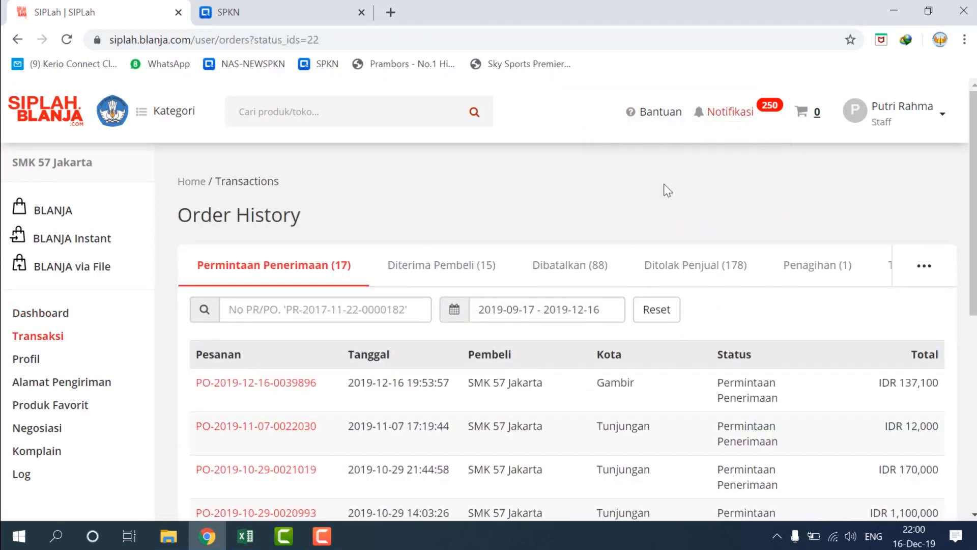
left_click(740, 122)
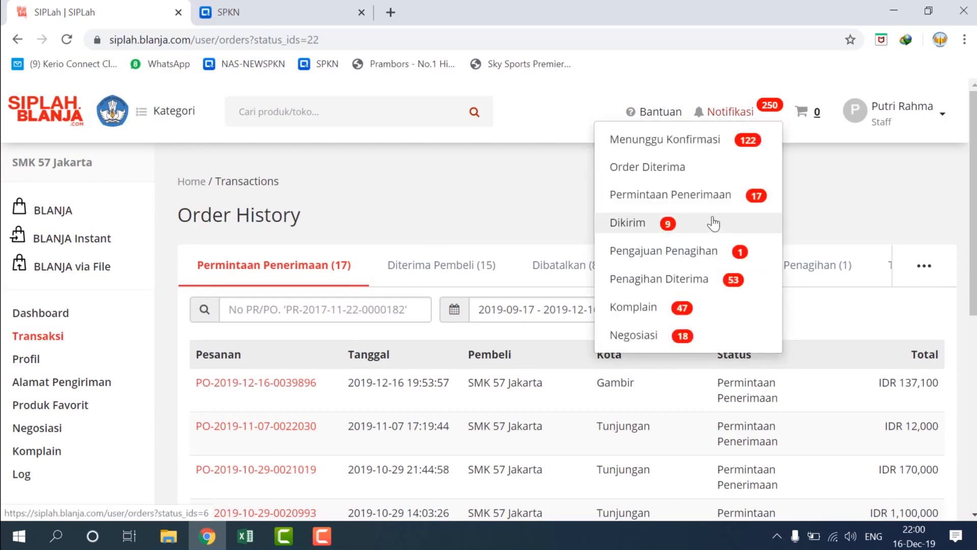
left_click(507, 198)
left_click_drag(349, 382, 406, 382)
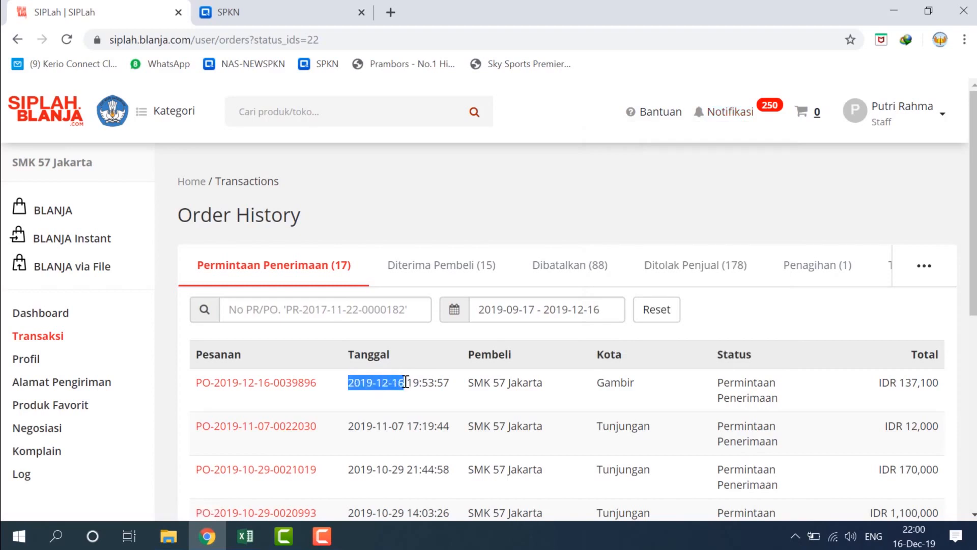
left_click(318, 385)
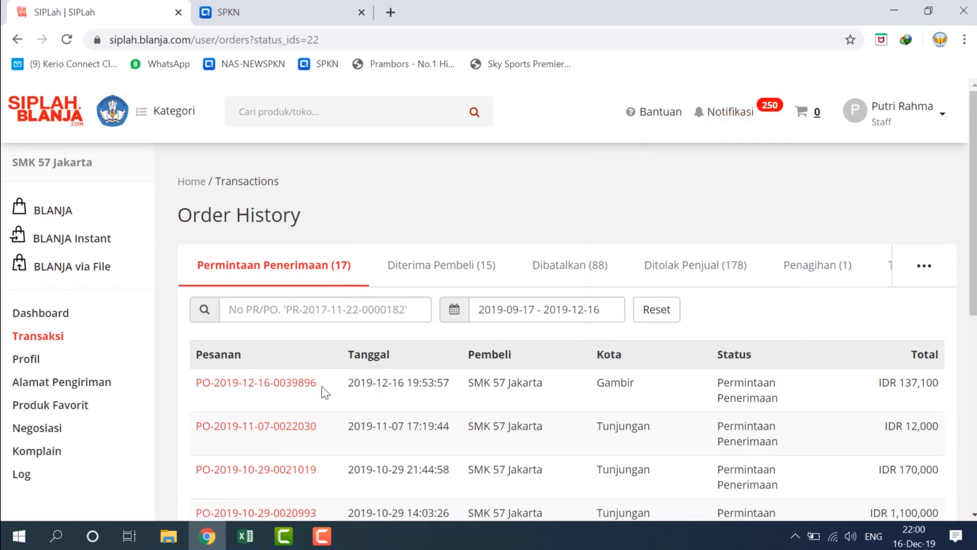
left_click(279, 387)
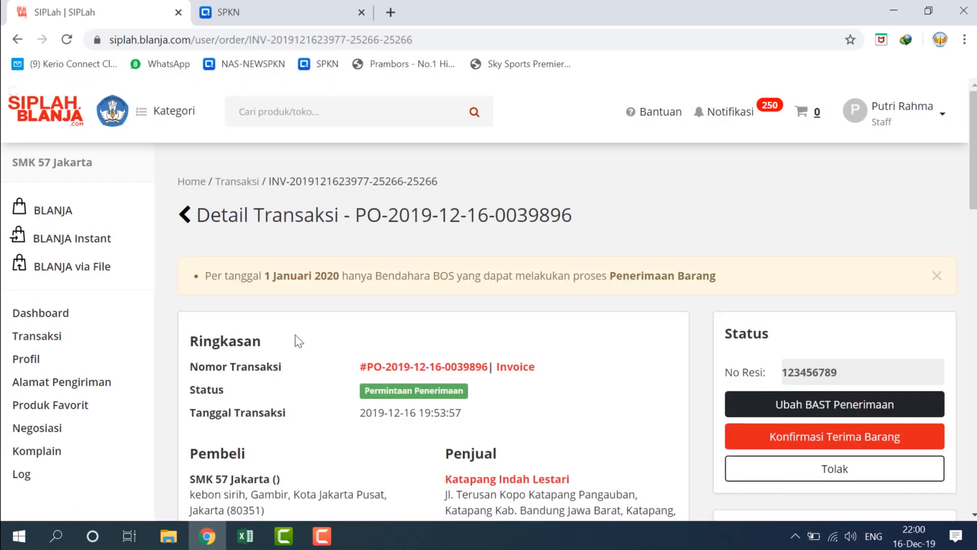
Examine the Permintaan Penerimaan order's delivery information, items, payment details and available receipt actions
scroll(297, 338, "down", 5)
scroll(300, 341, "down", 5)
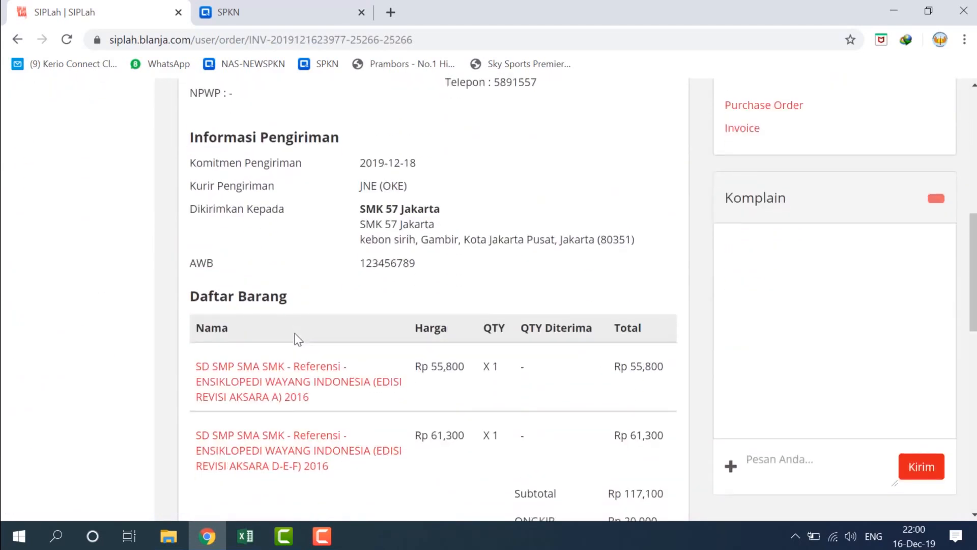
scroll(299, 338, "down", 10)
scroll(490, 256, "up", 2)
scroll(489, 256, "down", 3)
scroll(487, 259, "up", 8)
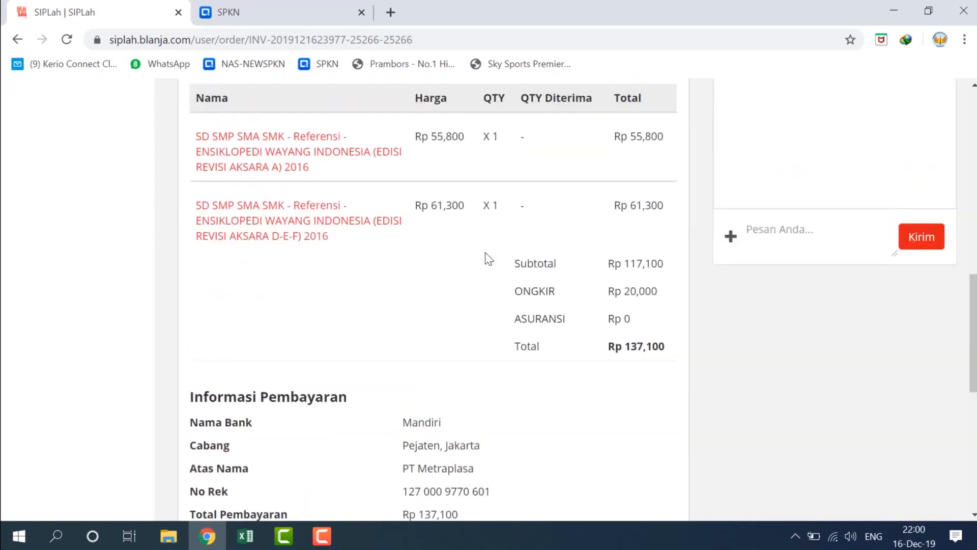
scroll(485, 252, "up", 8)
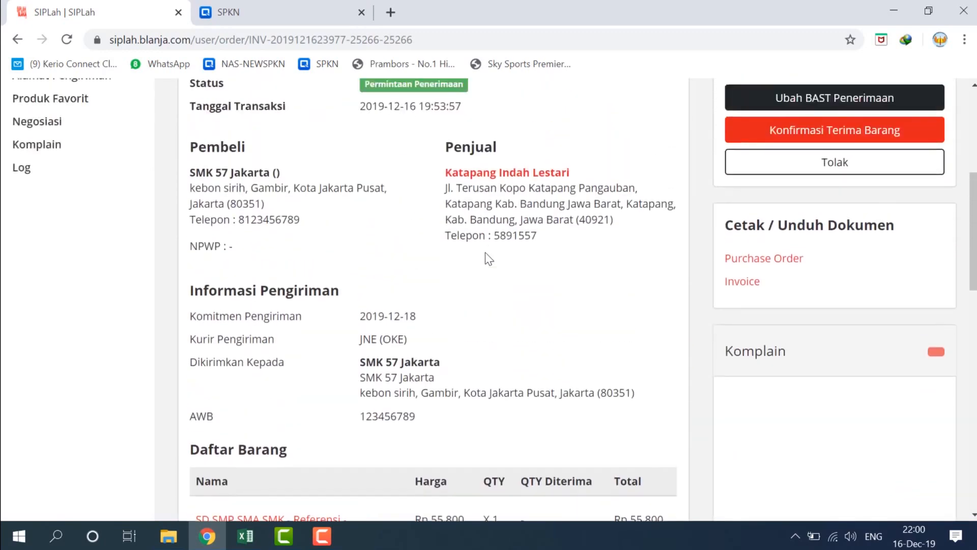
scroll(488, 258, "up", 2)
scroll(487, 255, "down", 8)
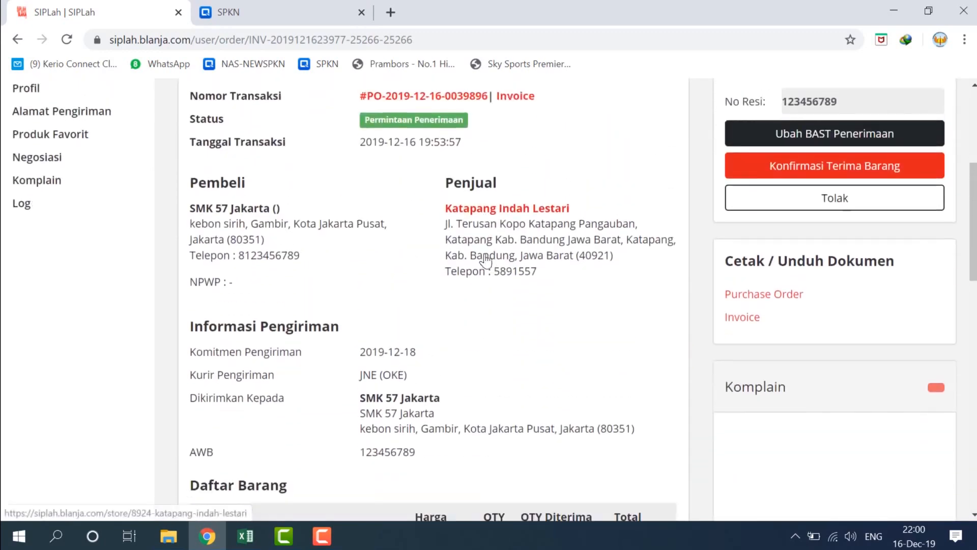
scroll(486, 259, "down", 9)
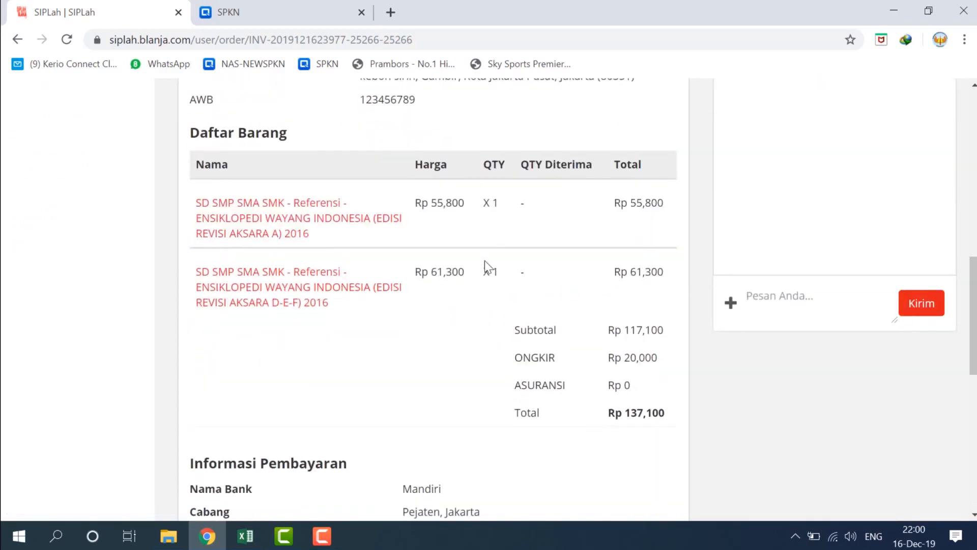
scroll(488, 254, "up", 18)
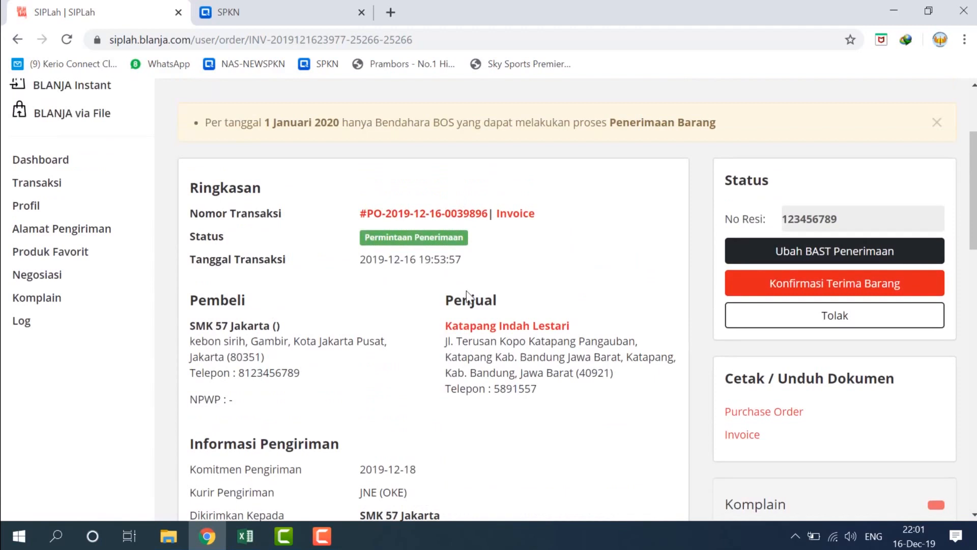
Open the BAST receipt form for editing and set QTY Diterima to 1 for both ENSIKLOPEDI WAYANG INDONESIA books
left_click(809, 250)
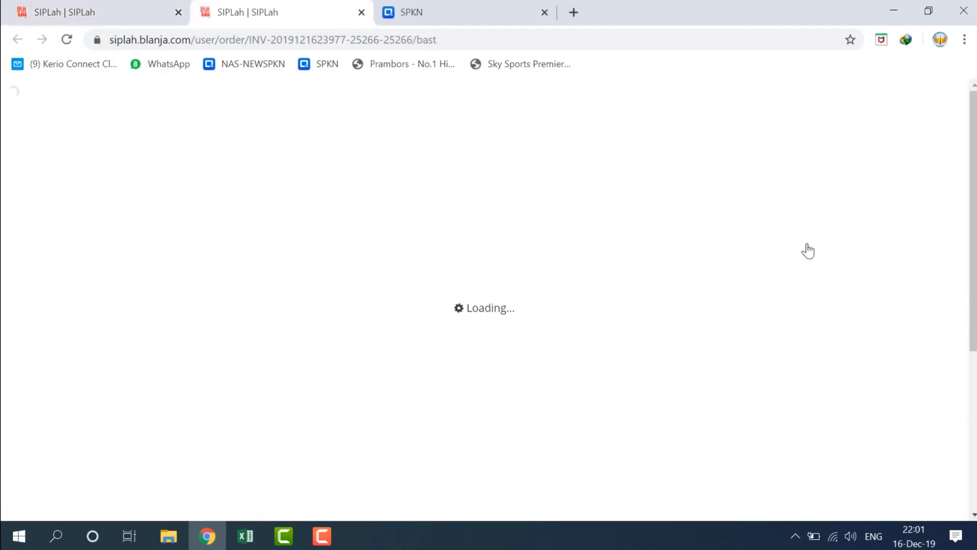
scroll(585, 201, "down", 6)
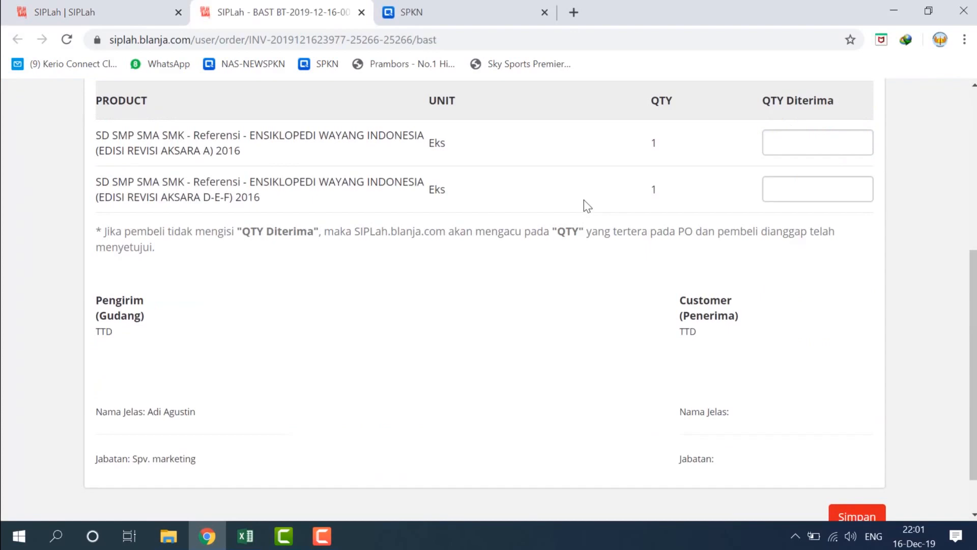
scroll(529, 301, "up", 2)
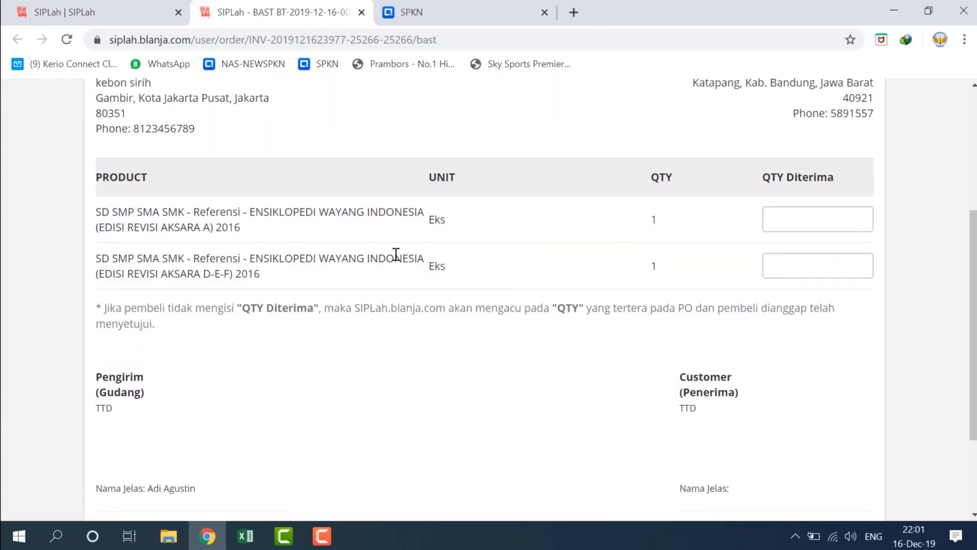
left_click(790, 221)
type("1")
left_click(792, 258)
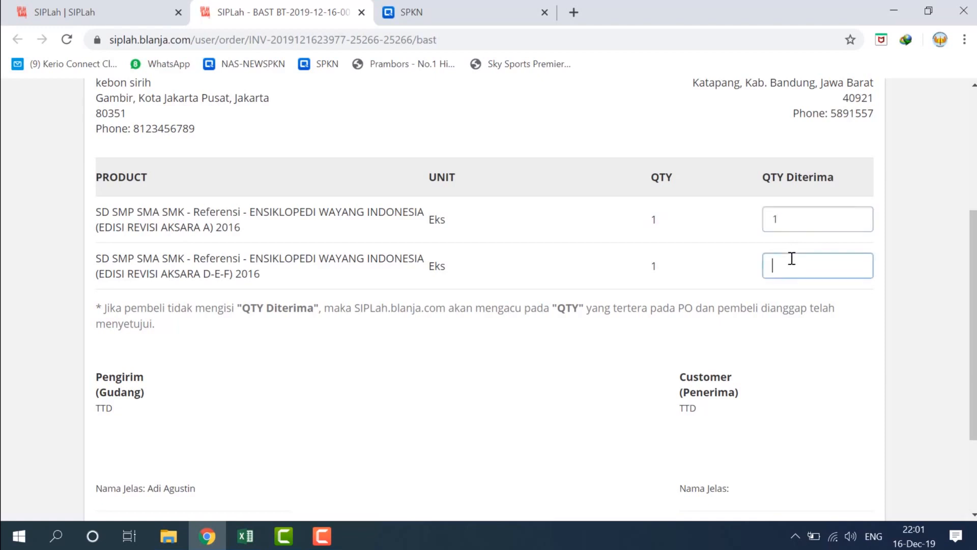
type("1")
Save the completed BAST data and close the form to return to the order's details
scroll(764, 320, "down", 3)
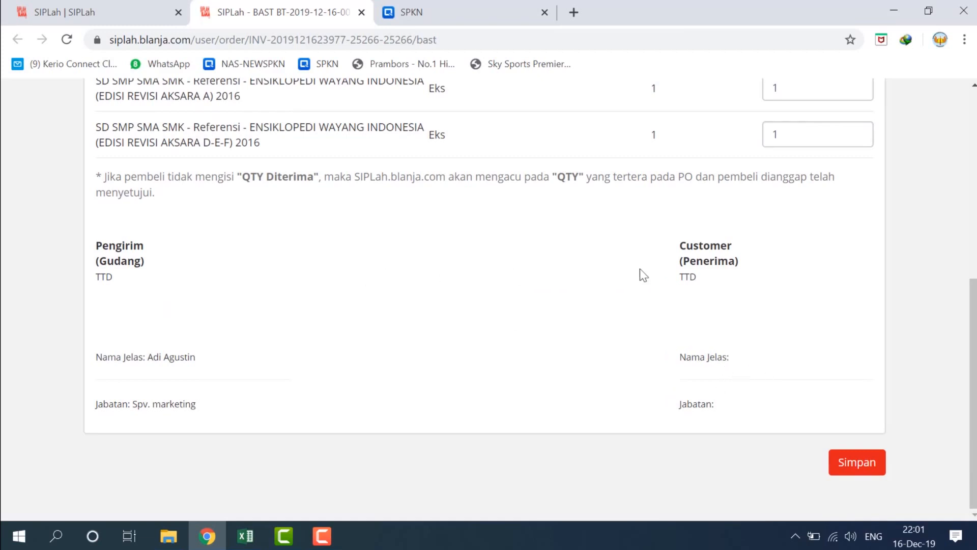
scroll(600, 221, "up", 6)
scroll(603, 226, "down", 6)
left_click(859, 459)
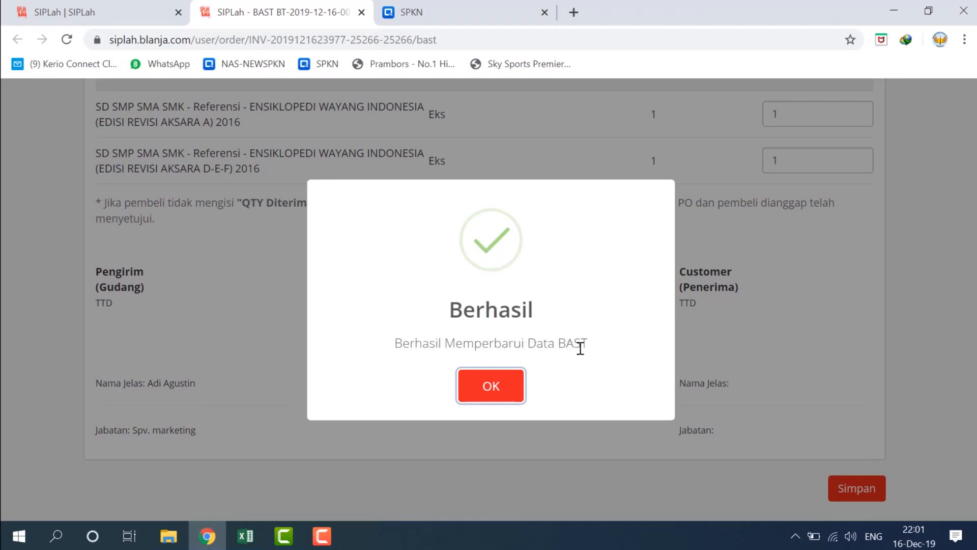
left_click(506, 389)
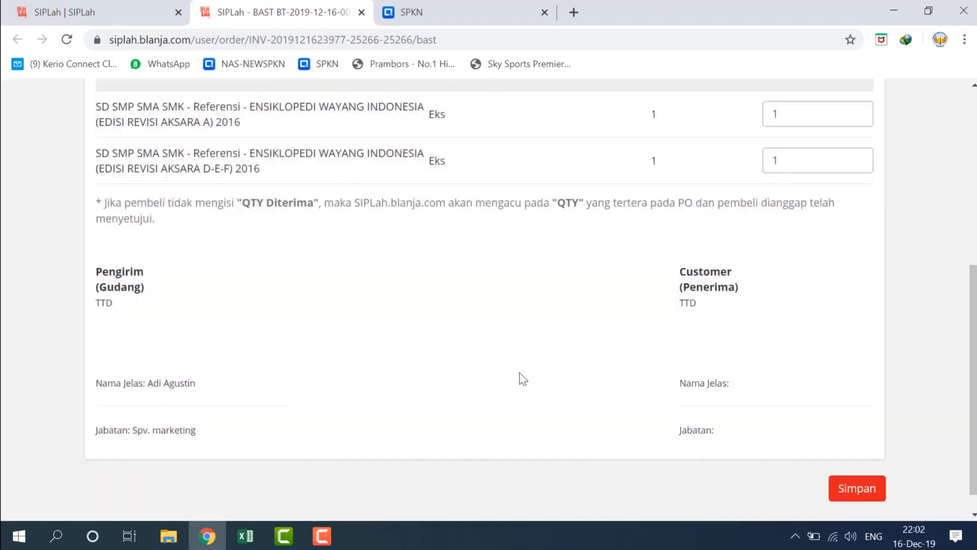
scroll(764, 392, "down", 1)
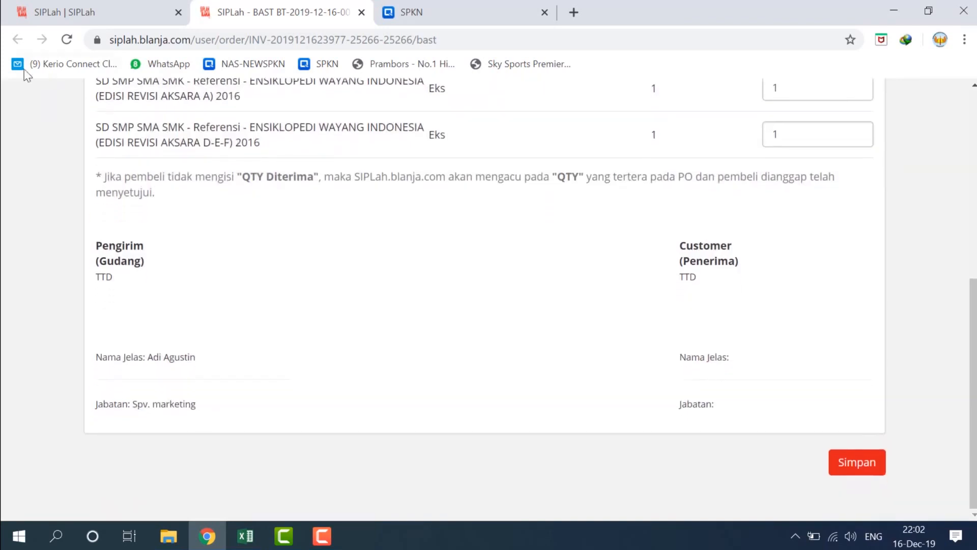
left_click(361, 14)
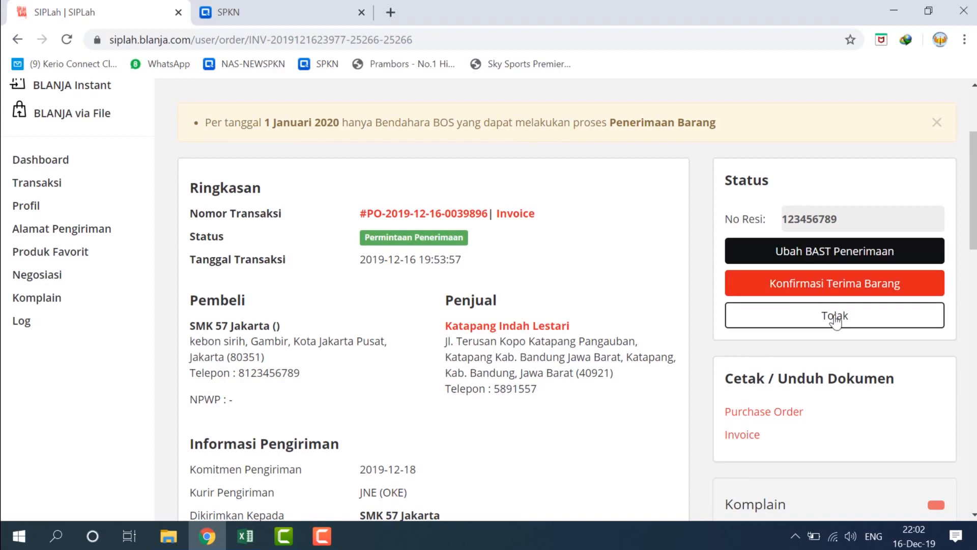
Confirm receipt of the goods with the Screenshot_1 image uploaded as BAST proof, leaving Denda at Rp 0 and its note empty
left_click(844, 286)
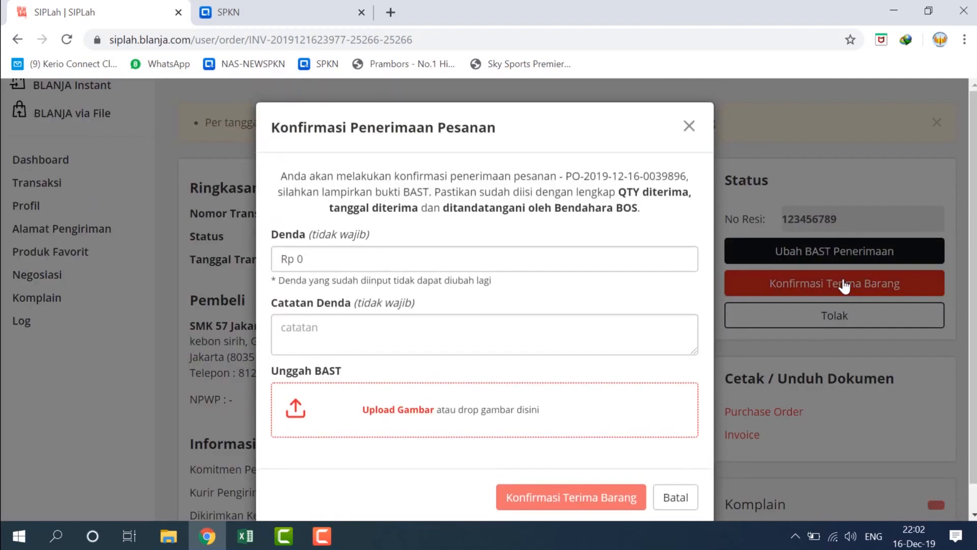
left_click(354, 259)
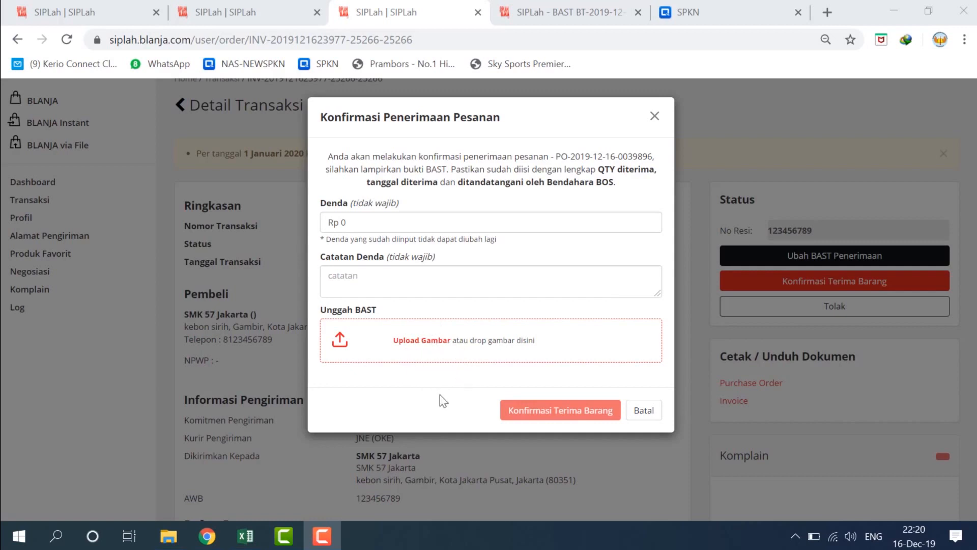
left_click(438, 364)
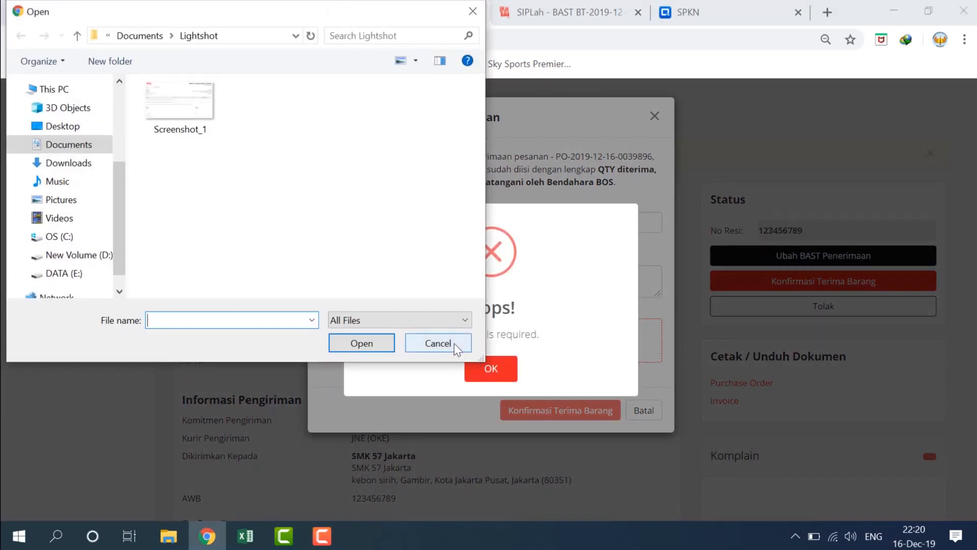
double_click(205, 106)
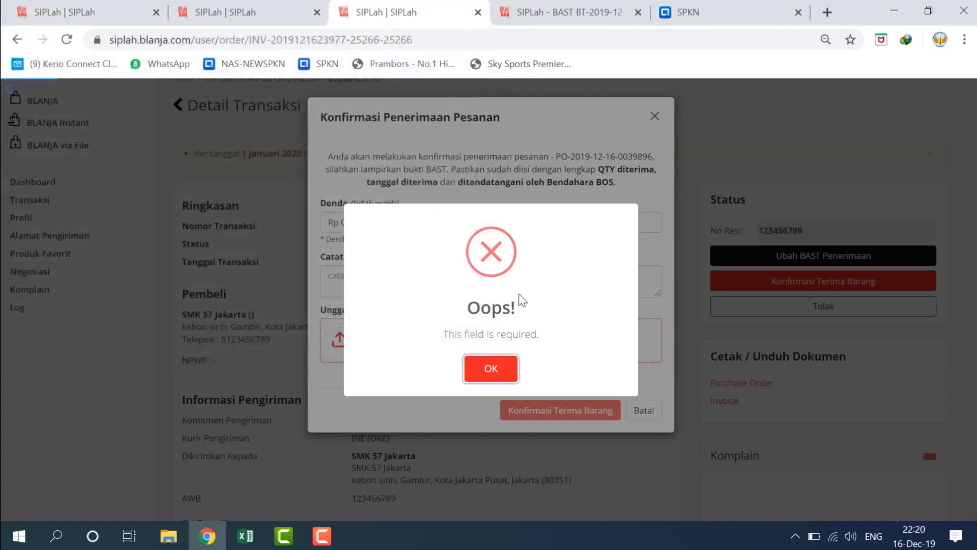
left_click(506, 367)
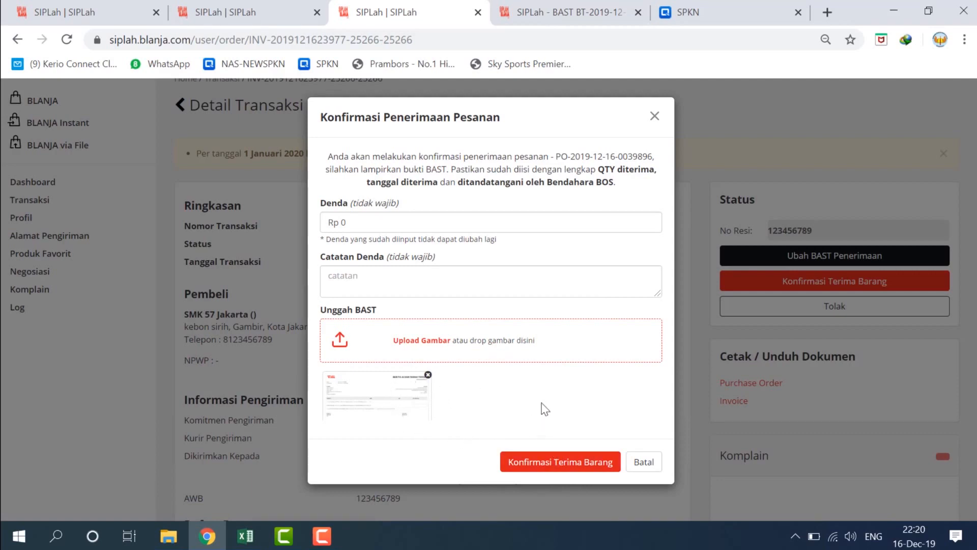
left_click(573, 467)
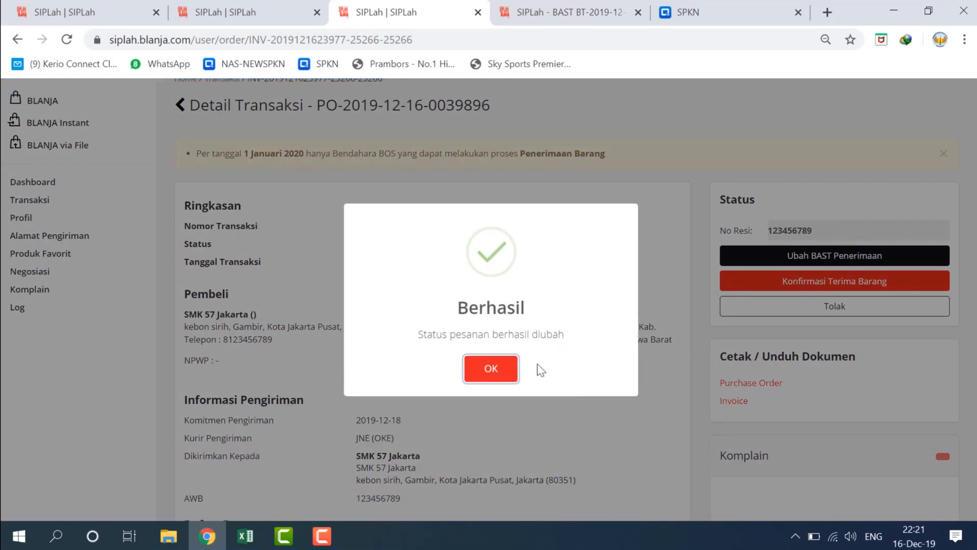
left_click(515, 369)
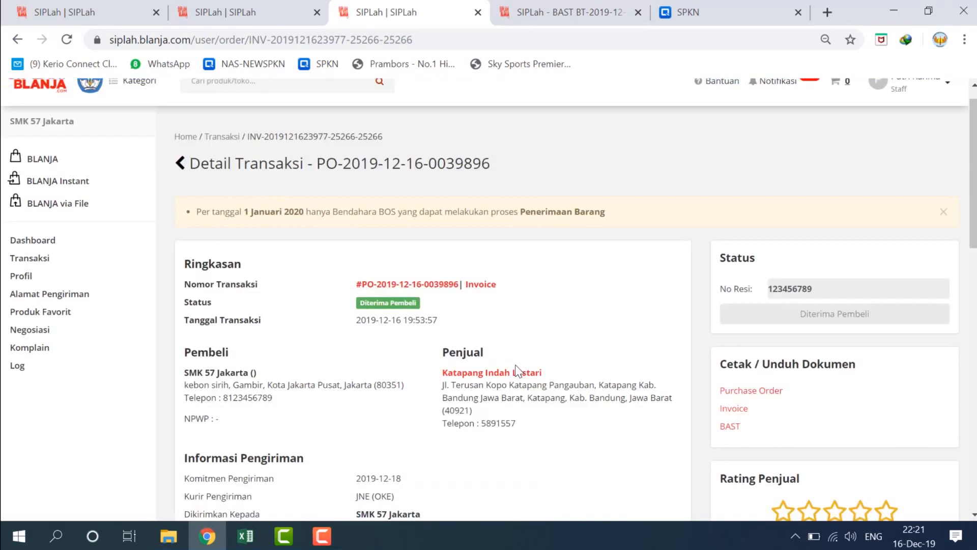
Give the seller a five-star rating under Rating Penjual on the received order
scroll(516, 371, "down", 1)
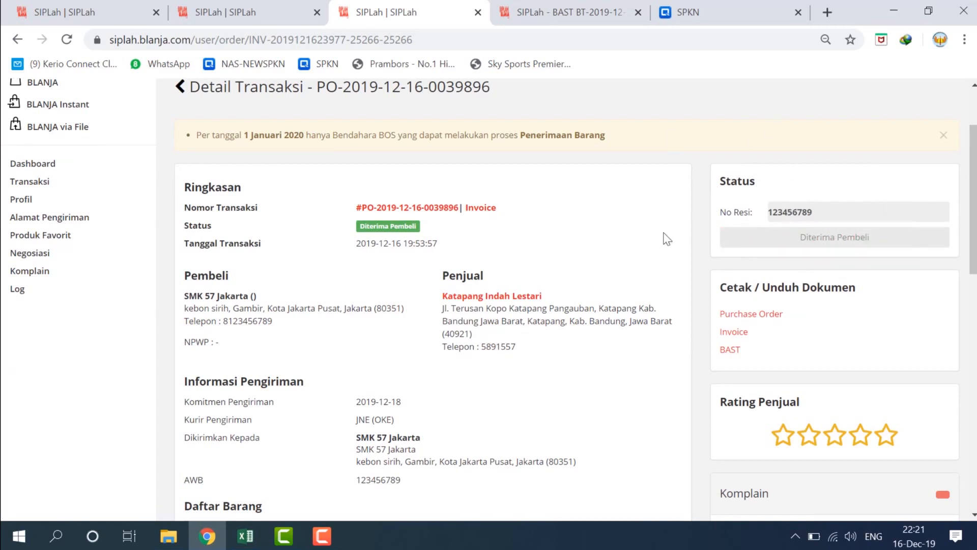
scroll(524, 203, "down", 1)
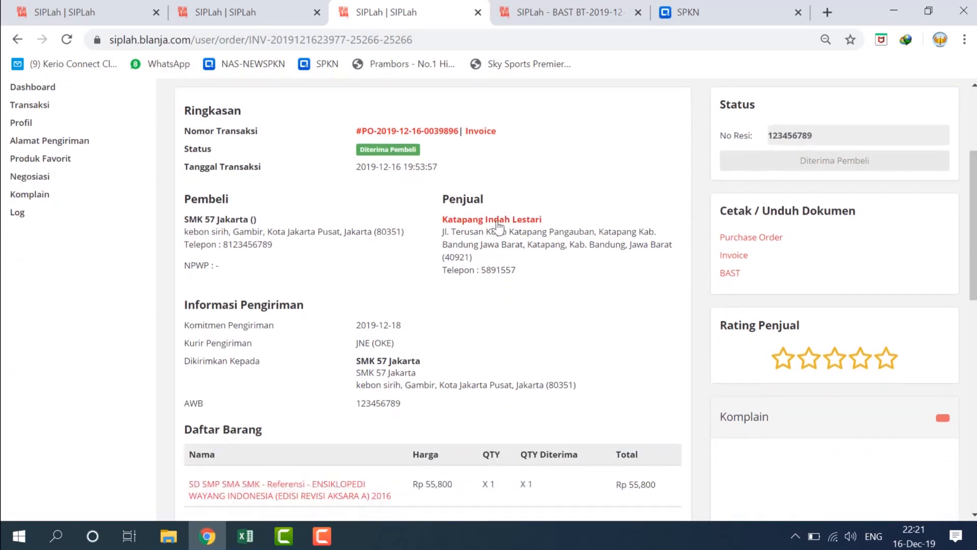
scroll(478, 294, "down", 1)
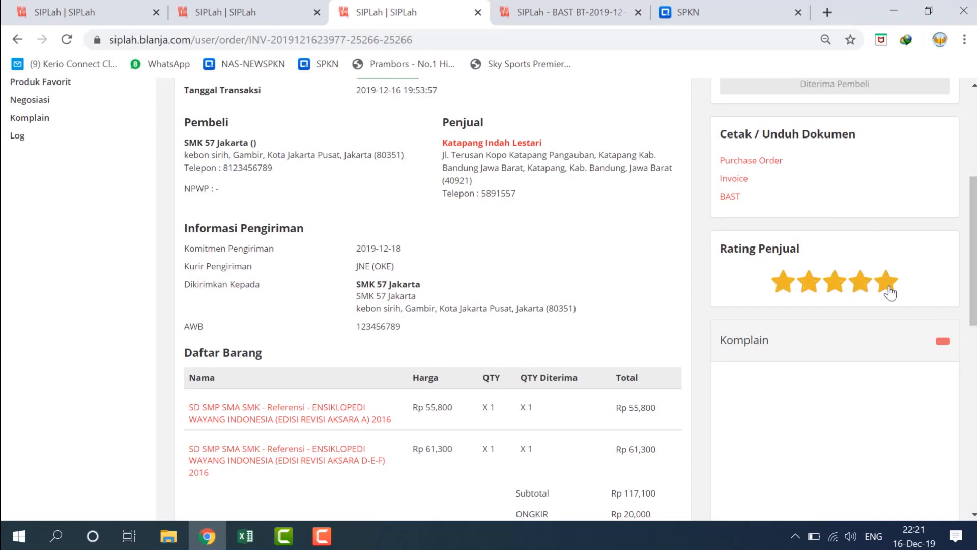
left_click_drag(973, 244, 974, 220)
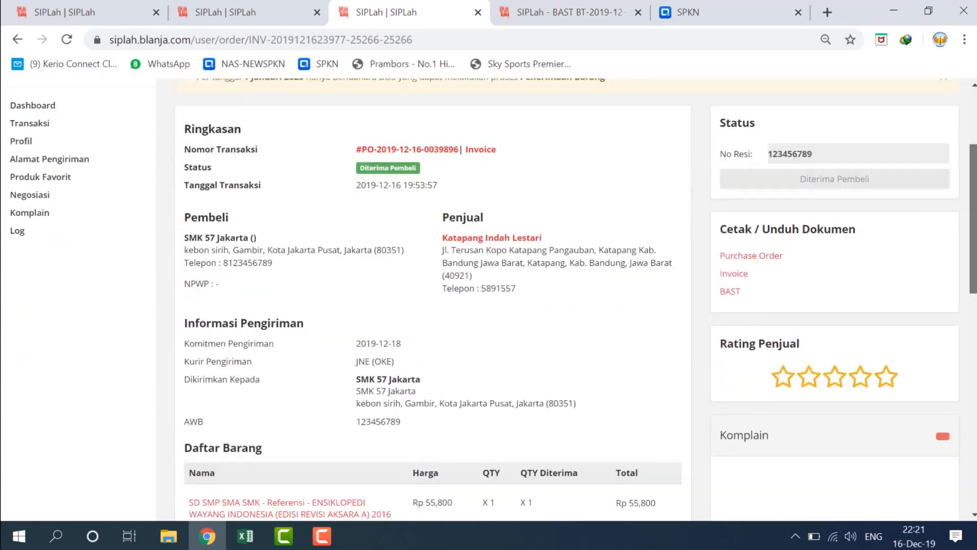
left_click(886, 372)
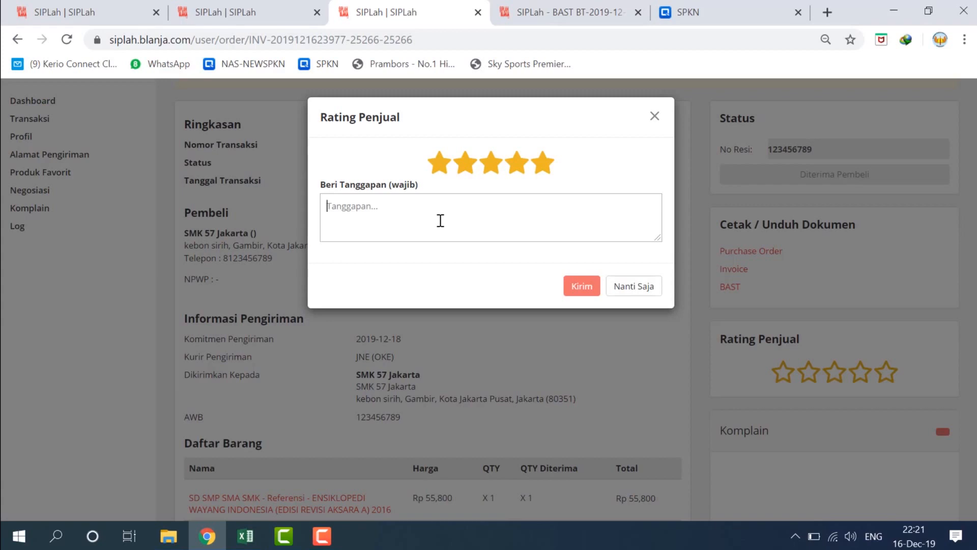
Write the rating feedback "Pesanan sesuai dan proses cepat" and submit it
type("Pesanan s")
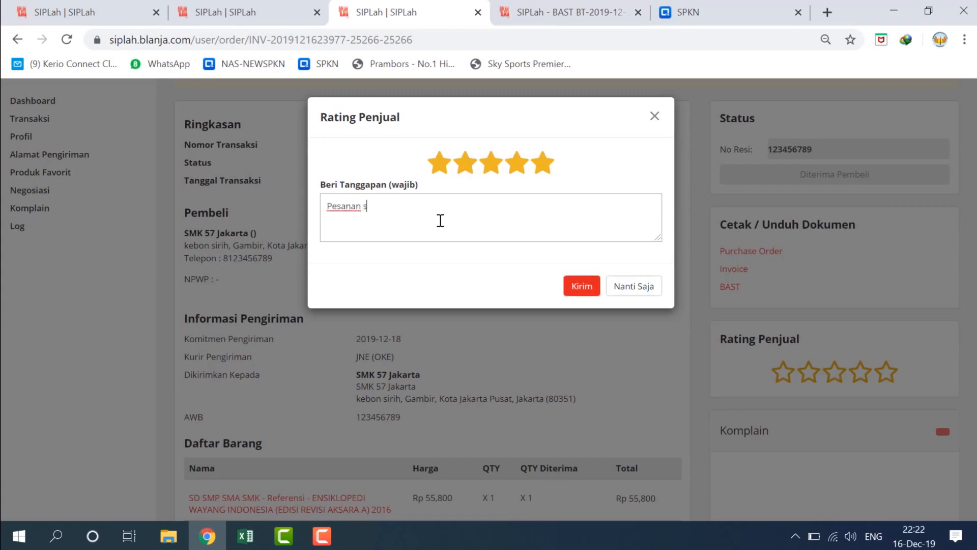
type("esuai dengan")
key("BackSpace")
key("BackSpace")
key("BackSpace")
key("BackSpace")
key("BackSpace")
type("dan proses cepat")
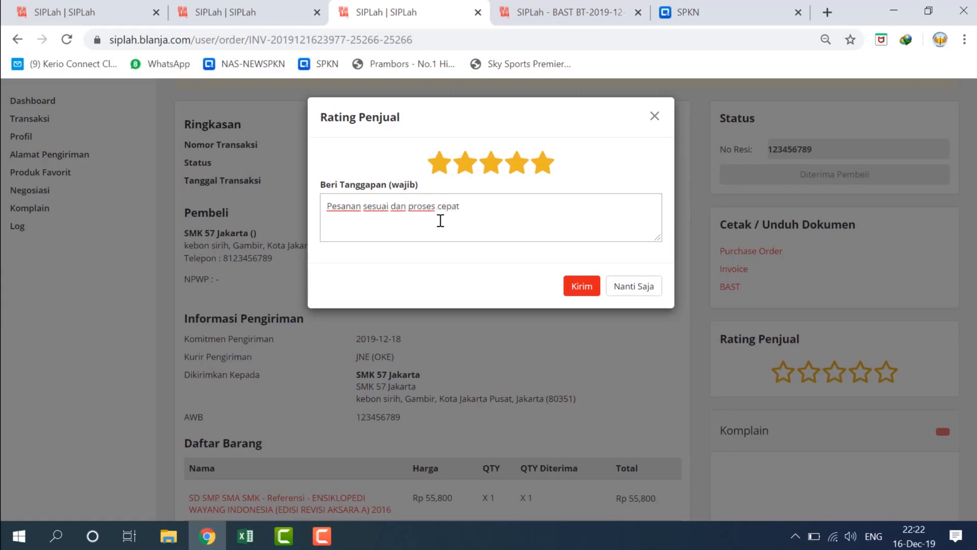
left_click(583, 288)
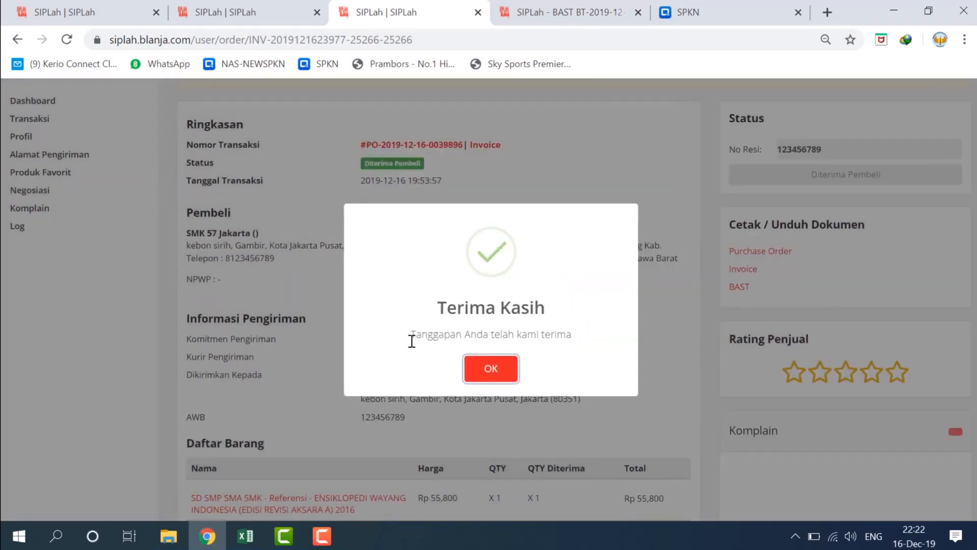
left_click(481, 367)
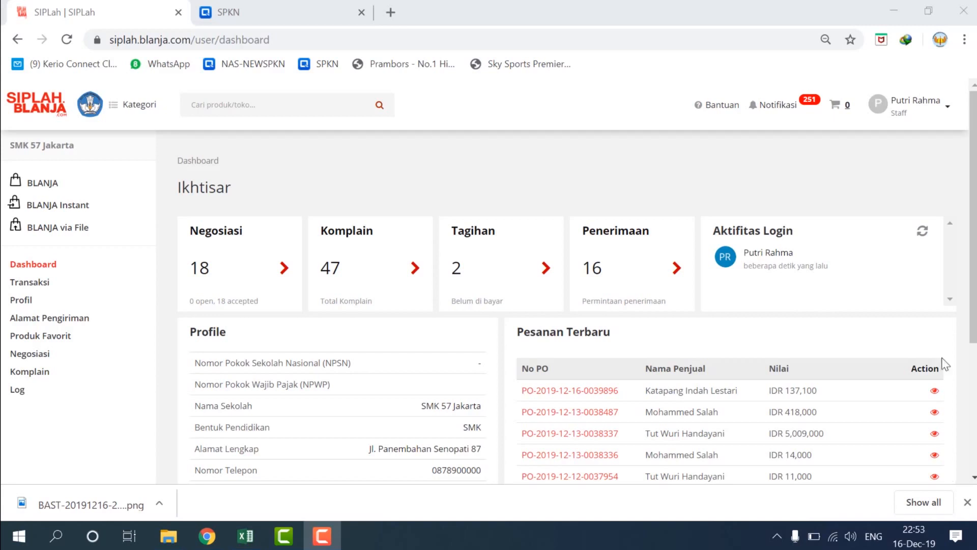
List the unpaid Tagihan orders from the dashboard and open the transaction dated 2019-12-16
left_click(486, 273)
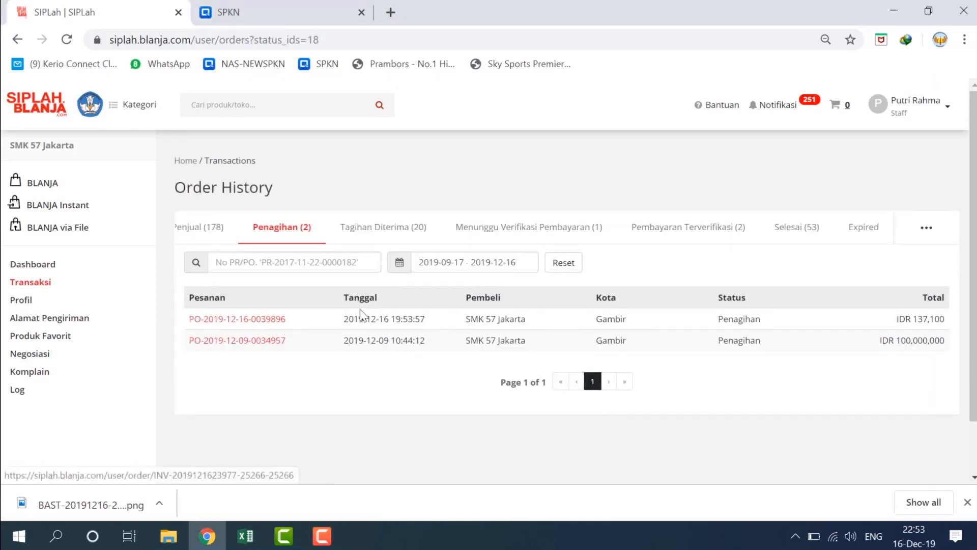
left_click_drag(388, 319, 317, 327)
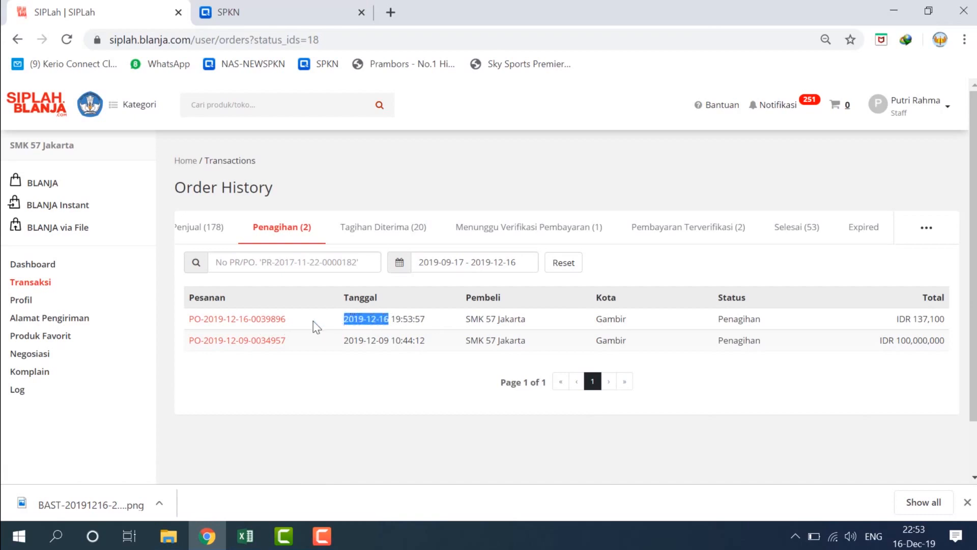
left_click(349, 319)
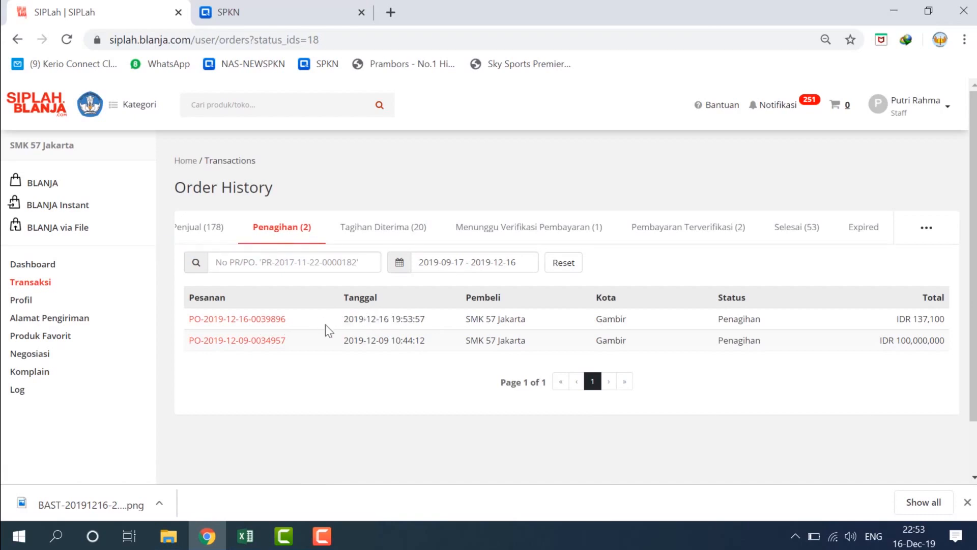
left_click(276, 319)
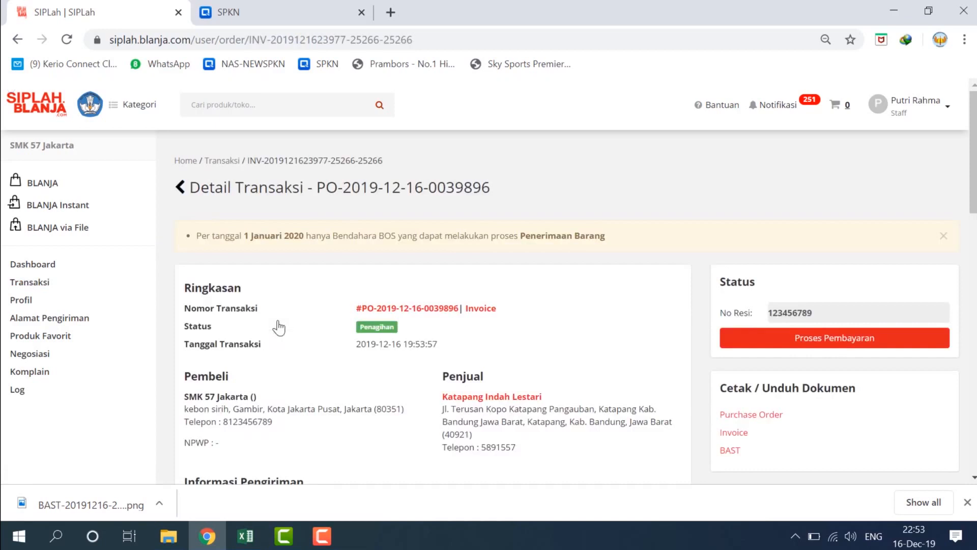
Examine the Penagihan order's summary, item totals, Informasi Pembayaran bank details and the available payment action
scroll(417, 264, "down", 3)
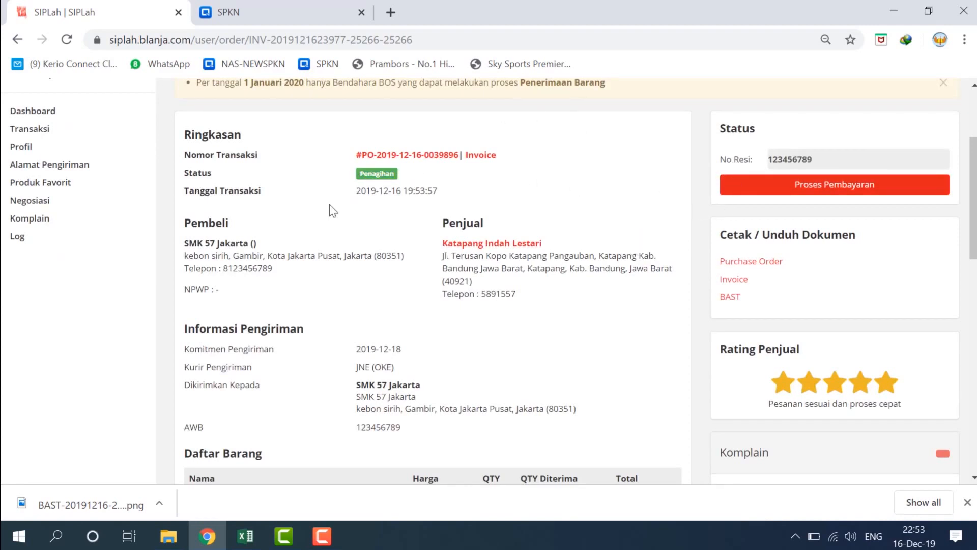
scroll(436, 198, "up", 2)
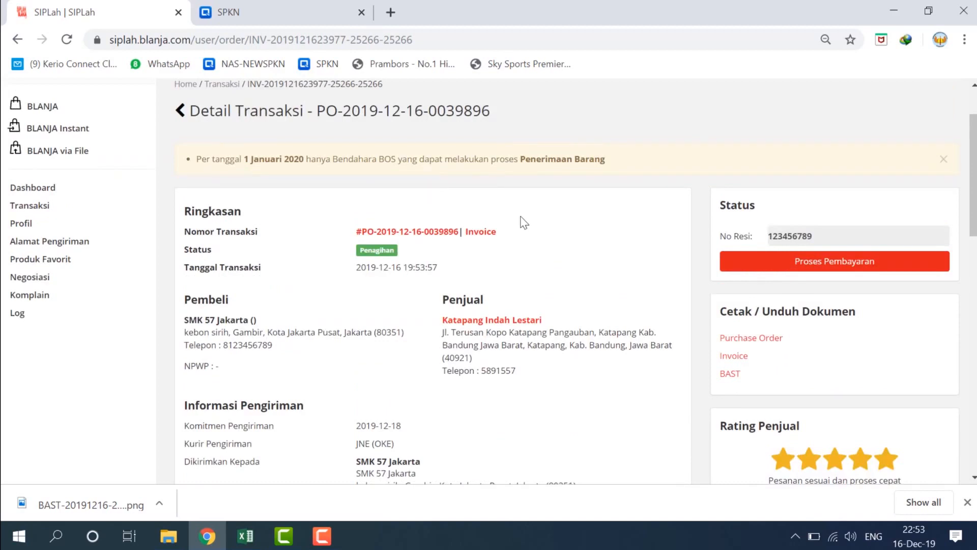
scroll(525, 224, "down", 12)
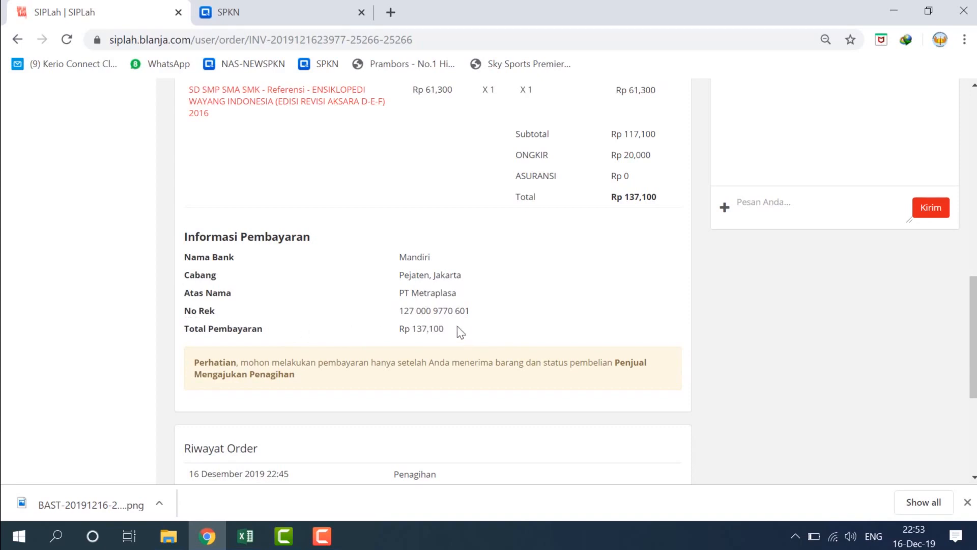
scroll(472, 318, "down", 1)
scroll(477, 316, "up", 1)
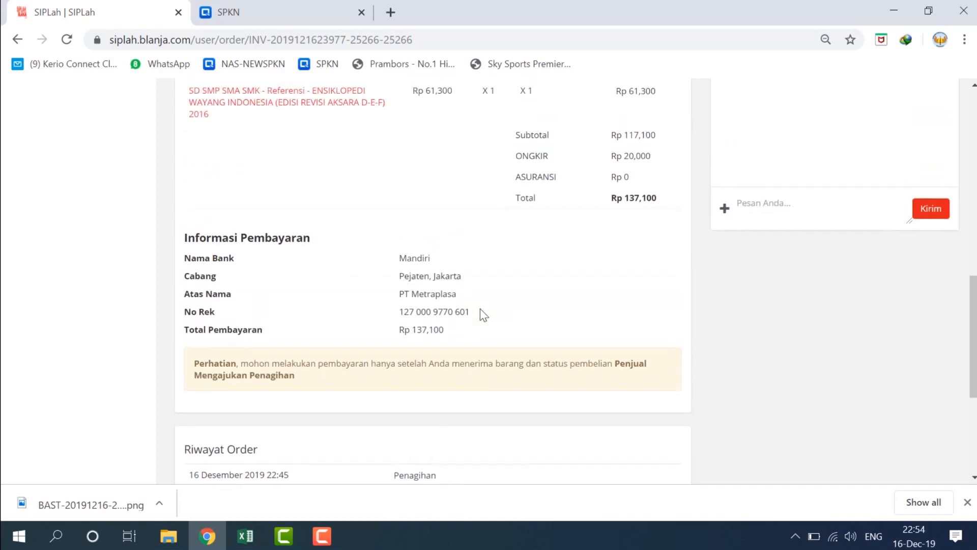
scroll(480, 309, "up", 9)
scroll(481, 305, "down", 6)
scroll(446, 392, "down", 3)
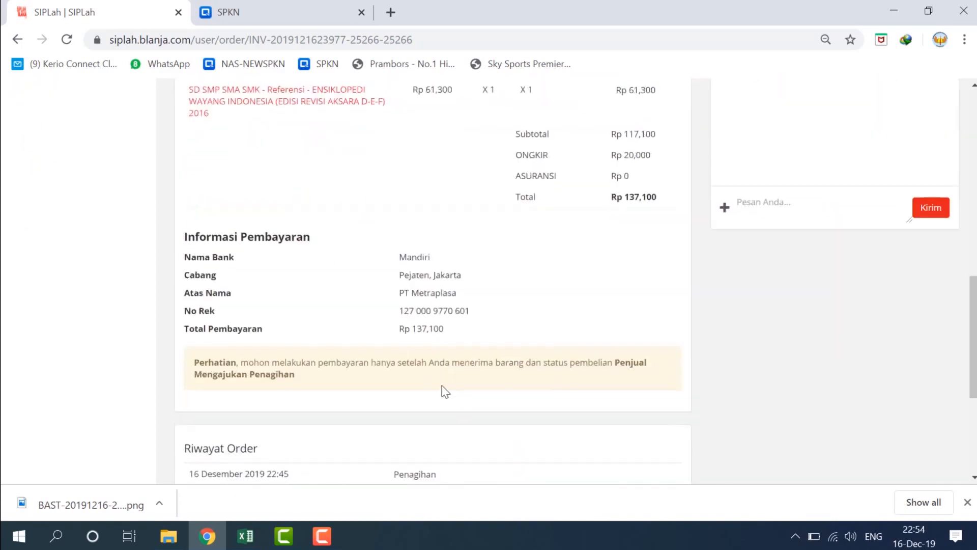
scroll(554, 331, "up", 9)
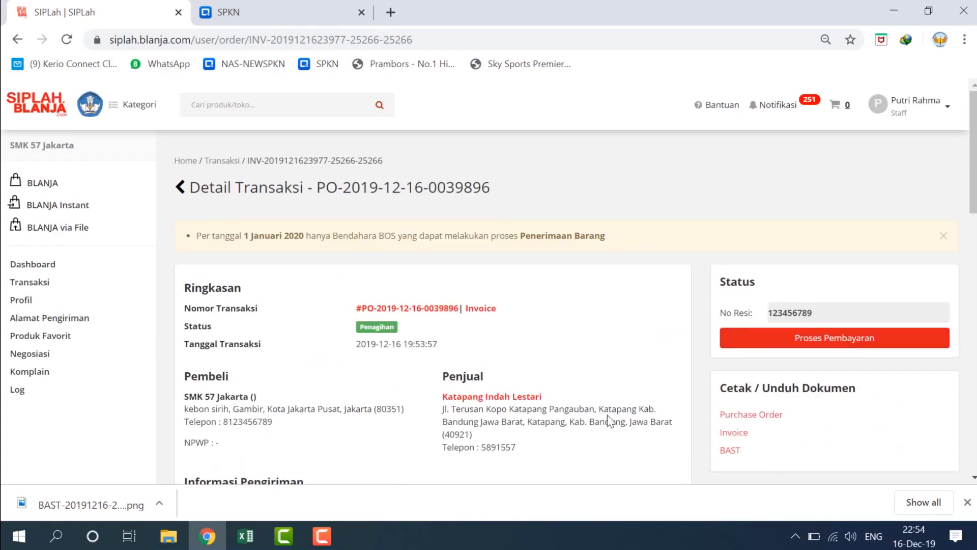
Start payment processing for the billed order and acknowledge the status change
left_click(826, 349)
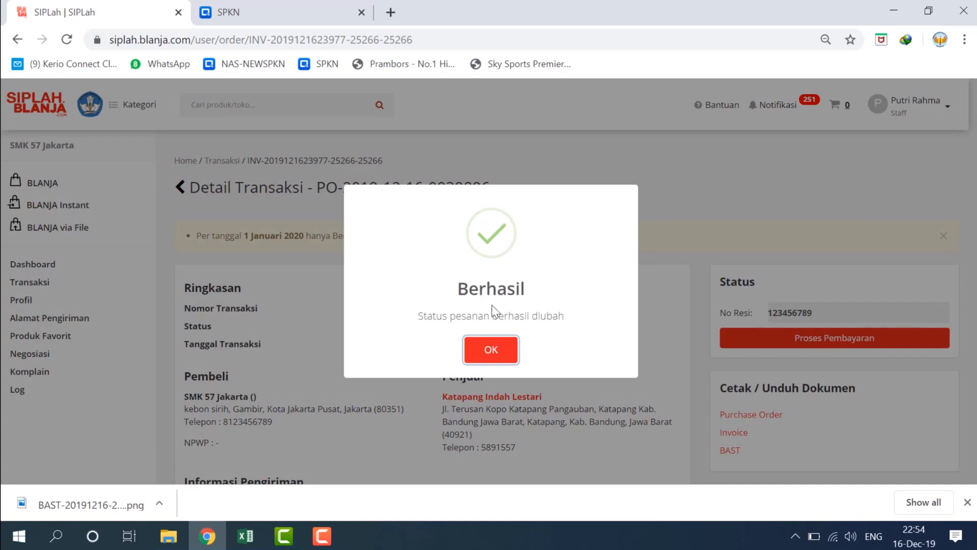
left_click(507, 352)
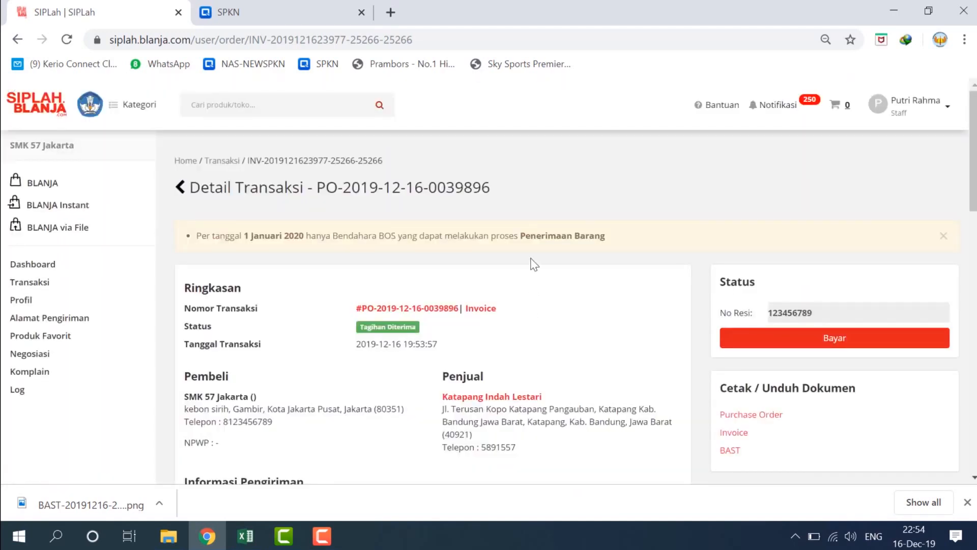
Pay the order by attaching the PNG screenshot from the Documents Lightshot folder as payment proof and submitting it
scroll(530, 262, "down", 1)
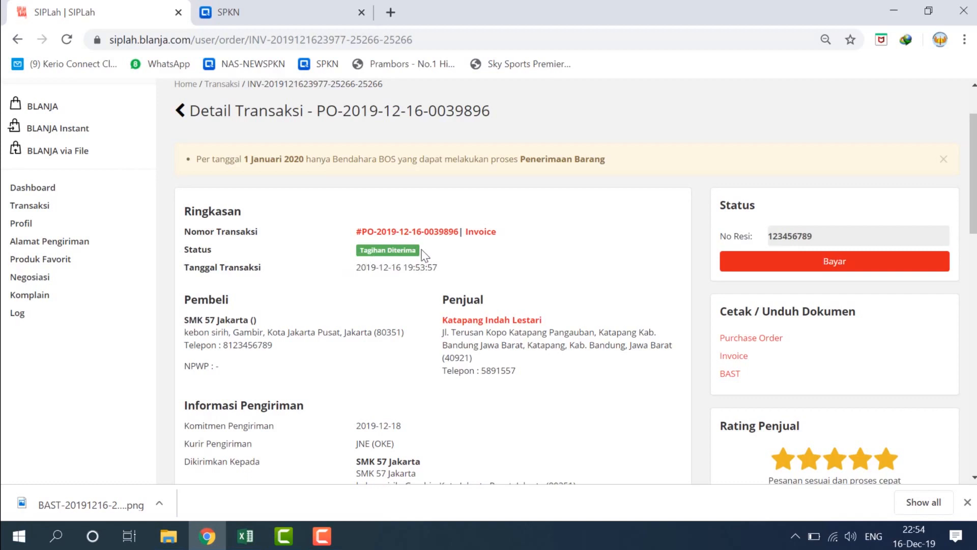
scroll(424, 255, "down", 10)
scroll(423, 253, "down", 2)
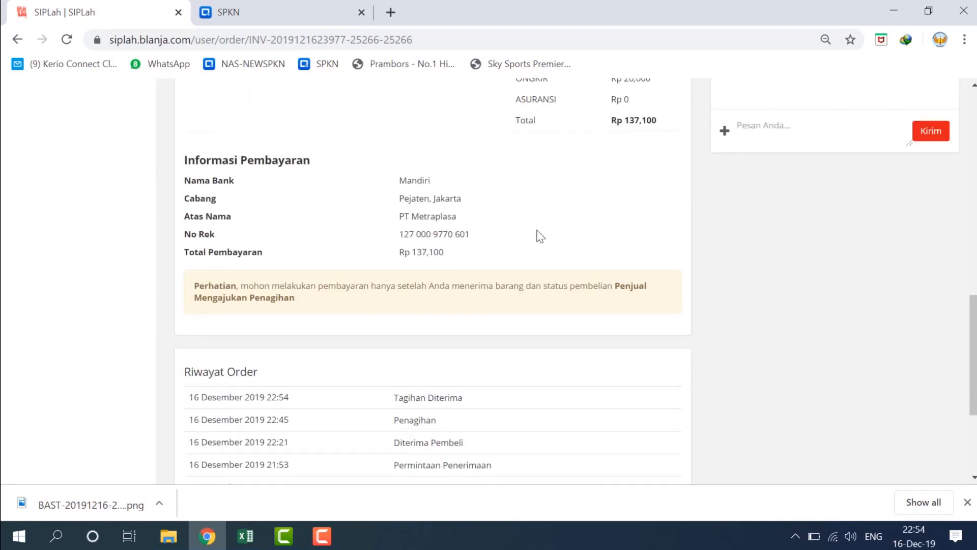
scroll(537, 236, "up", 12)
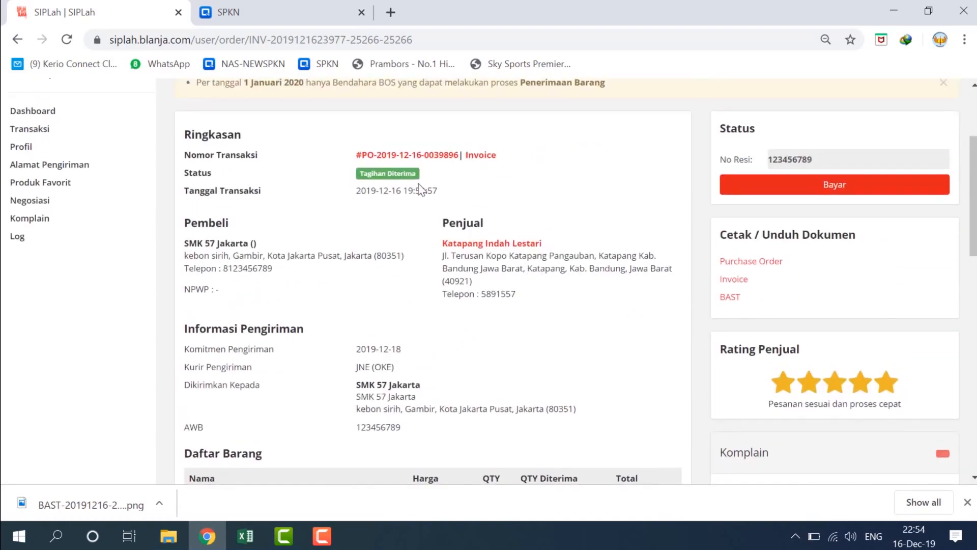
scroll(467, 219, "up", 2)
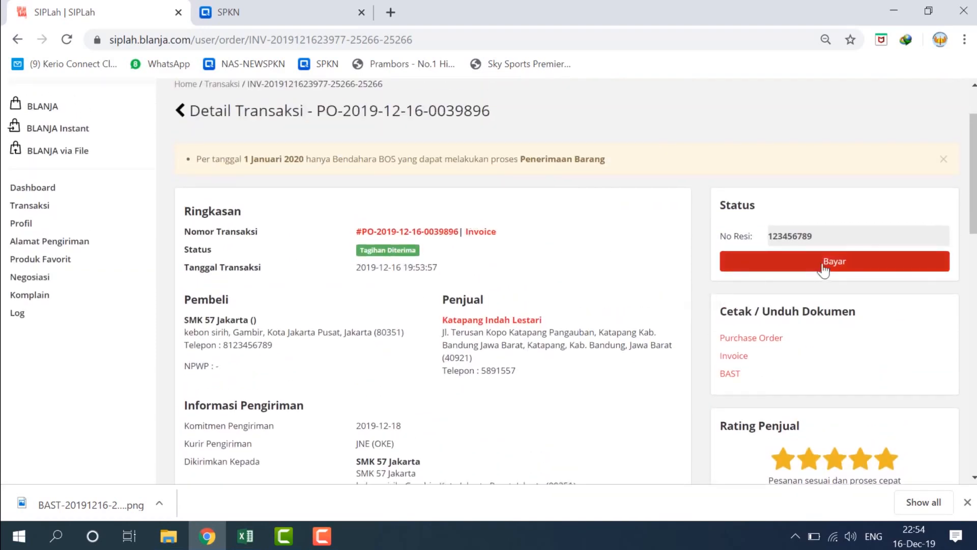
left_click(846, 272)
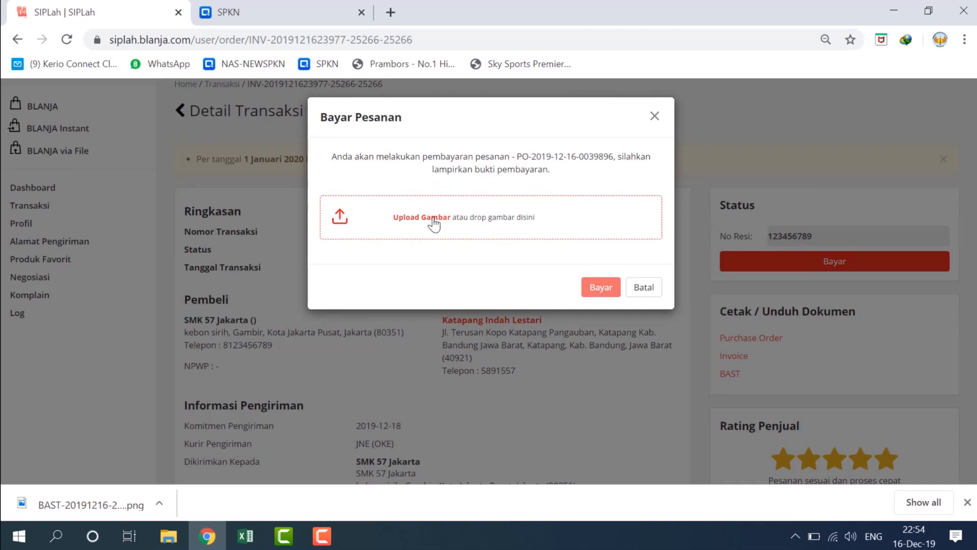
left_click(503, 217)
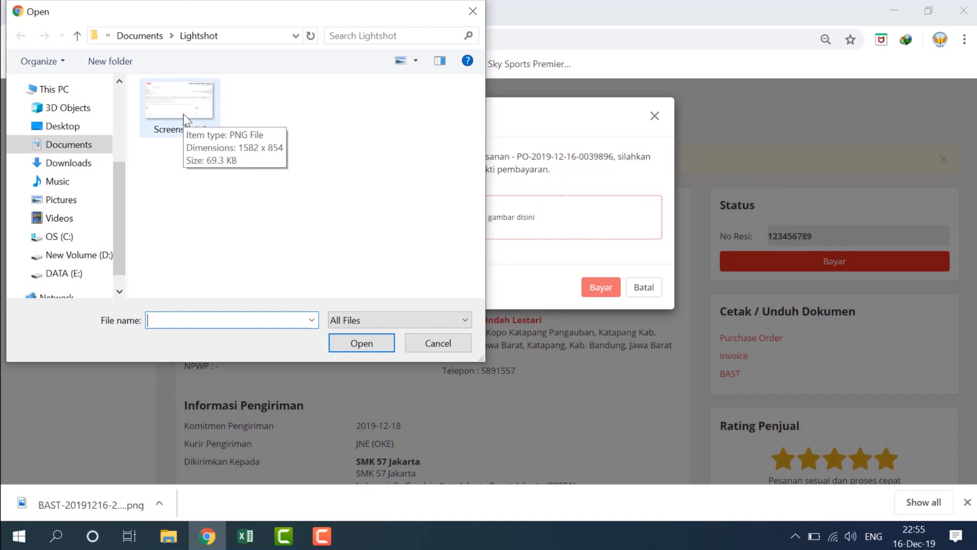
double_click(182, 114)
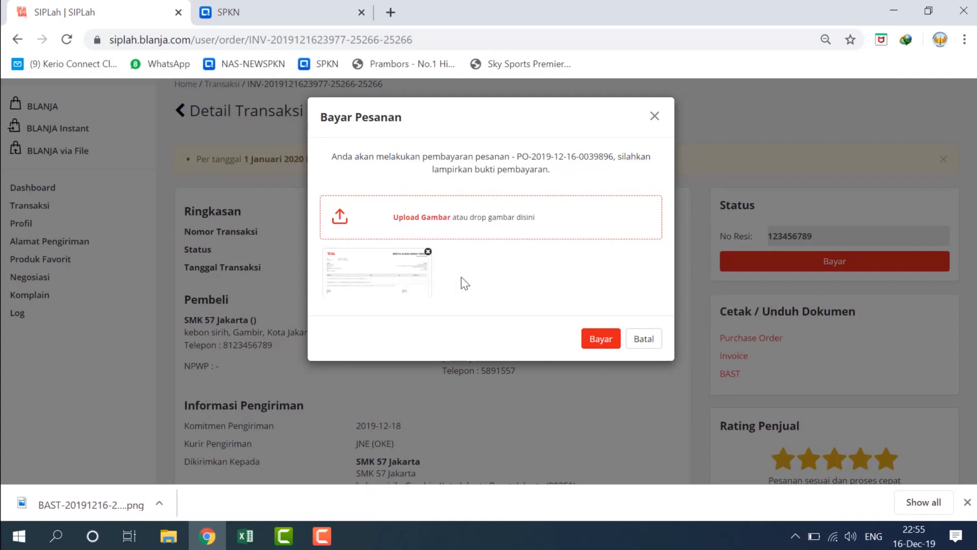
left_click(601, 339)
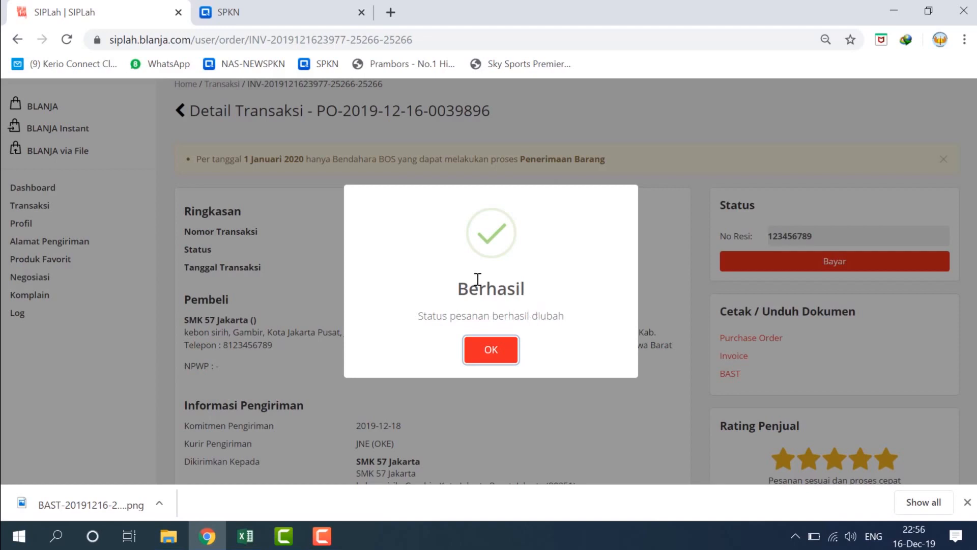
left_click(507, 351)
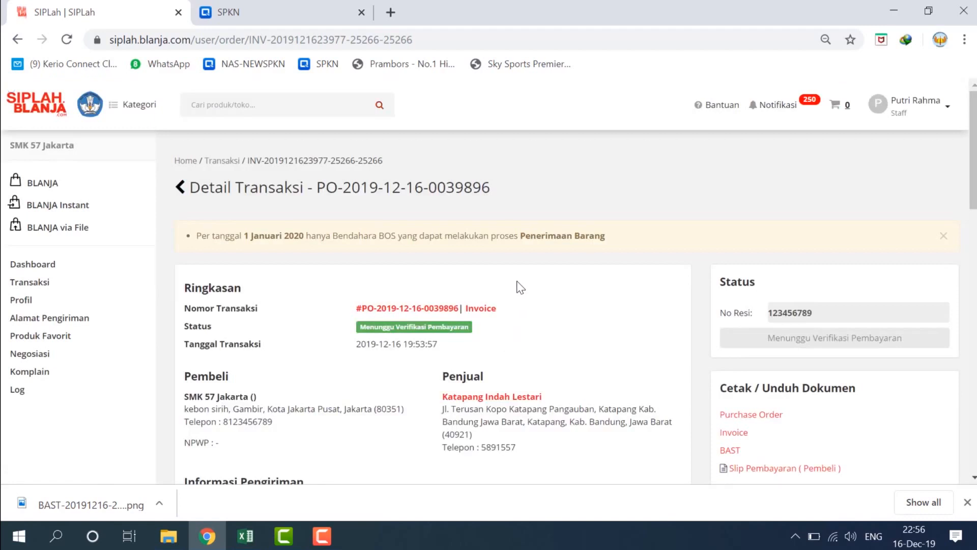
Examine the paid order's verification status, item totals, Informasi Pembayaran details and available documents
scroll(588, 246, "down", 1)
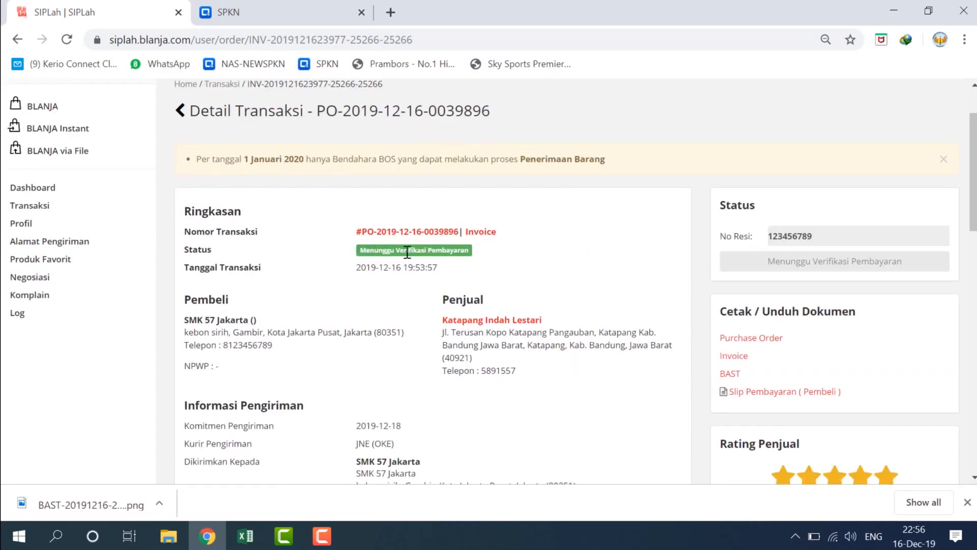
scroll(515, 256, "down", 8)
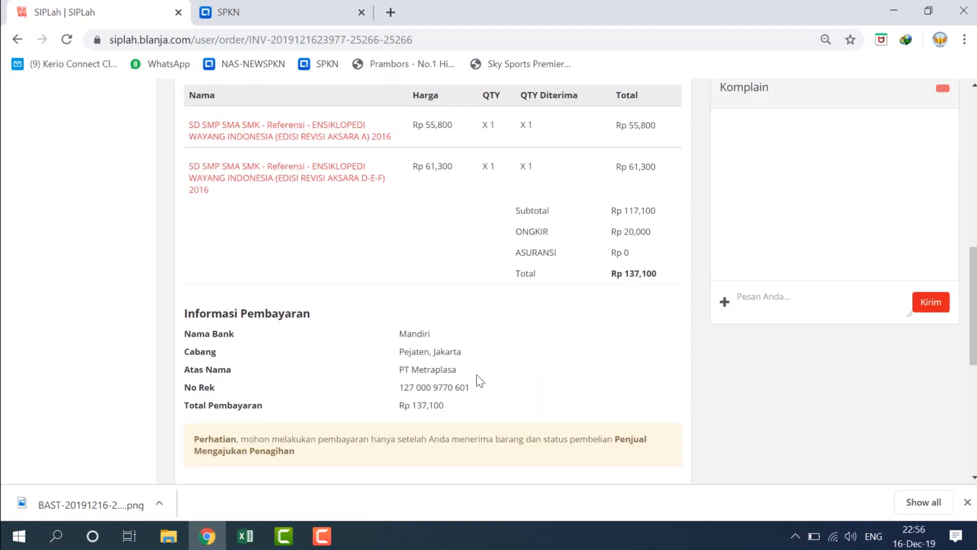
scroll(475, 282, "up", 6)
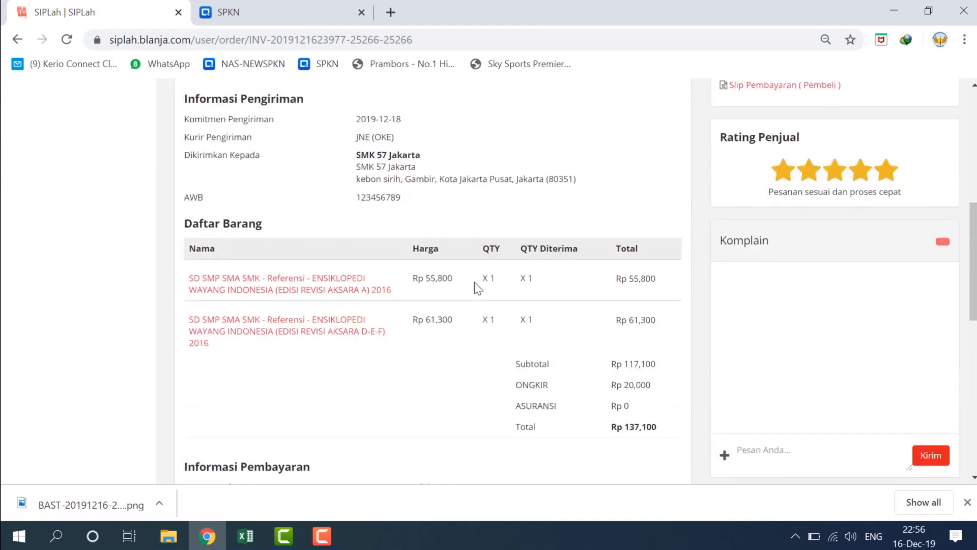
scroll(472, 282, "up", 2)
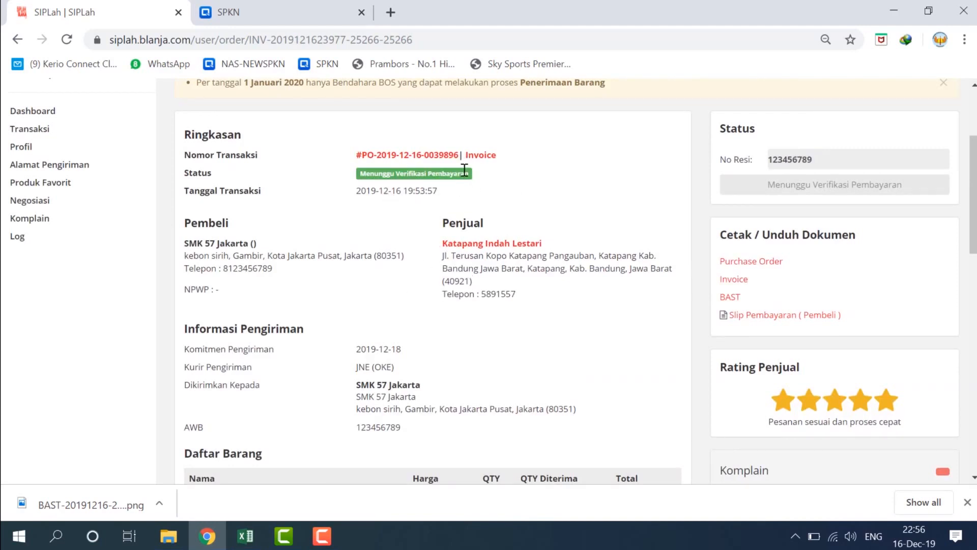
scroll(456, 204, "down", 8)
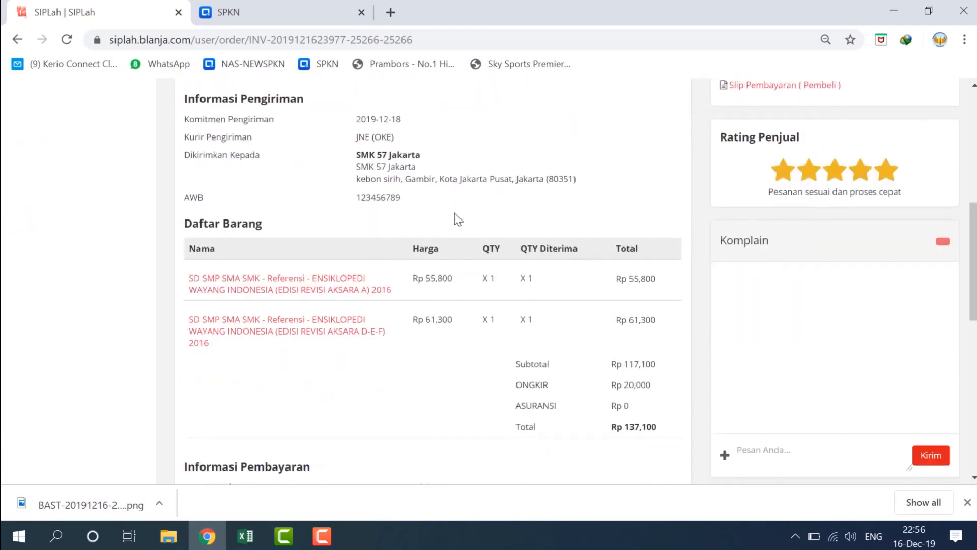
scroll(454, 212, "up", 2)
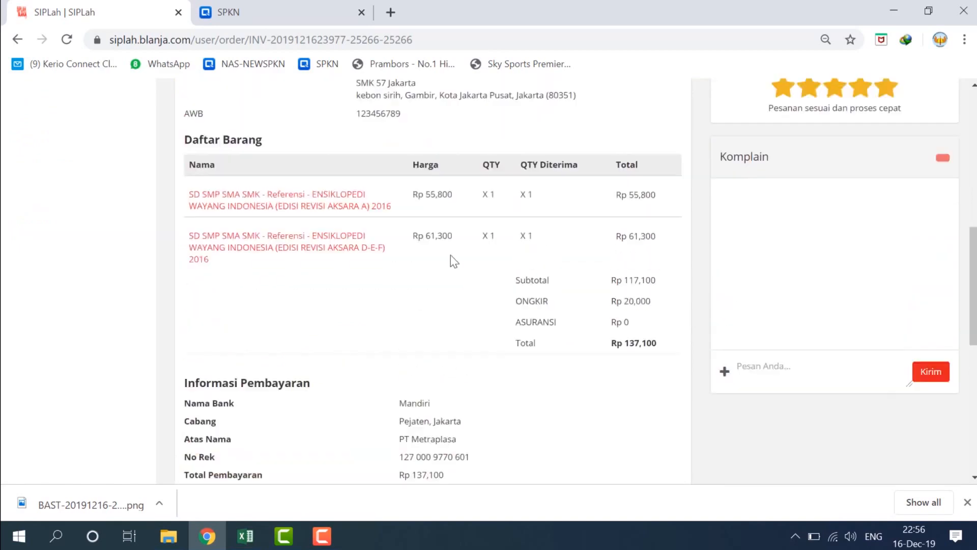
scroll(481, 291, "up", 7)
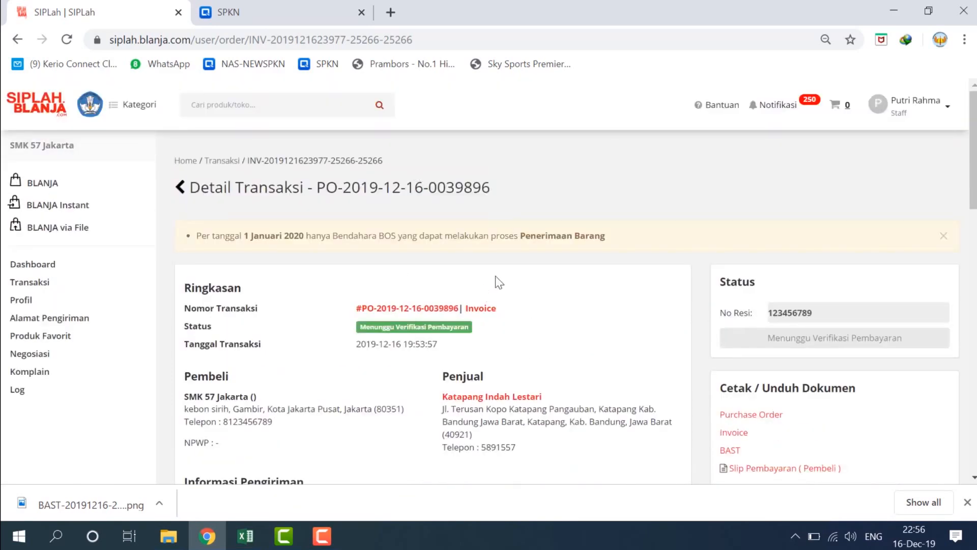
scroll(499, 283, "down", 1)
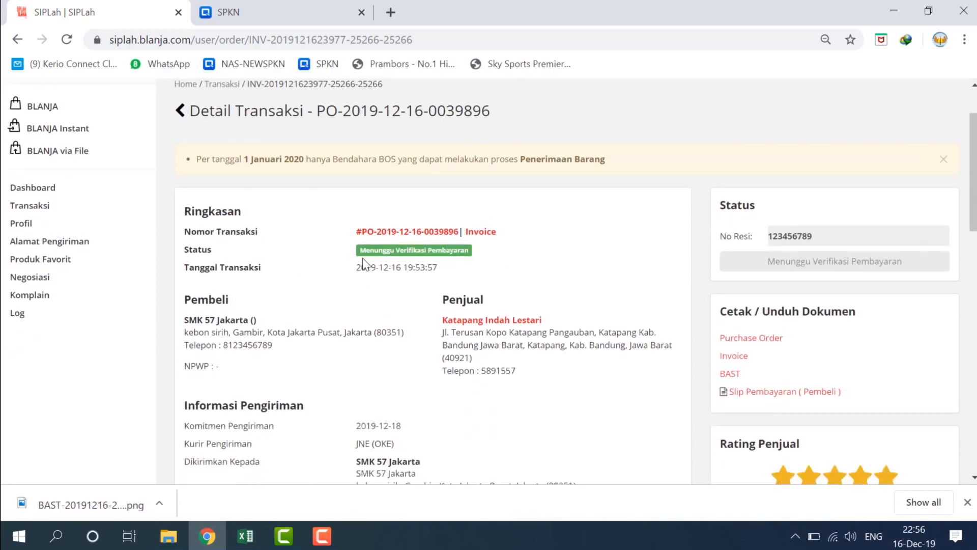
left_click_drag(360, 251, 482, 251)
scroll(487, 256, "down", 2)
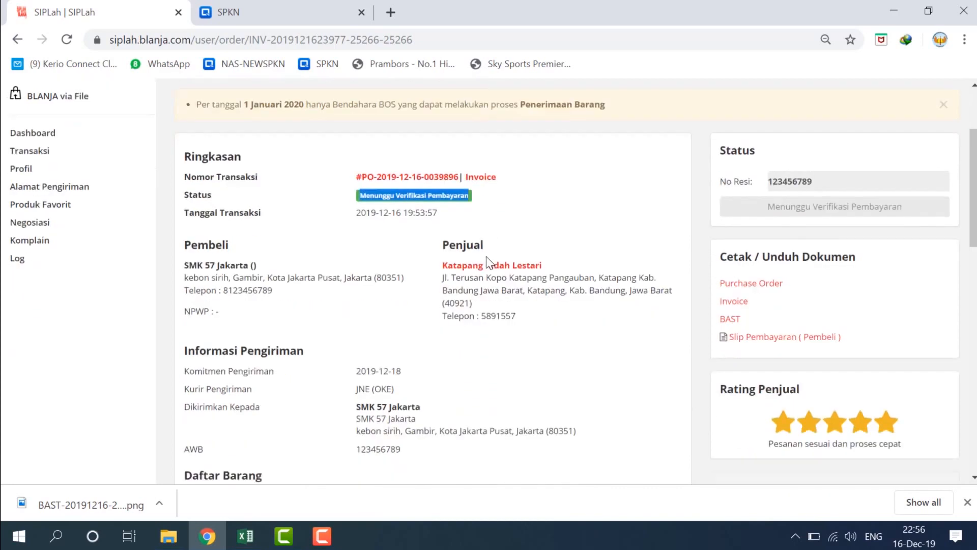
left_click(486, 248)
scroll(459, 201, "down", 5)
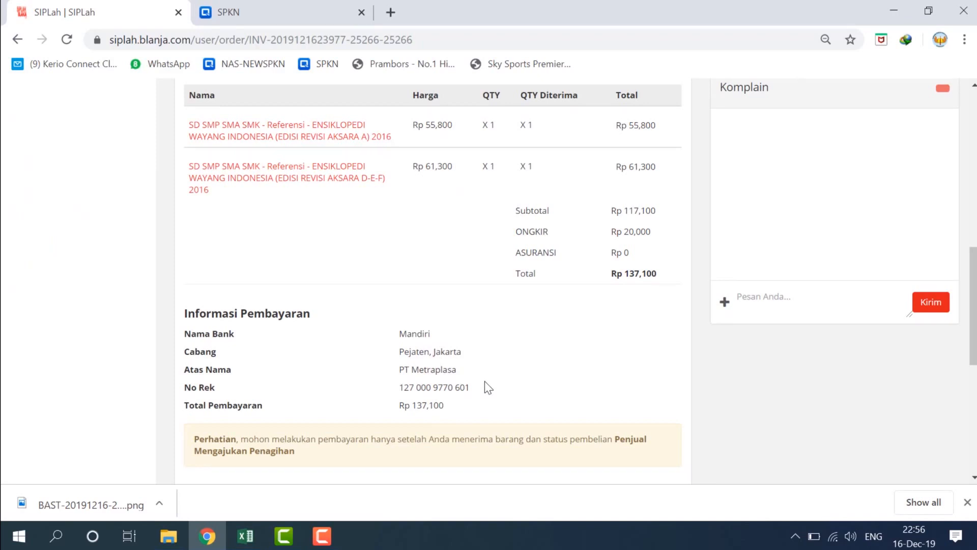
scroll(484, 382, "up", 10)
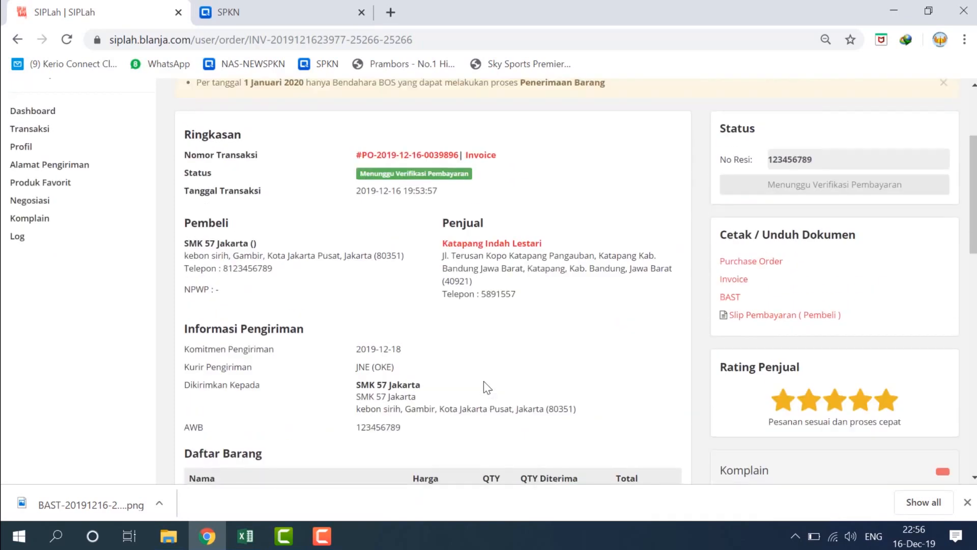